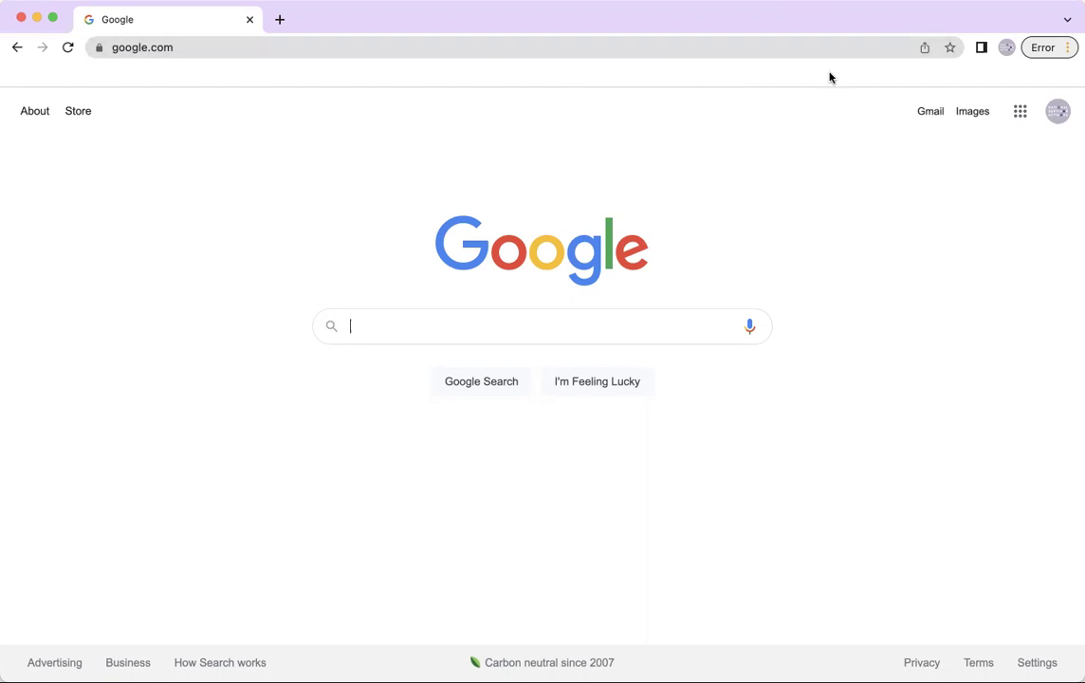
Open the Google apps grid on the Google homepage
{"action": "left_click", "coordinate": [1020, 114]}
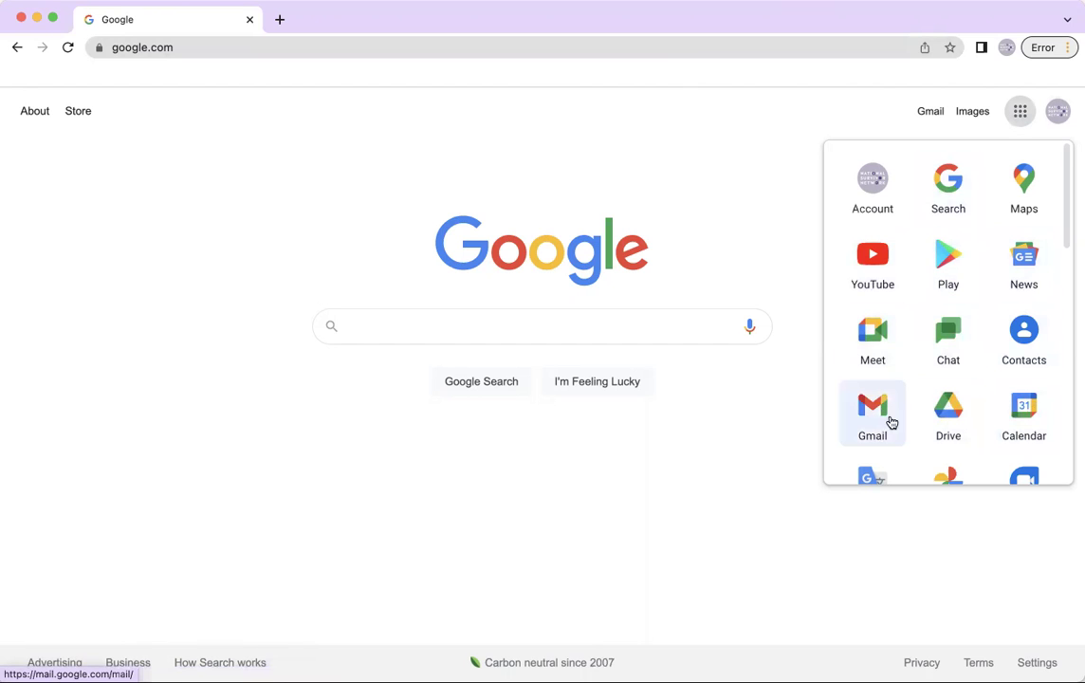
Move Gmail and Calendar into the top row of the Google apps panel
{"action": "left_click_drag", "start_coordinate": [892, 419], "coordinate": [873, 186]}
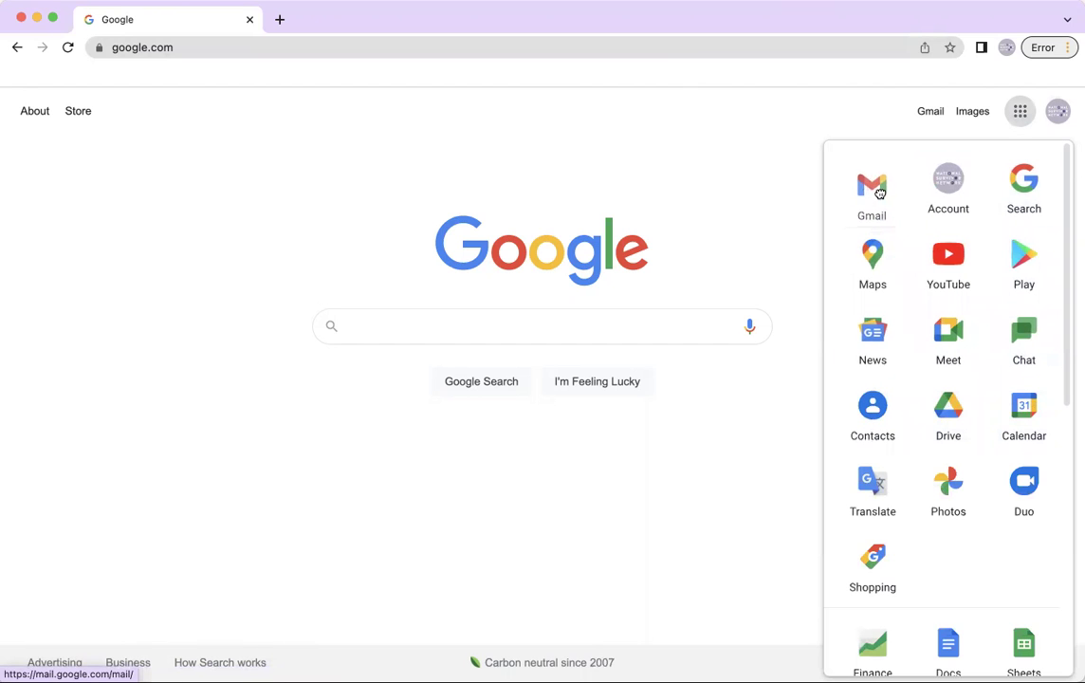
{"action": "left_click_drag", "start_coordinate": [1029, 417], "coordinate": [951, 194]}
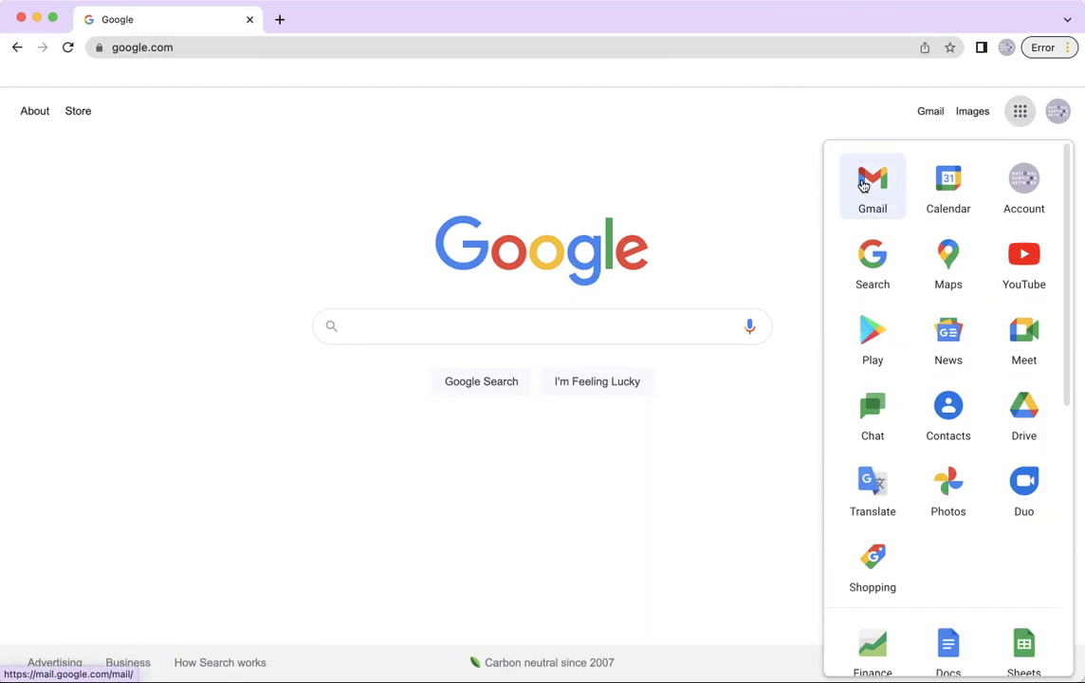
Open the Gmail inbox, then start a new blank tab
{"action": "left_click", "coordinate": [864, 185]}
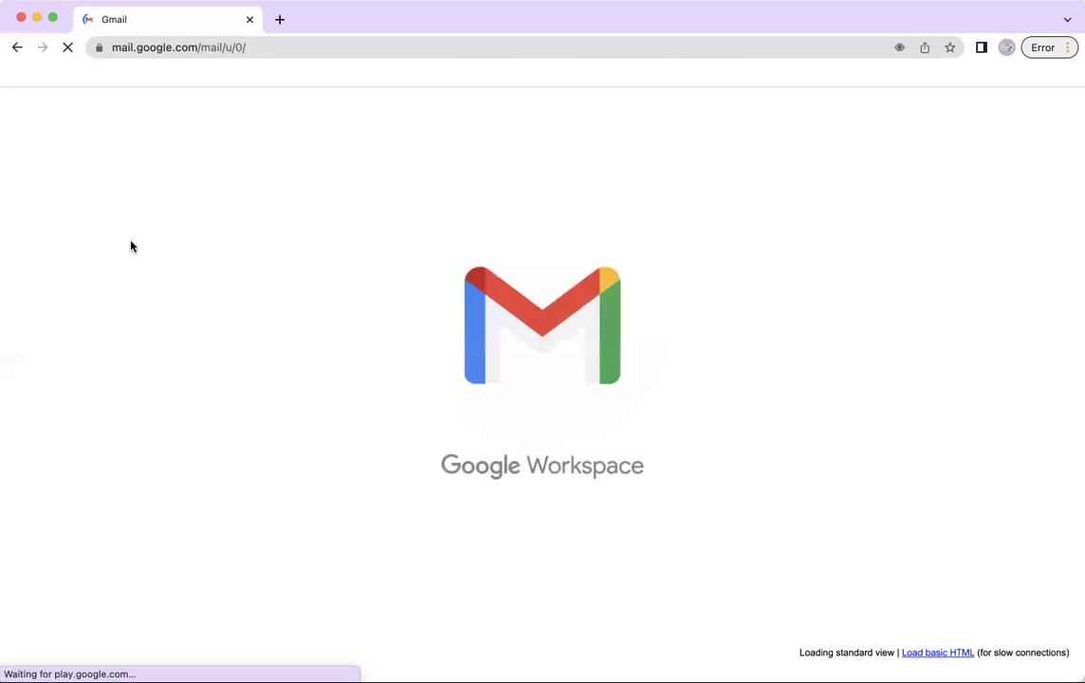
{"action": "left_click", "coordinate": [279, 19]}
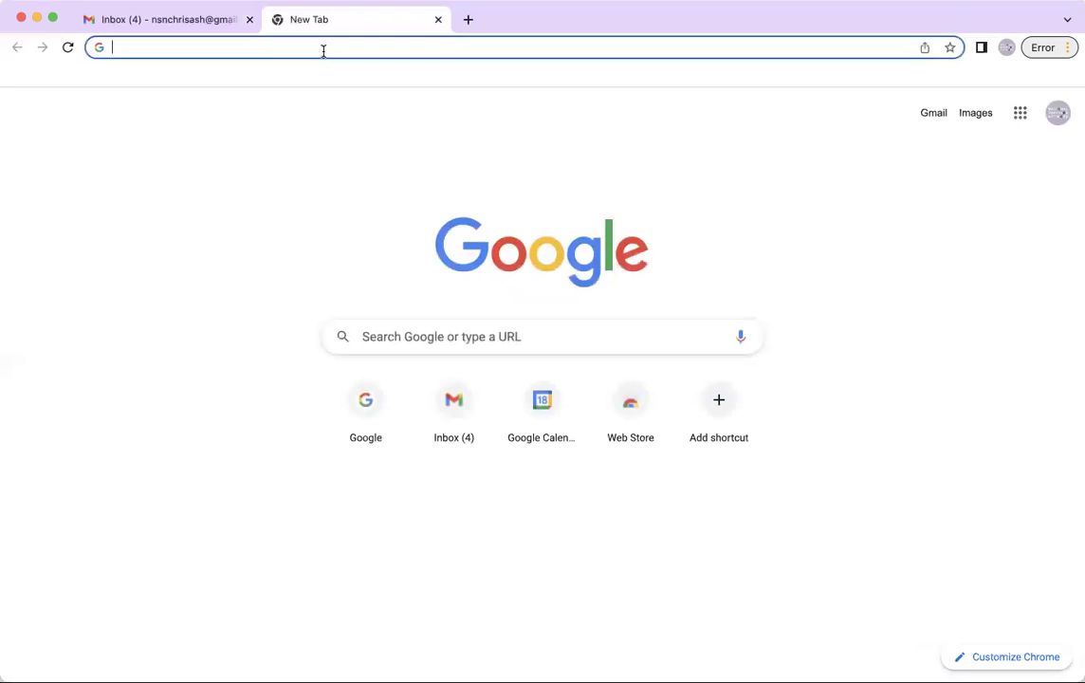
Load Google Calendar's August 21–27, 2022 week in the new tab and dismiss the snooze tip
{"action": "left_click", "coordinate": [176, 21]}
{"action": "left_click", "coordinate": [277, 22]}
{"action": "left_click", "coordinate": [1013, 116]}
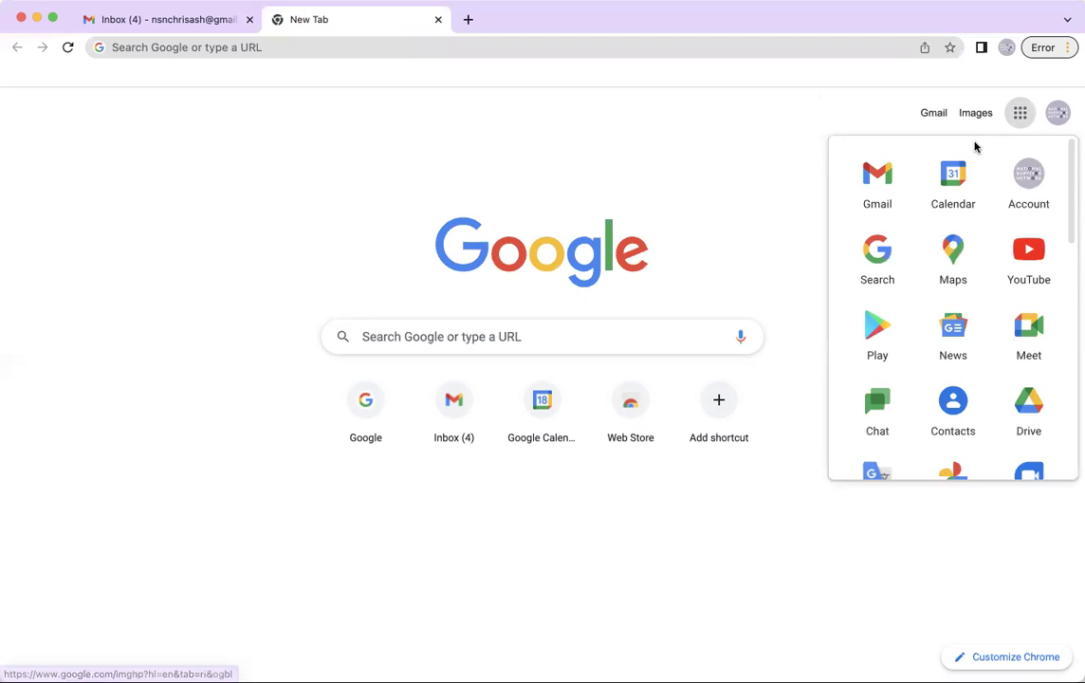
{"action": "left_click", "coordinate": [968, 183]}
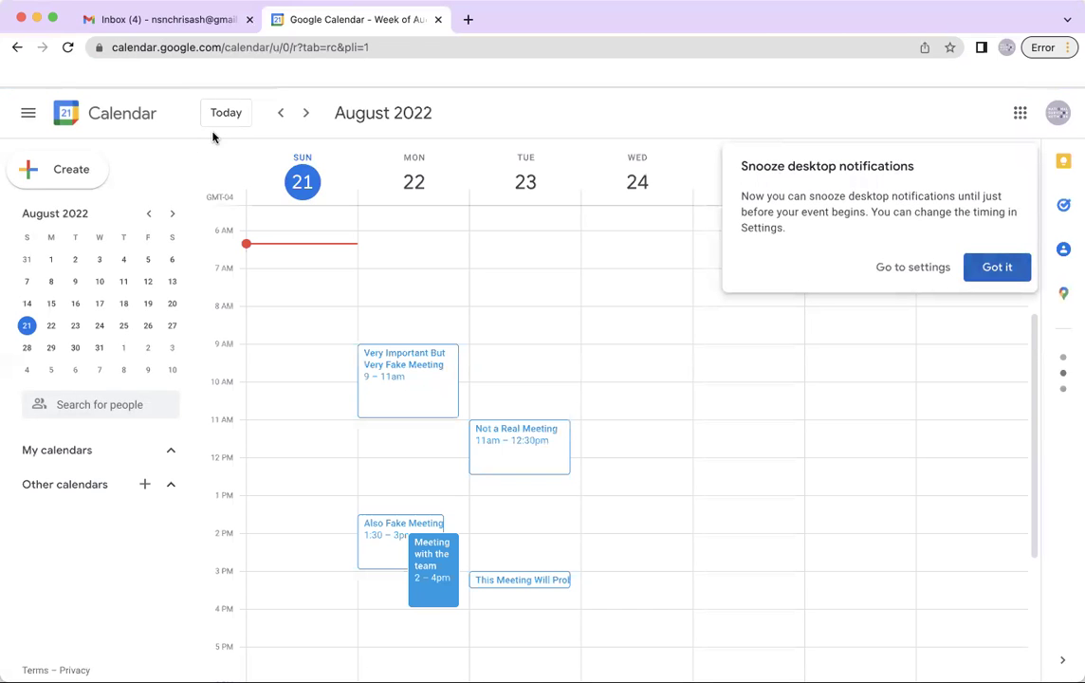
{"action": "left_click", "coordinate": [975, 276]}
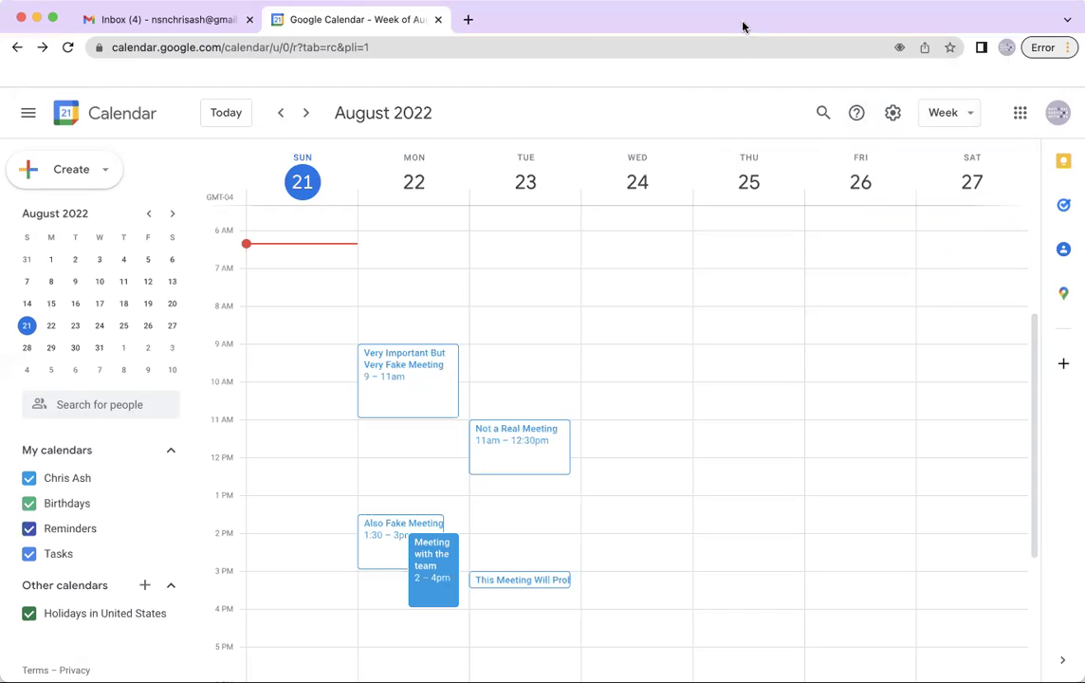
Return to the Gmail inbox tab and bookmark it as 'Gmail'
{"action": "left_click", "coordinate": [172, 25]}
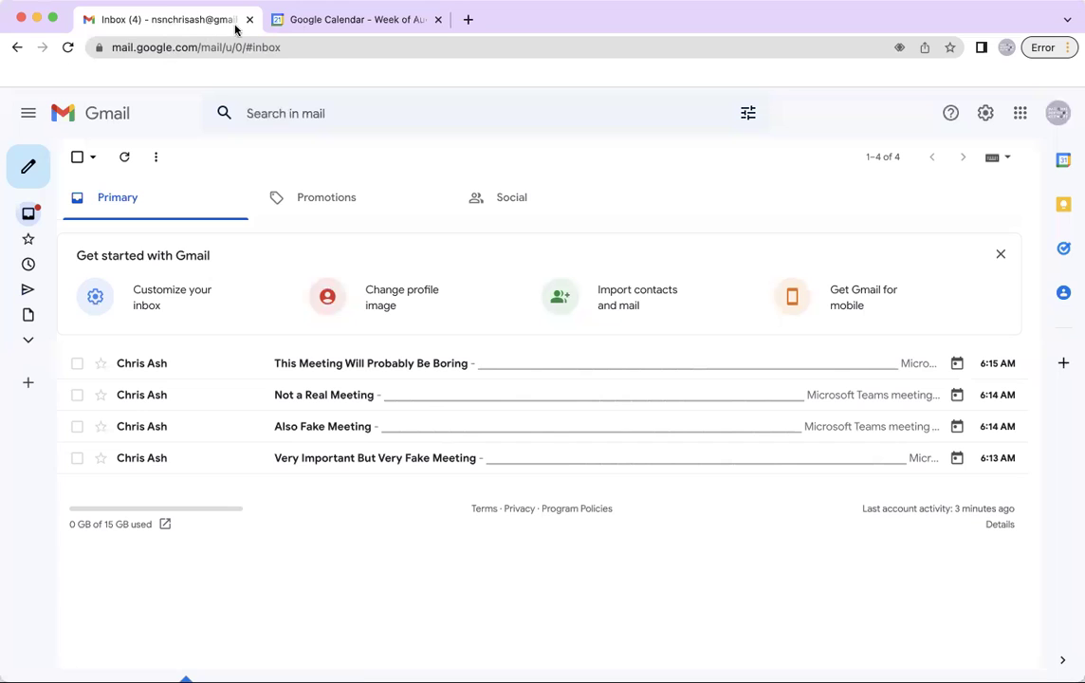
{"action": "left_click", "coordinate": [320, 23]}
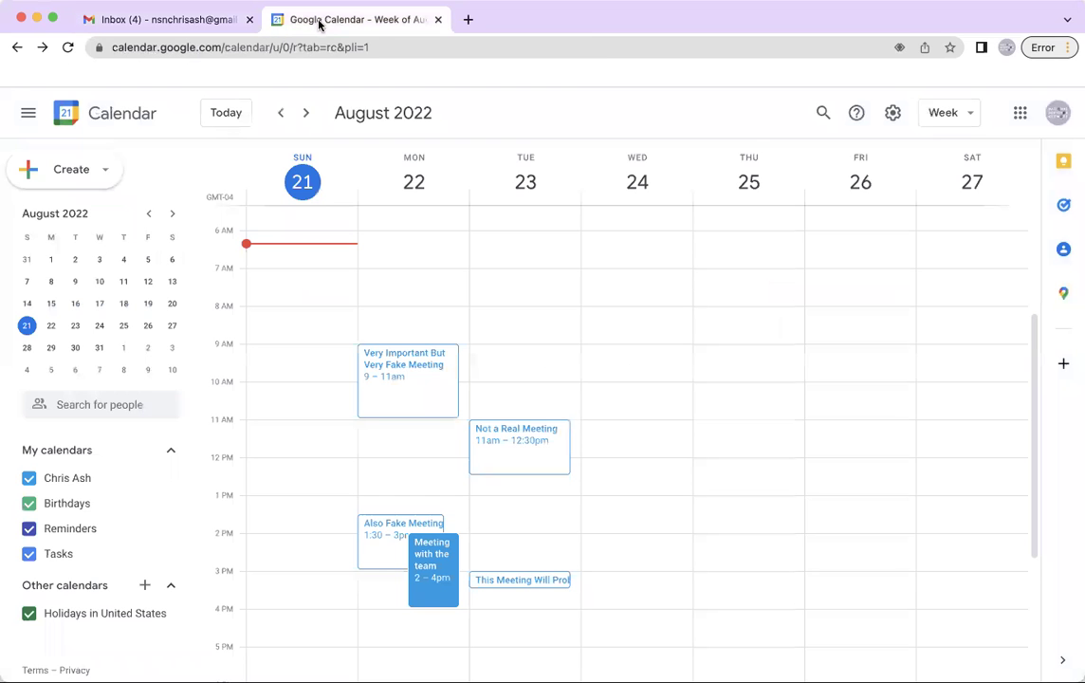
{"action": "left_click", "coordinate": [167, 23]}
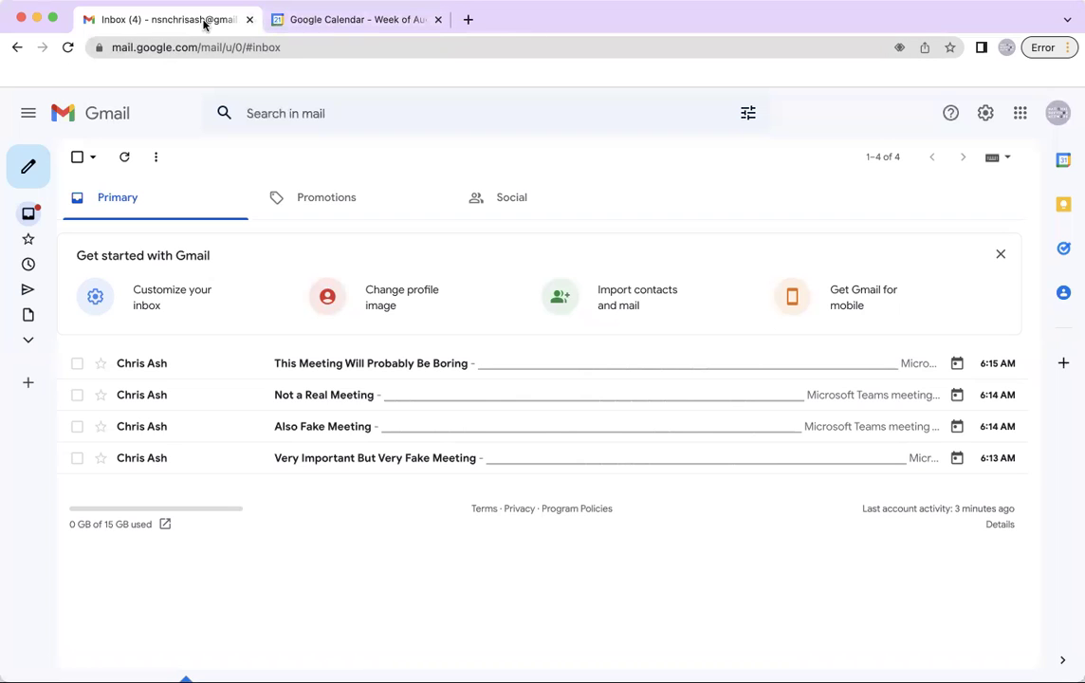
{"action": "left_click", "coordinate": [949, 47]}
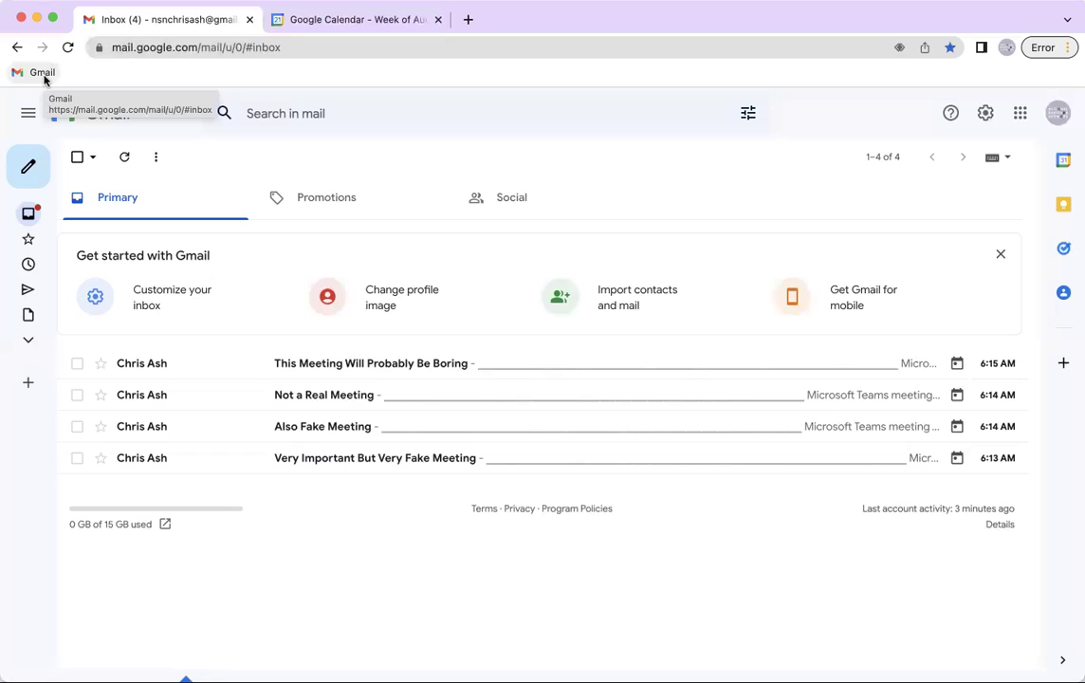
Bookmark the Google Calendar page, then close its tab, leaving the Gmail inbox
{"action": "left_click", "coordinate": [316, 21]}
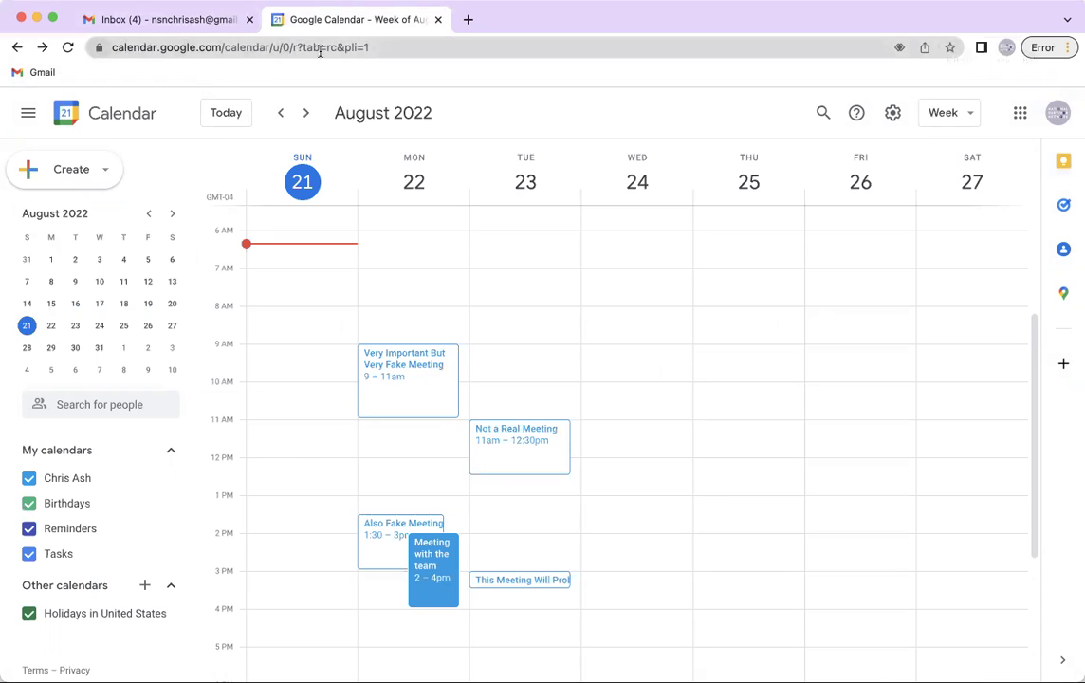
{"action": "left_click", "coordinate": [950, 47]}
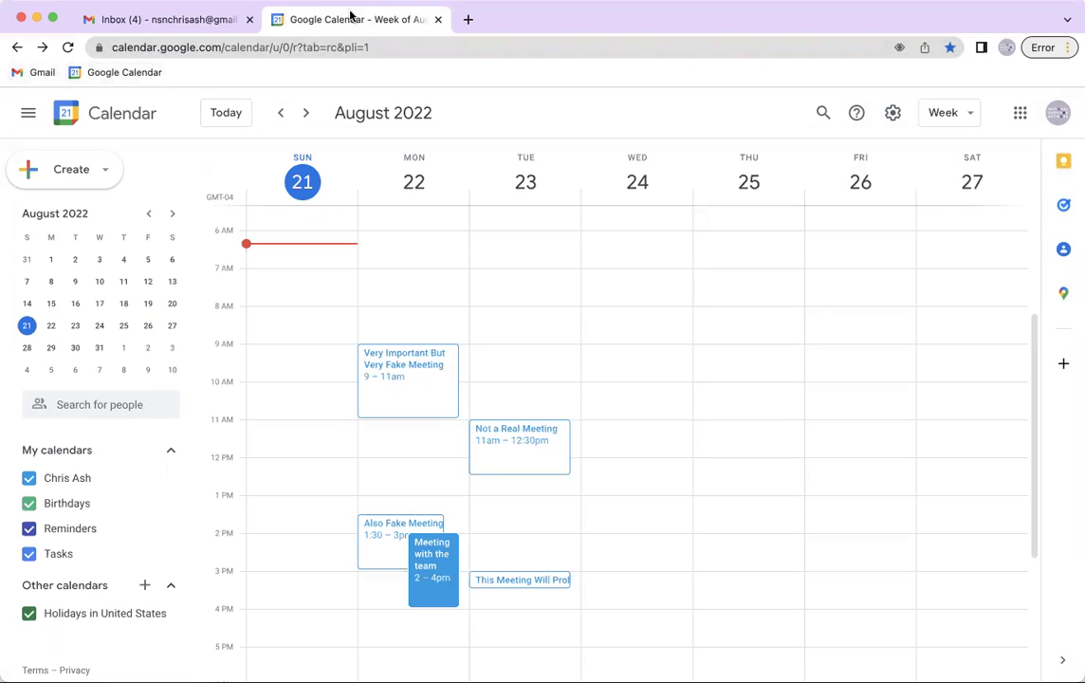
{"action": "left_click", "coordinate": [438, 19]}
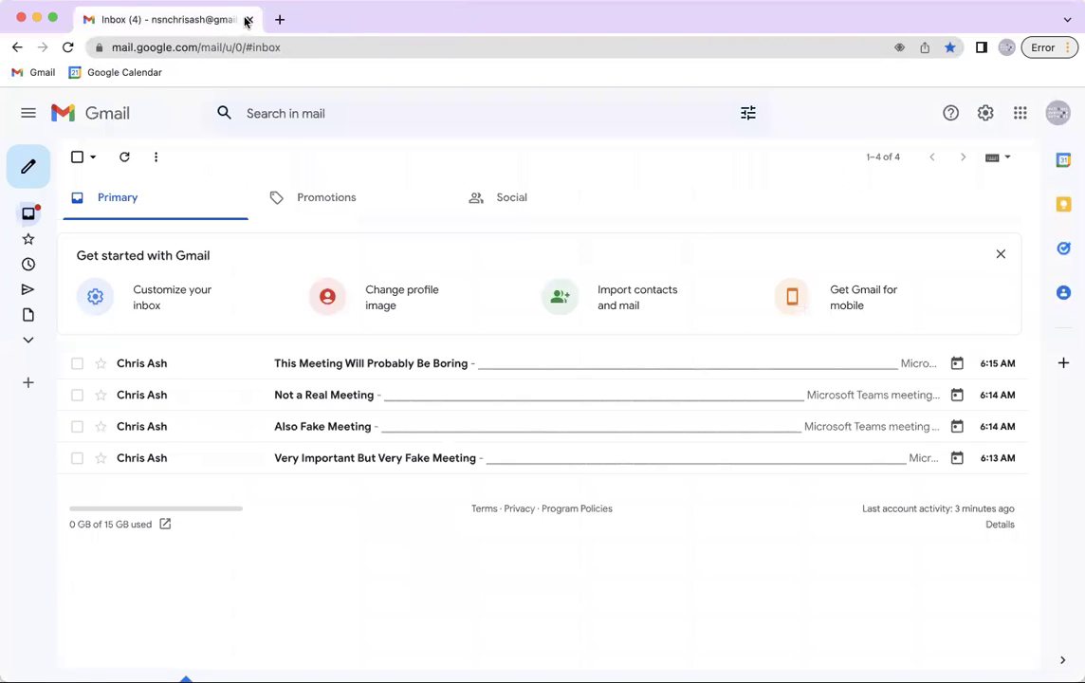
{"action": "left_click", "coordinate": [344, 48]}
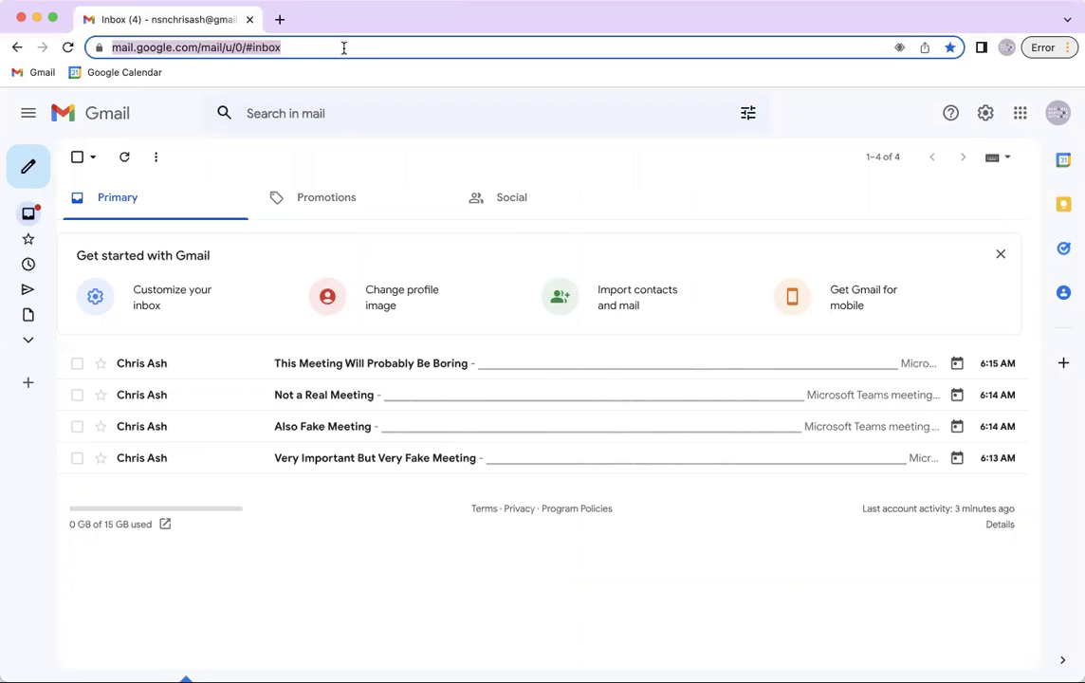
Load npr.org, then try the Gmail and Google Calendar bookmarks
{"action": "type", "text": "npr.org"}
{"action": "key", "text": "Return"}
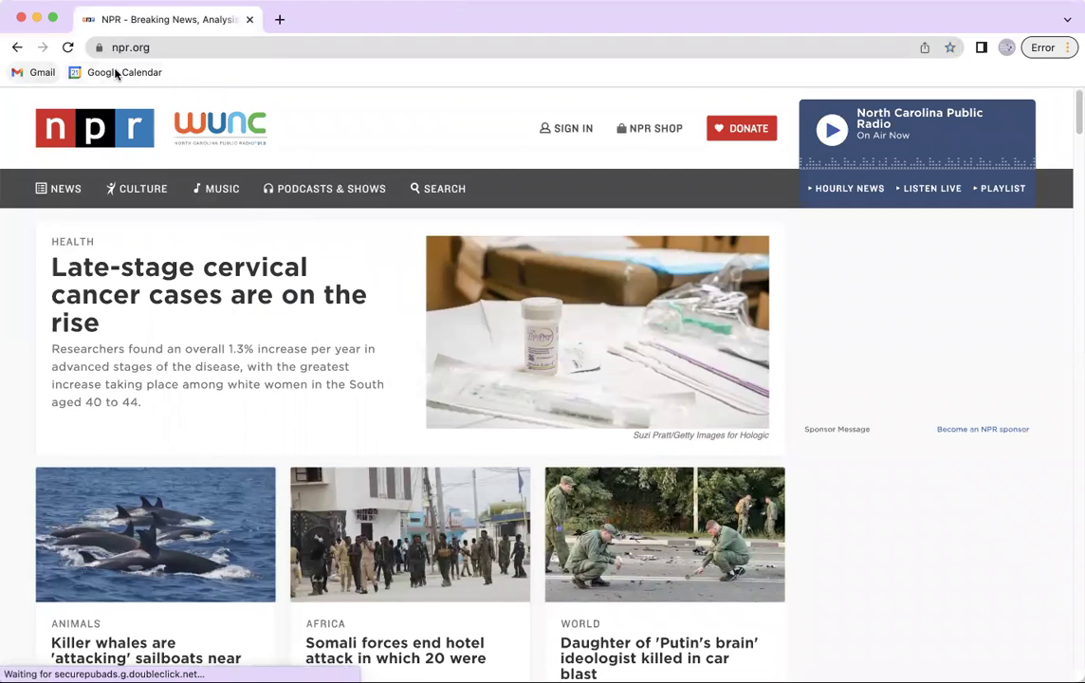
{"action": "left_click", "coordinate": [32, 76]}
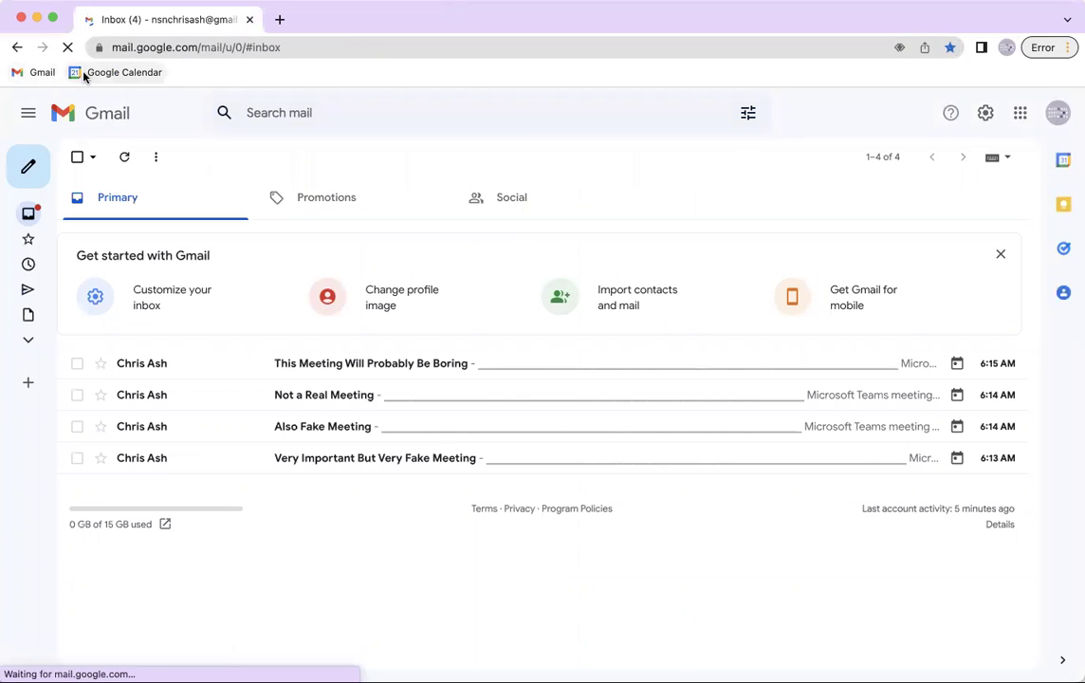
{"action": "left_click", "coordinate": [83, 75]}
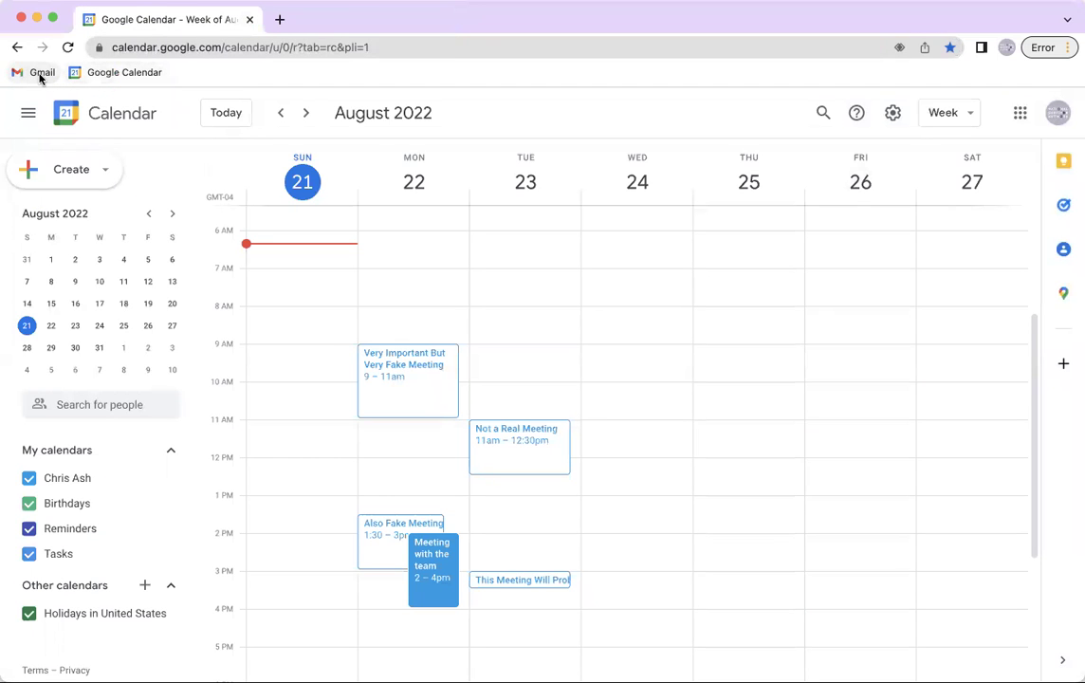
{"action": "left_click", "coordinate": [23, 71]}
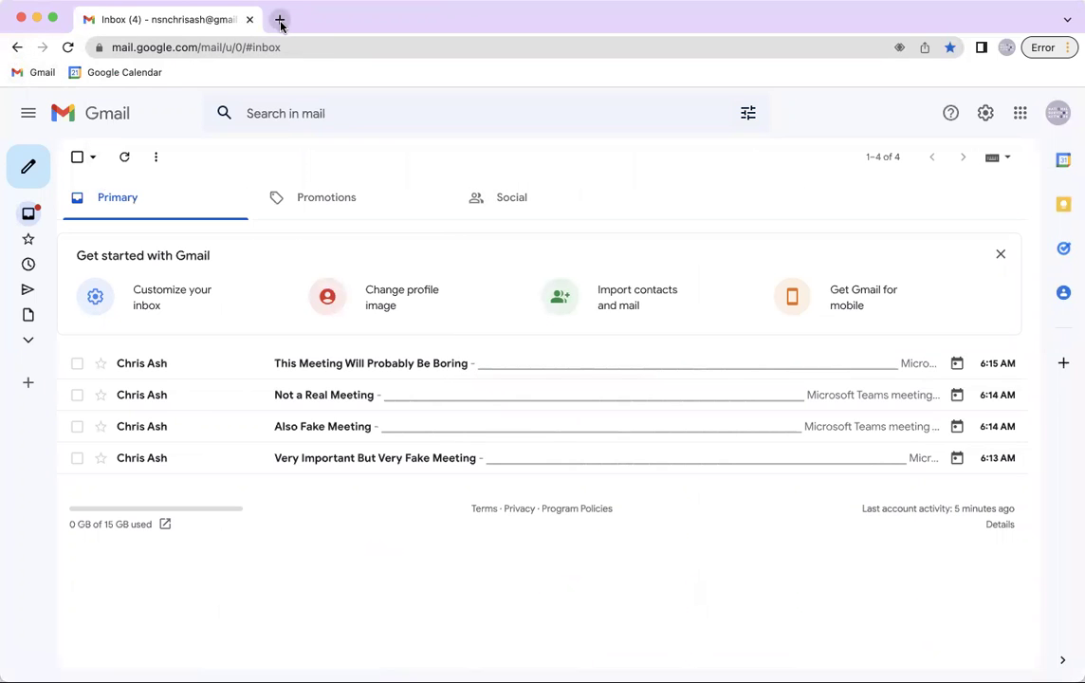
Open Google Calendar from its bookmark in a second tab, ending on the Gmail inbox
{"action": "left_click", "coordinate": [280, 21]}
{"action": "left_click", "coordinate": [108, 72]}
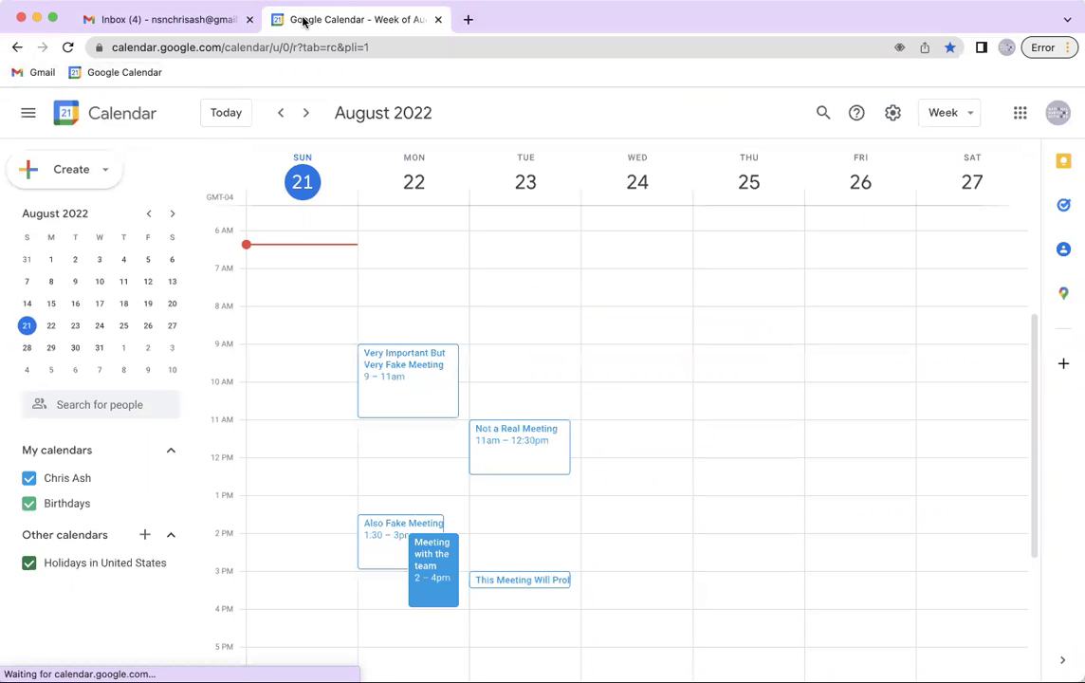
{"action": "left_click", "coordinate": [182, 20]}
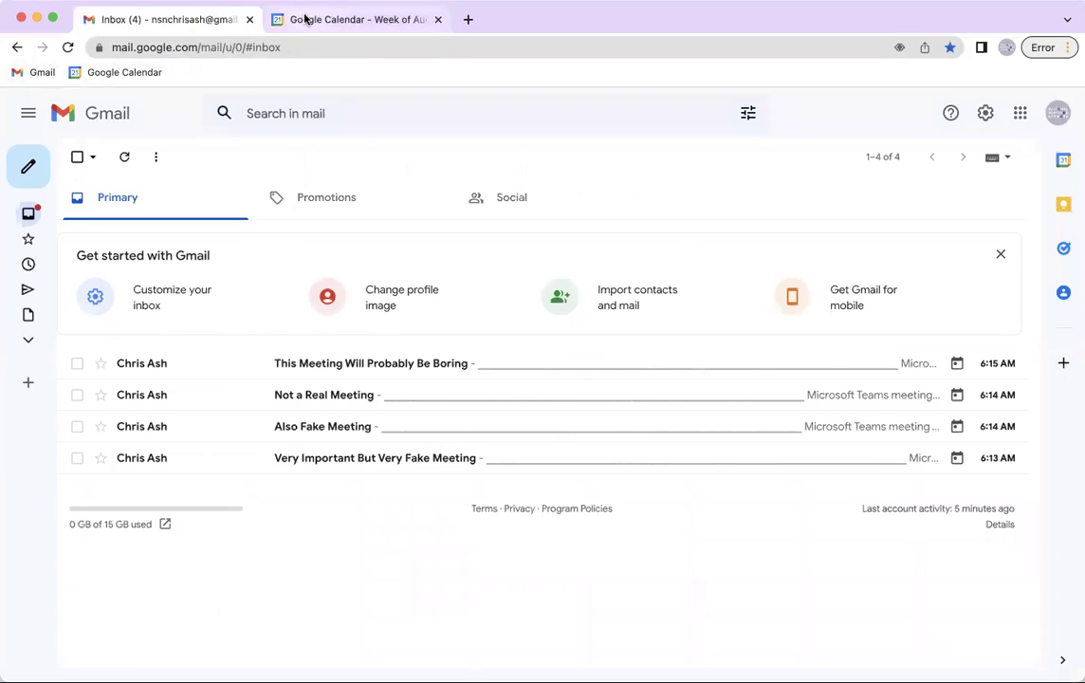
{"action": "left_click", "coordinate": [305, 19]}
{"action": "left_click", "coordinate": [198, 19]}
{"action": "left_click", "coordinate": [334, 21]}
{"action": "left_click", "coordinate": [192, 21]}
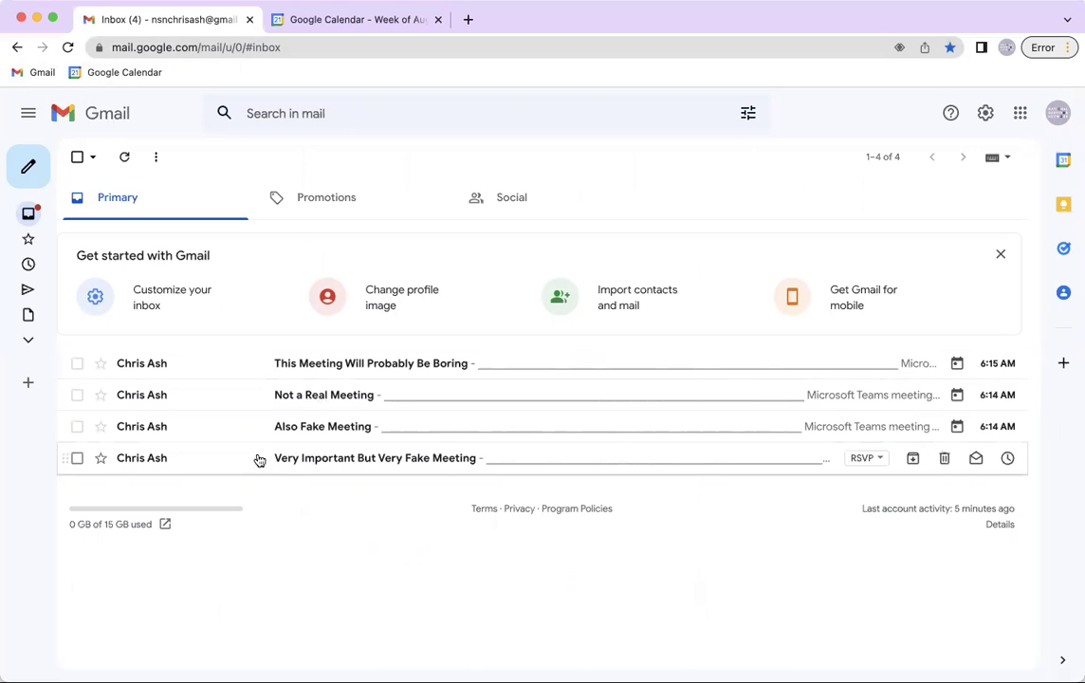
Open 'This Meeting Will Probably Be Boring', review its agenda, accept with Yes, and return to the inbox
{"action": "left_click", "coordinate": [265, 368]}
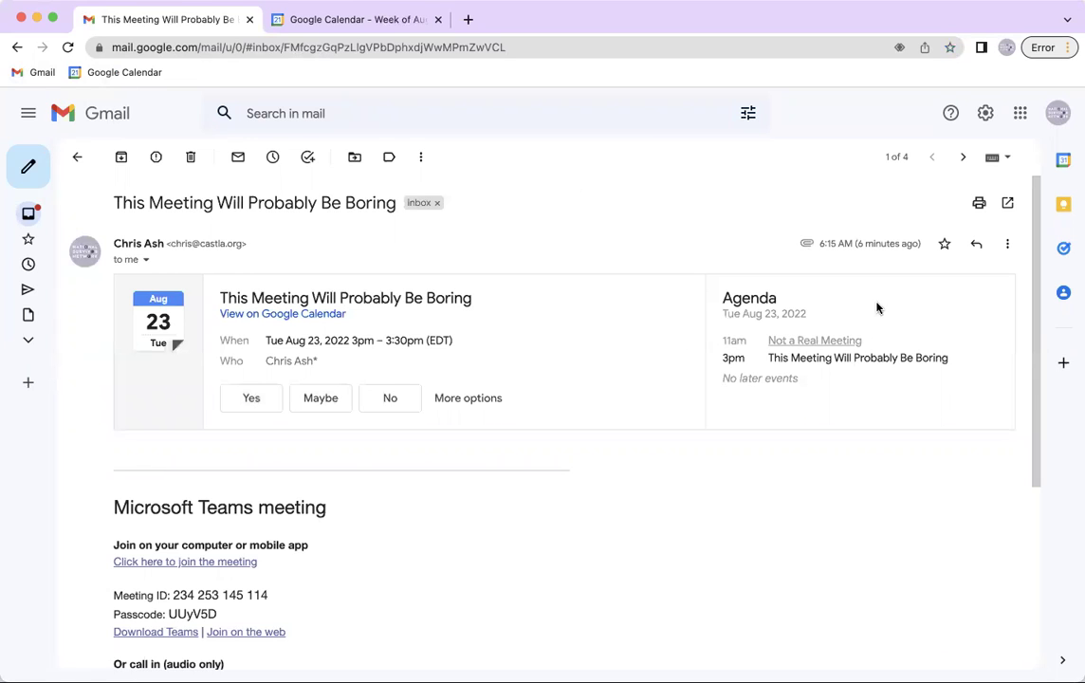
{"action": "left_click_drag", "start_coordinate": [725, 359], "coordinate": [947, 359]}
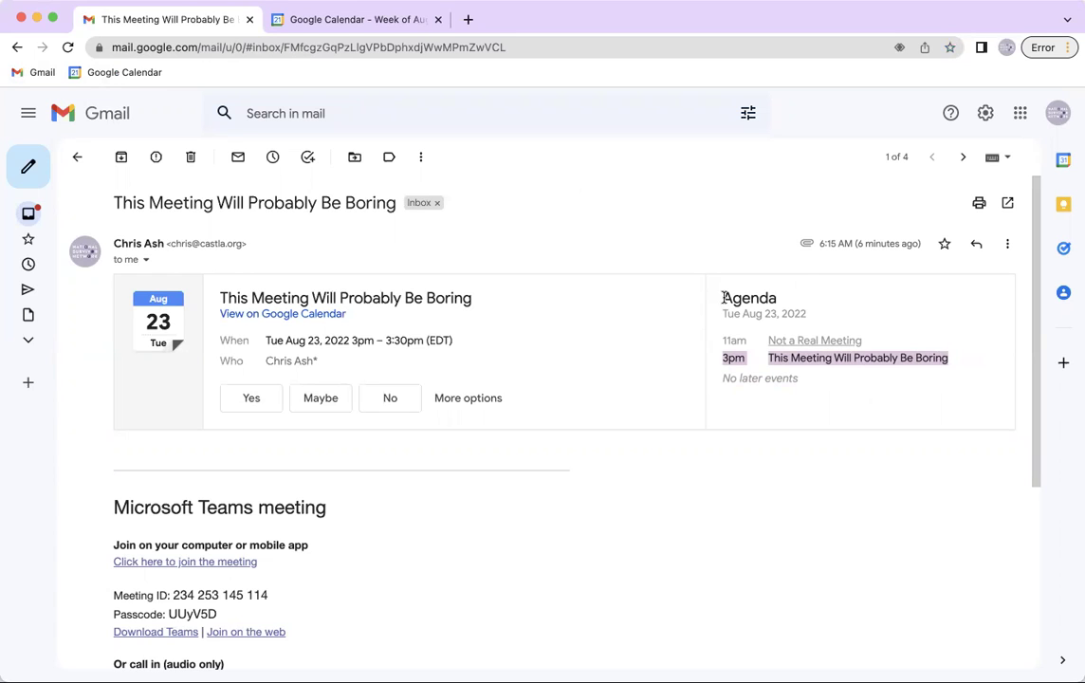
{"action": "left_click_drag", "start_coordinate": [723, 298], "coordinate": [915, 355]}
{"action": "left_click_drag", "start_coordinate": [973, 400], "coordinate": [862, 399]}
{"action": "left_click", "coordinate": [831, 397]}
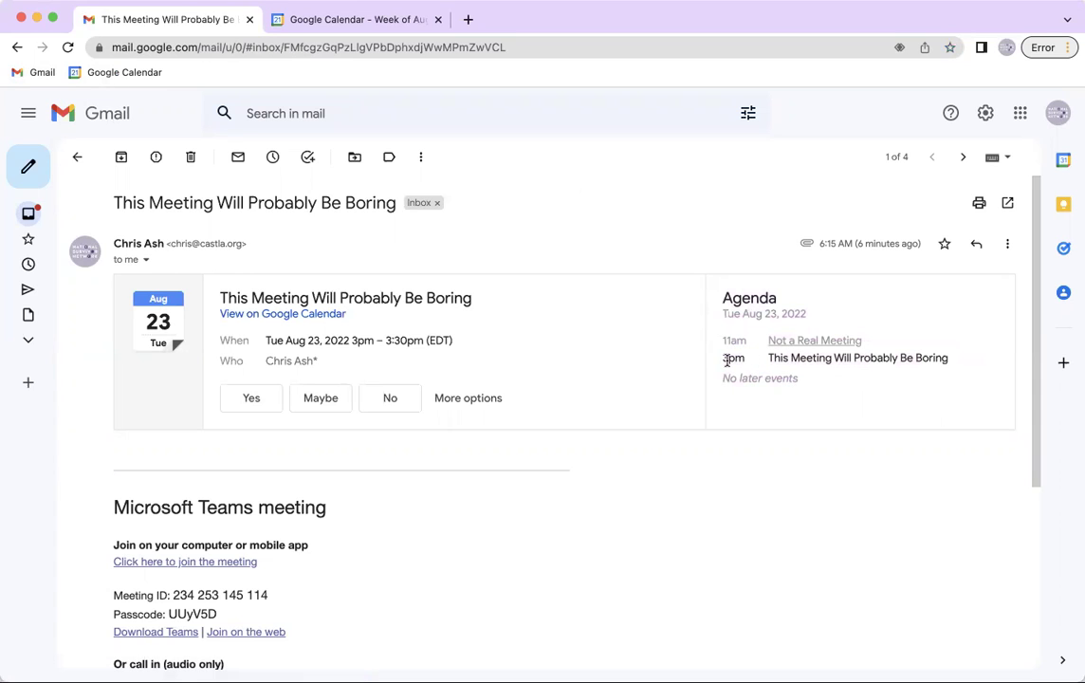
{"action": "left_click_drag", "start_coordinate": [726, 360], "coordinate": [867, 360]}
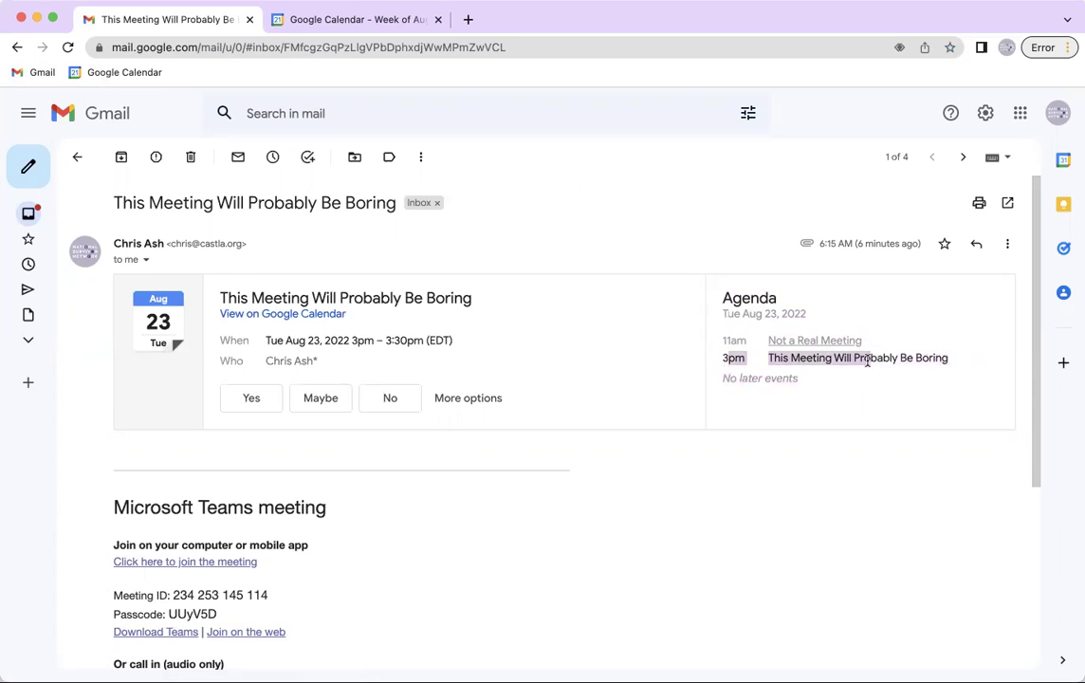
{"action": "left_click", "coordinate": [882, 409]}
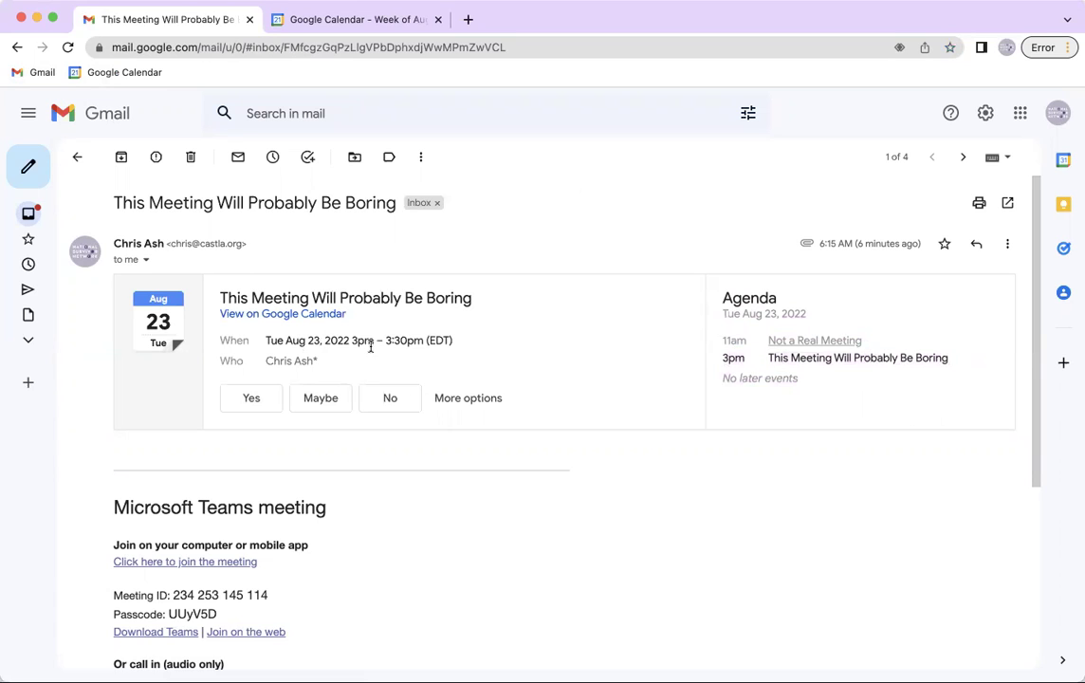
{"action": "left_click", "coordinate": [258, 399]}
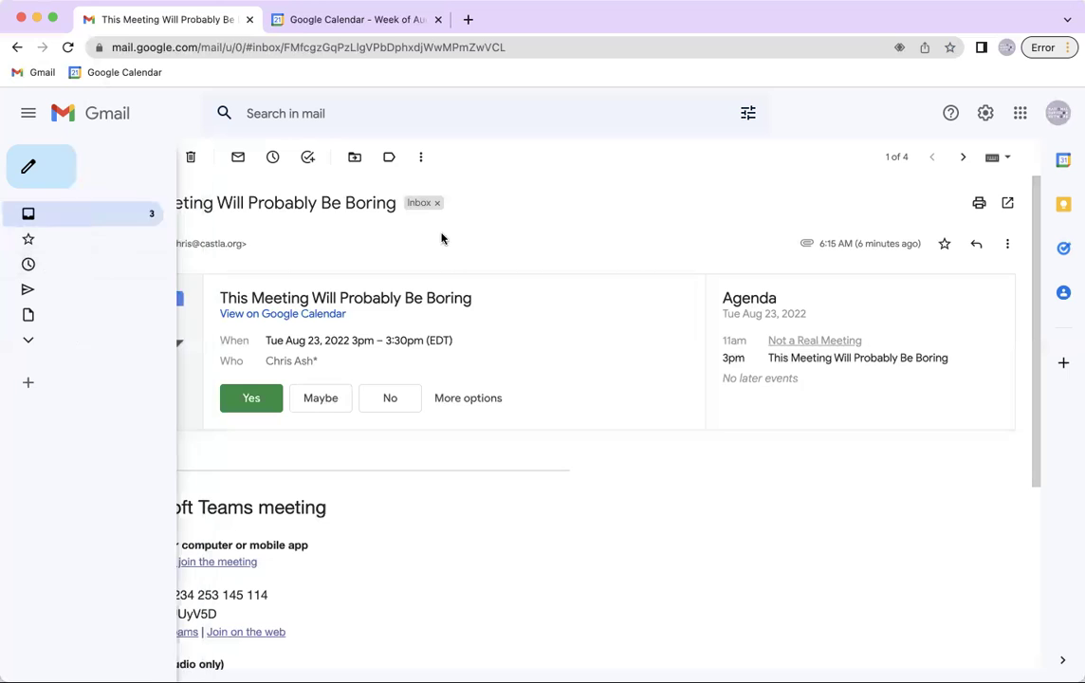
{"action": "left_click", "coordinate": [83, 165]}
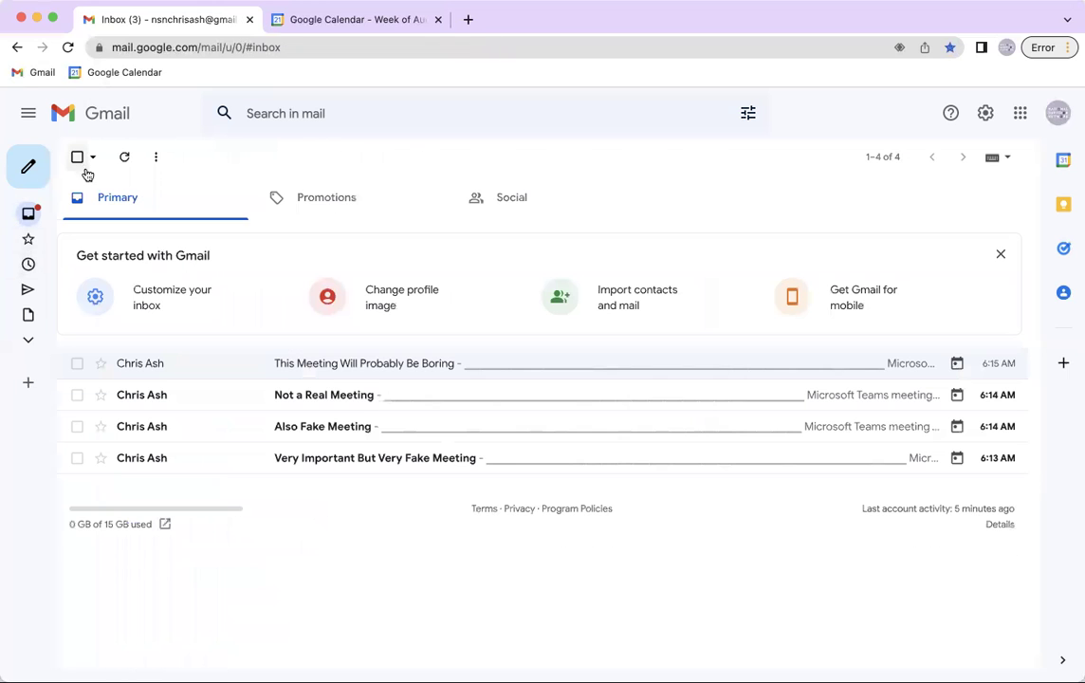
Check the accepted 'This Meeting Will Probably Be Boring' event on Tuesday, August 23, 3–3:30pm
{"action": "left_click", "coordinate": [310, 17]}
{"action": "left_click", "coordinate": [187, 24]}
{"action": "left_click", "coordinate": [319, 21]}
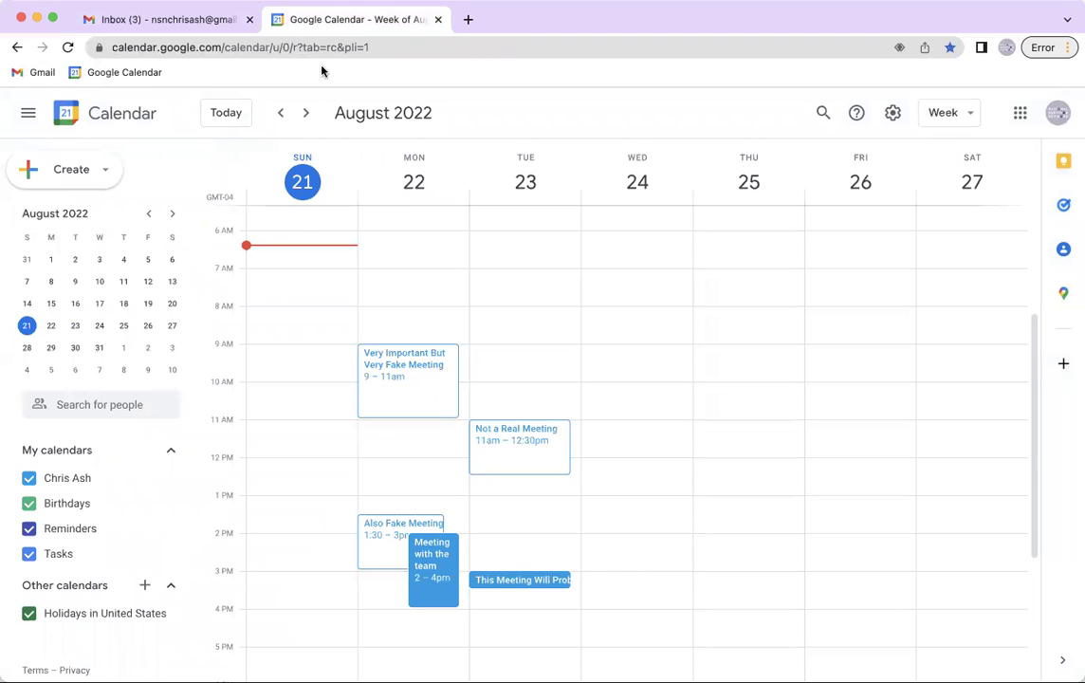
{"action": "left_click", "coordinate": [514, 589]}
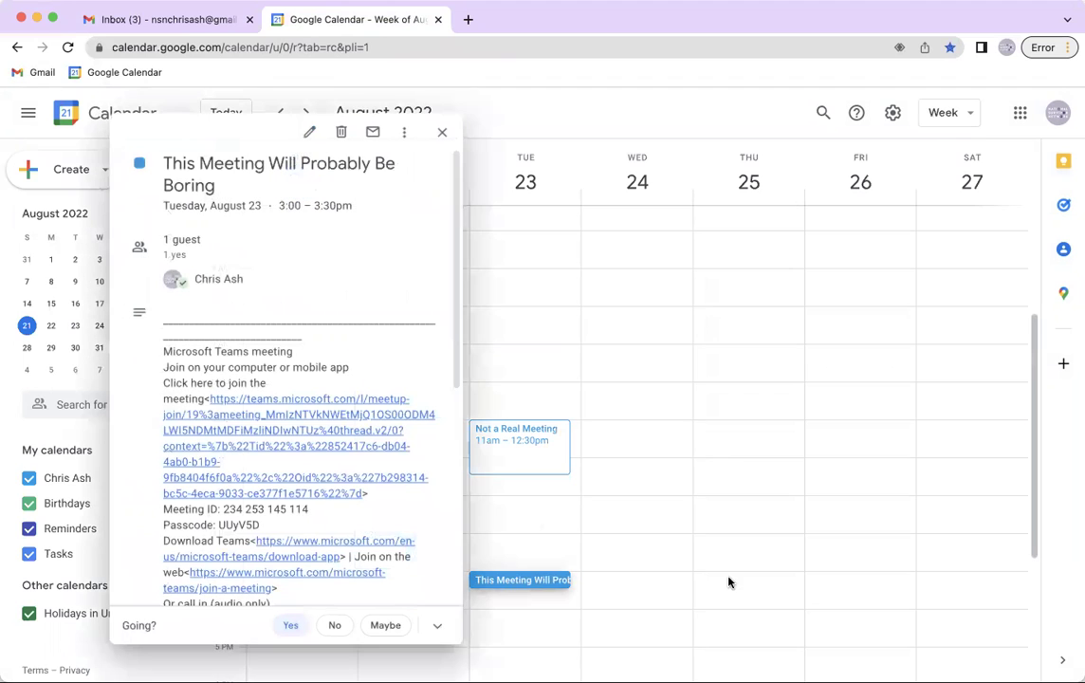
{"action": "left_click", "coordinate": [442, 133]}
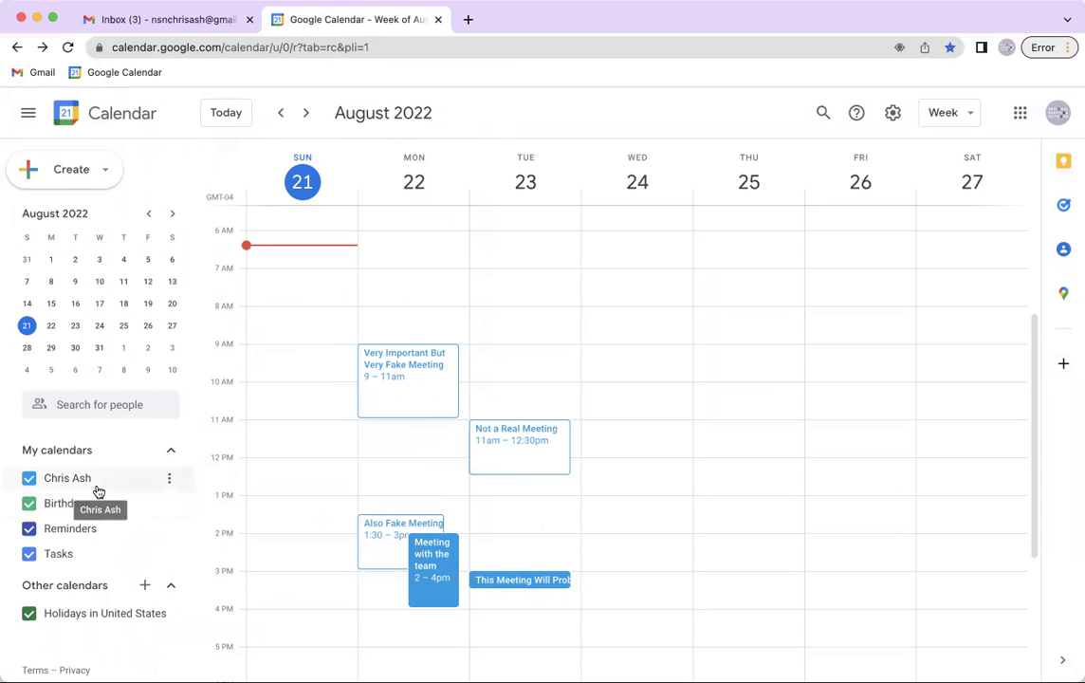
Change the personal calendar's colour to Blueberry
{"action": "left_click", "coordinate": [168, 478]}
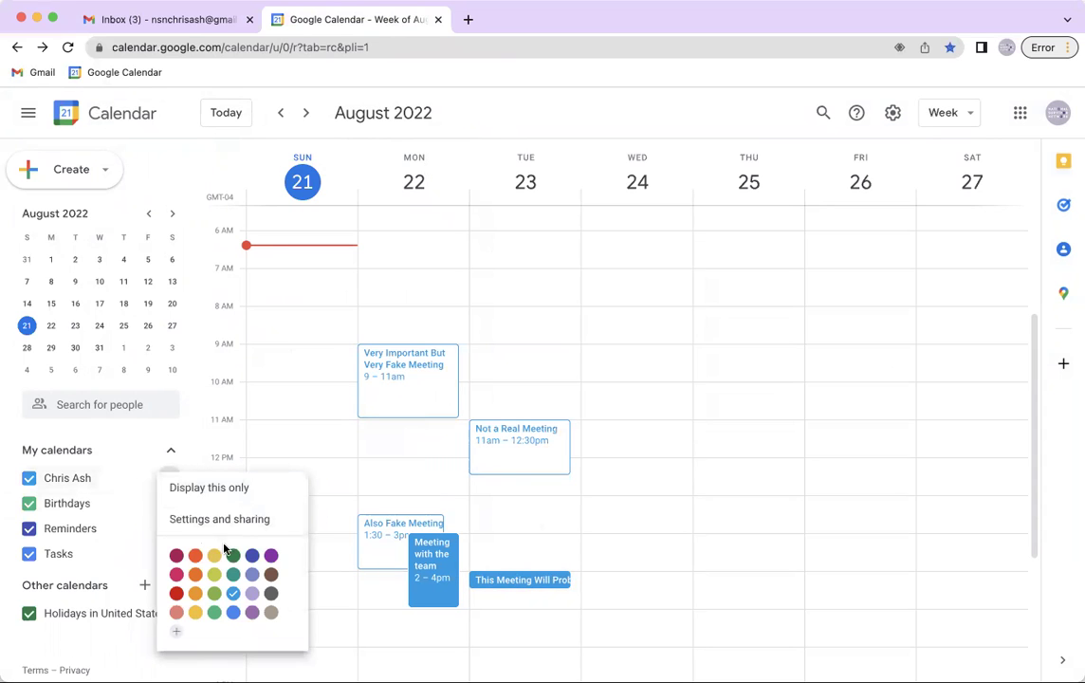
{"action": "left_click", "coordinate": [253, 574]}
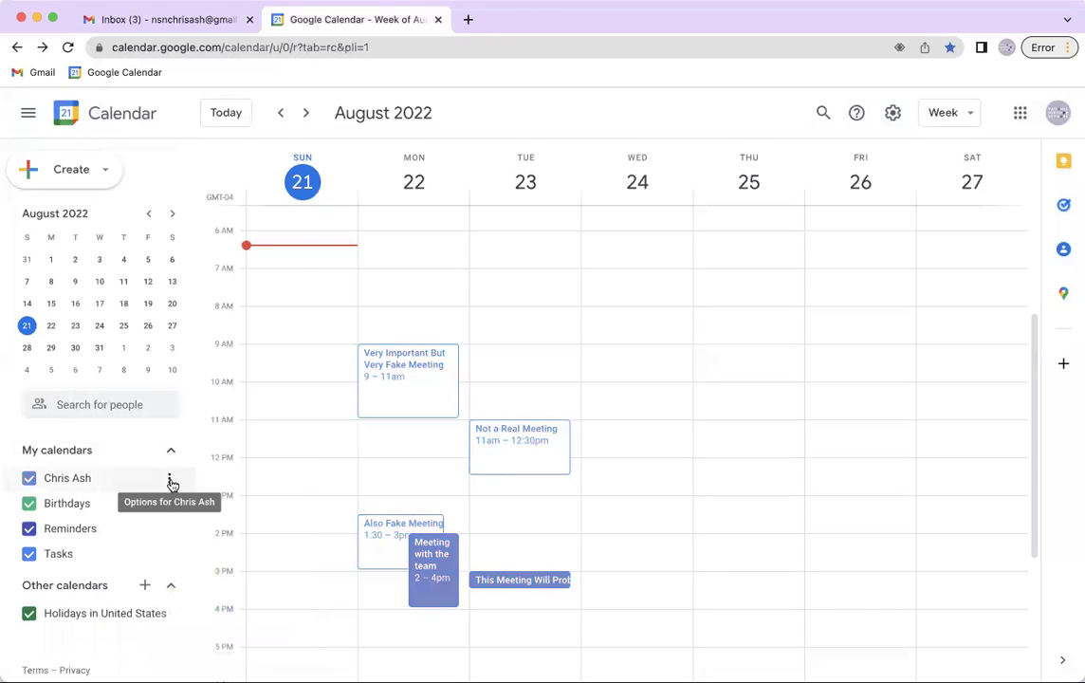
{"action": "left_click", "coordinate": [170, 480]}
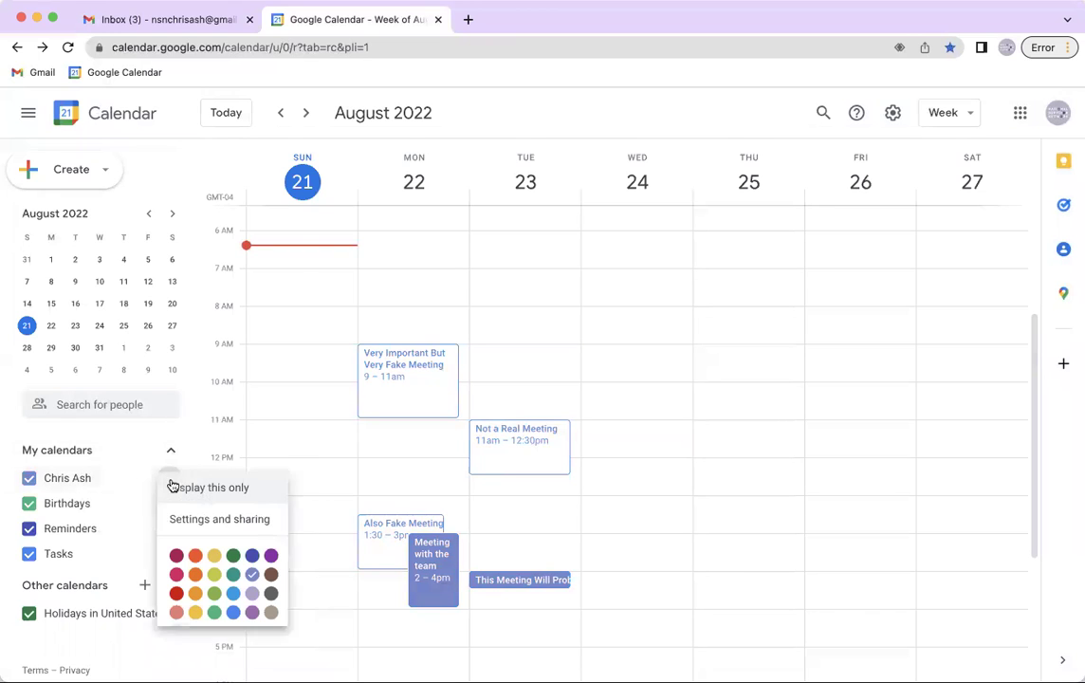
{"action": "left_click", "coordinate": [252, 555]}
Discard the accidental Tuesday 2pm event and go back to the Gmail inbox
{"action": "left_click", "coordinate": [516, 540]}
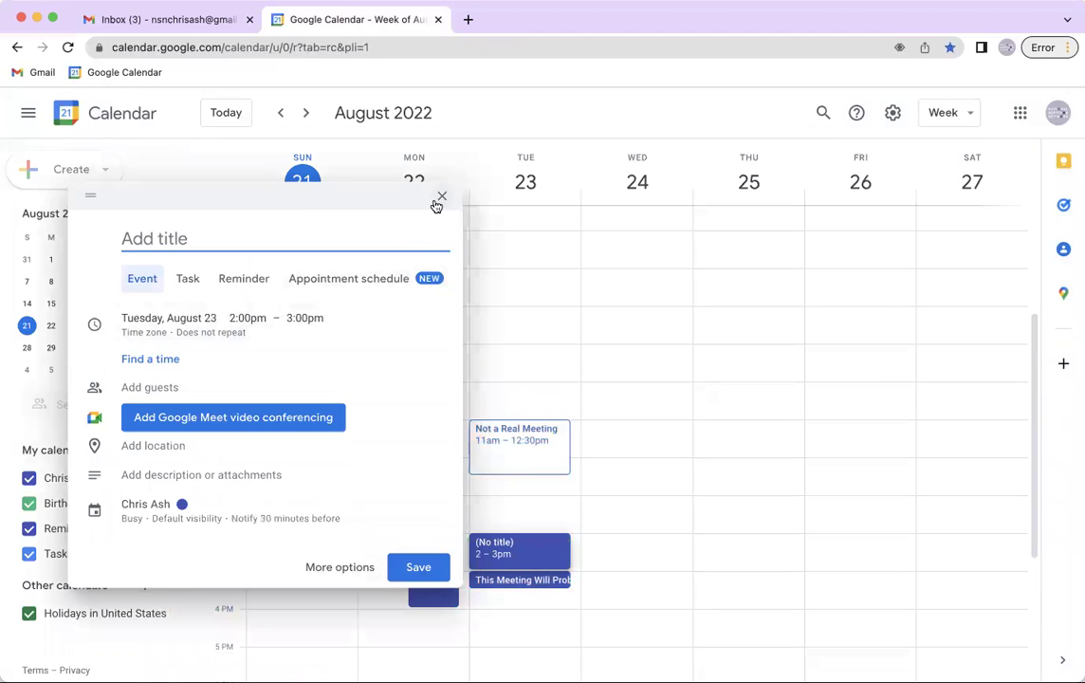
{"action": "left_click", "coordinate": [439, 198]}
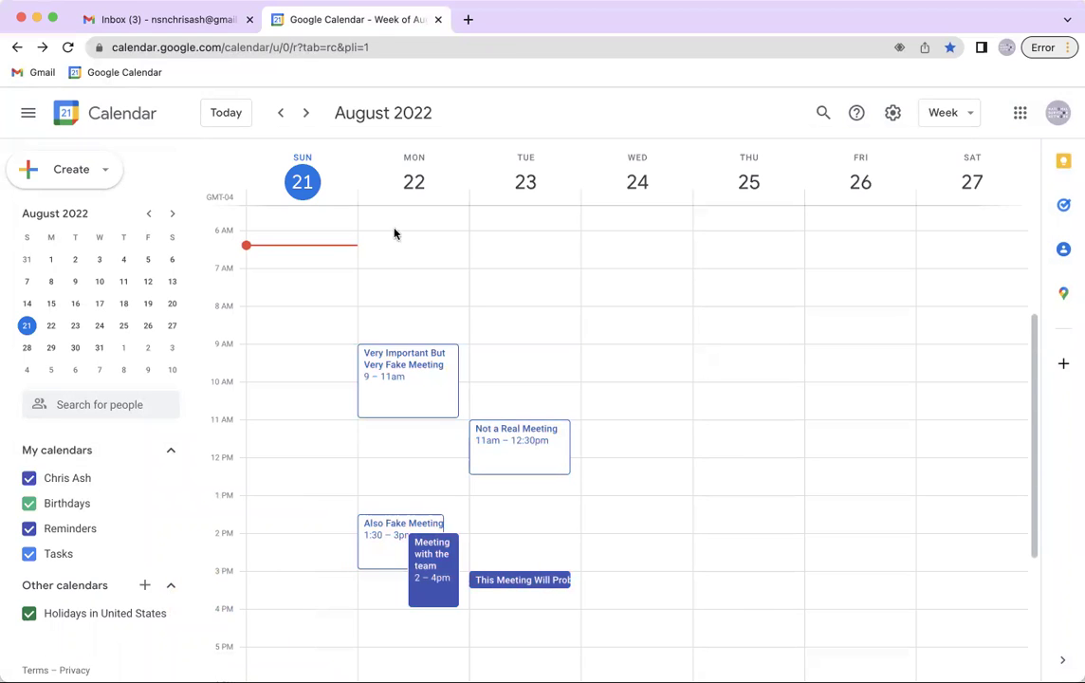
{"action": "left_click", "coordinate": [145, 20]}
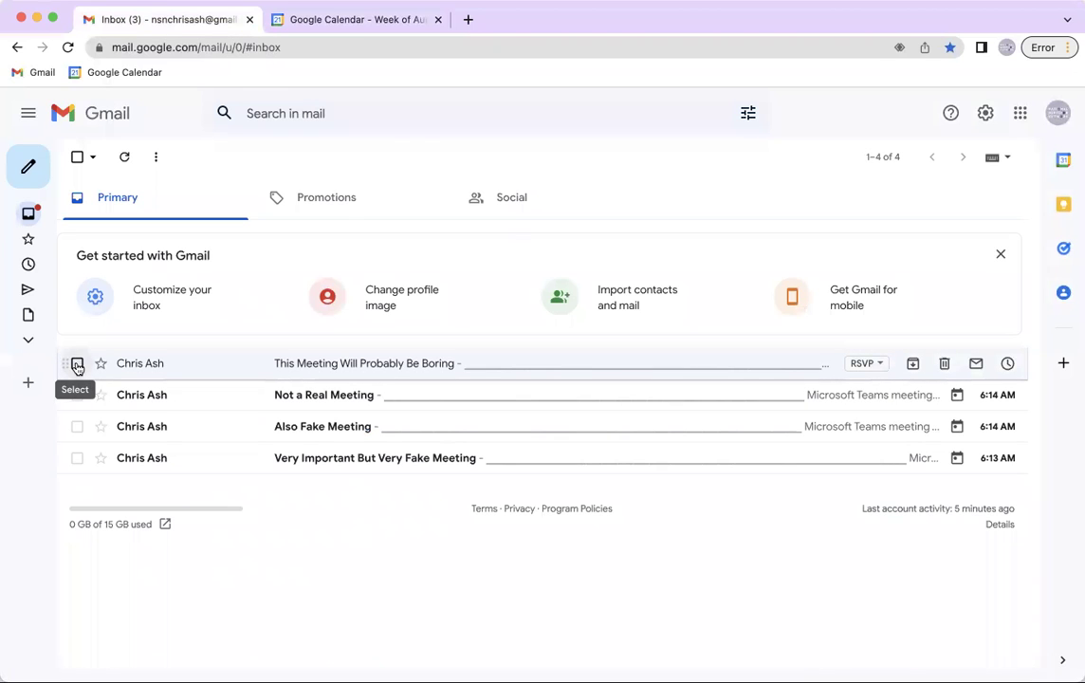
Trash the 'This Meeting Will Probably Be Boring' email and open the 'Not a Real Meeting' invitation
{"action": "left_click", "coordinate": [78, 364]}
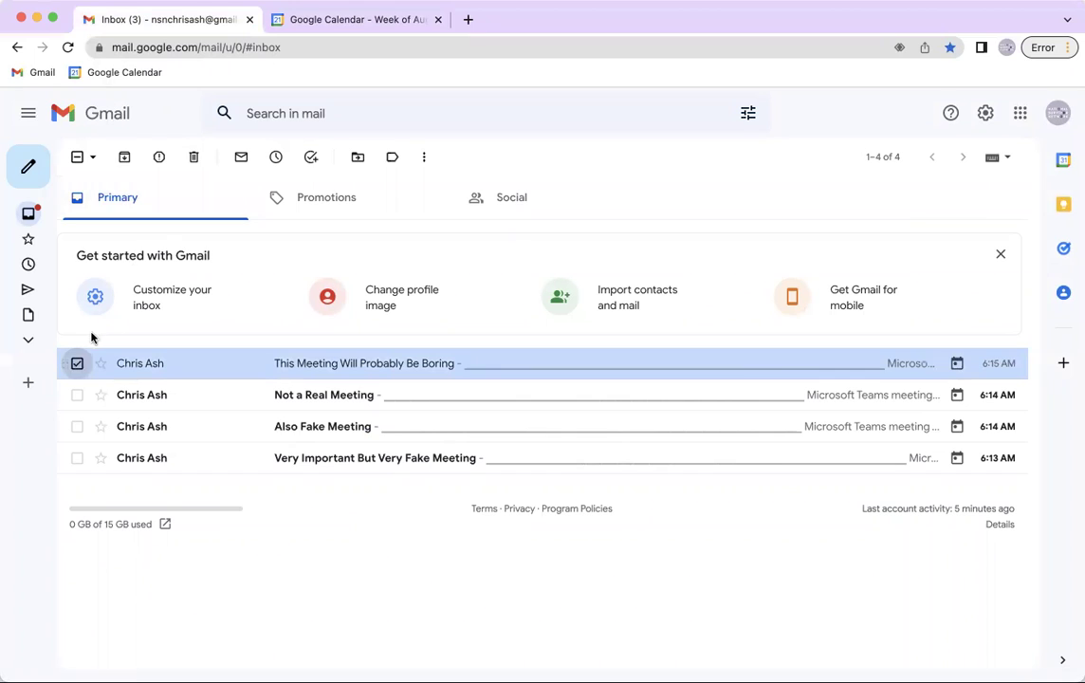
{"action": "left_click", "coordinate": [193, 158]}
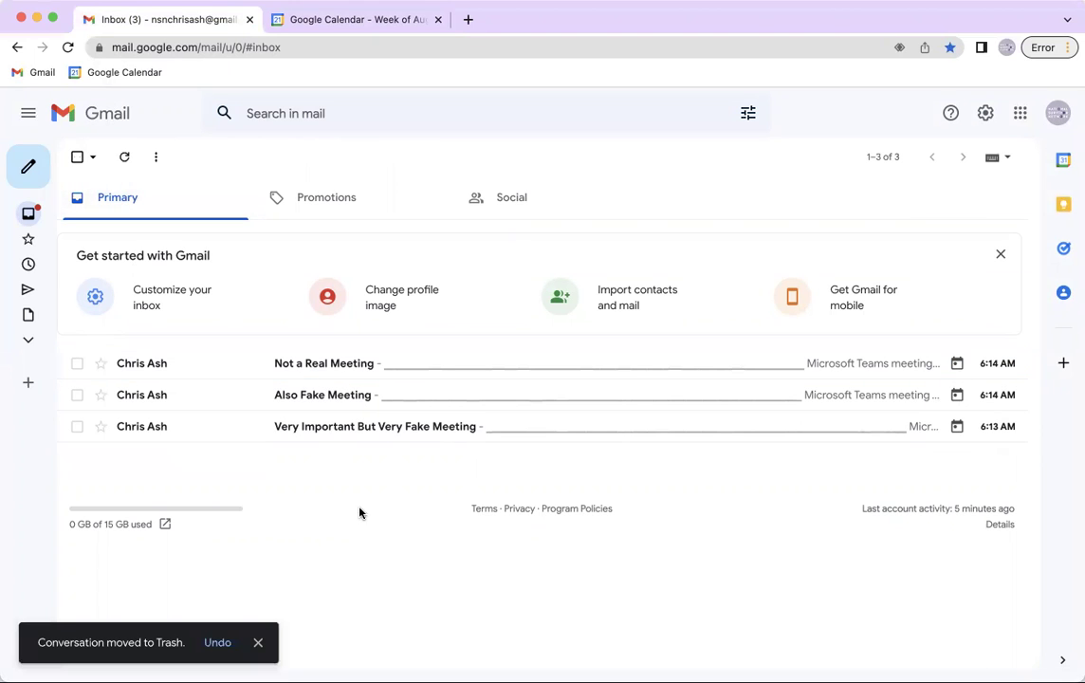
{"action": "left_click", "coordinate": [318, 369]}
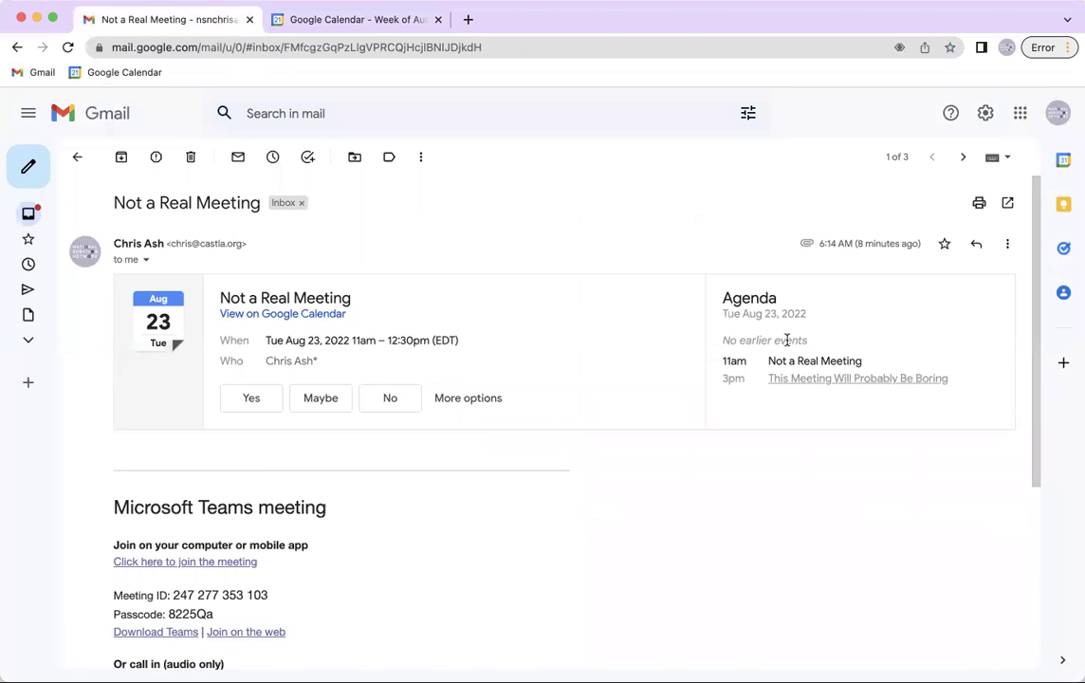
{"action": "left_click_drag", "start_coordinate": [720, 361], "coordinate": [748, 362]}
Highlight the Not a Real Meeting entries in the invitation's agenda to review them
{"action": "left_click_drag", "start_coordinate": [725, 361], "coordinate": [858, 359]}
{"action": "left_click", "coordinate": [860, 361]}
{"action": "double_click", "coordinate": [851, 362]}
{"action": "left_click_drag", "start_coordinate": [819, 360], "coordinate": [714, 363]}
{"action": "left_click", "coordinate": [709, 371]}
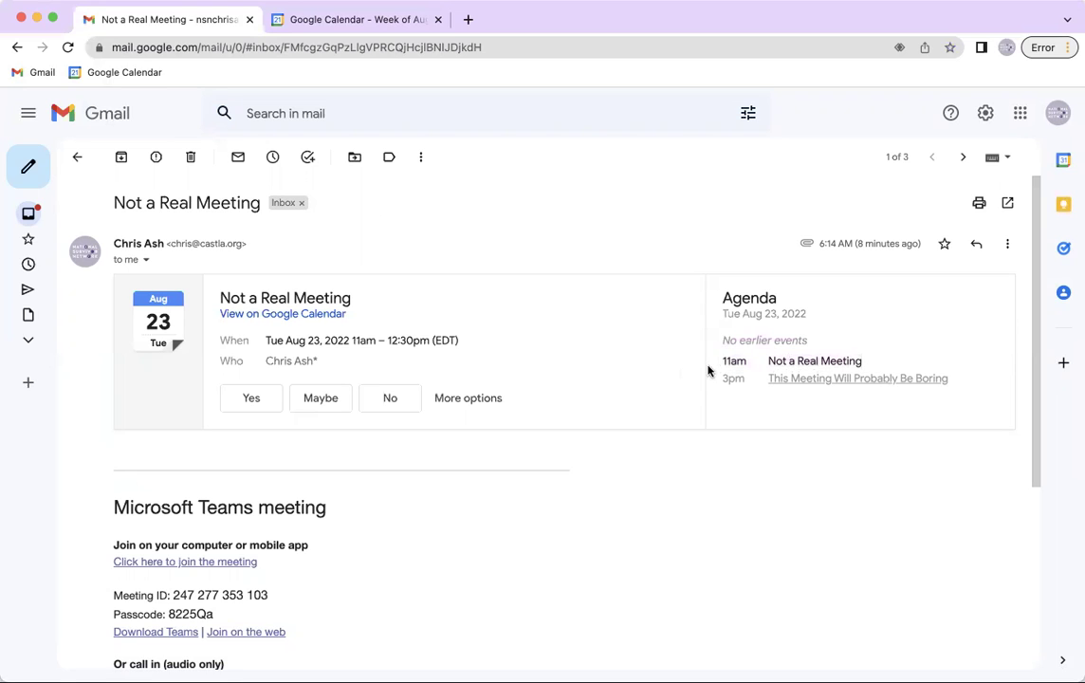
Answer the Not a Real Meeting invitation Yes, then change it to Maybe
{"action": "left_click", "coordinate": [243, 409]}
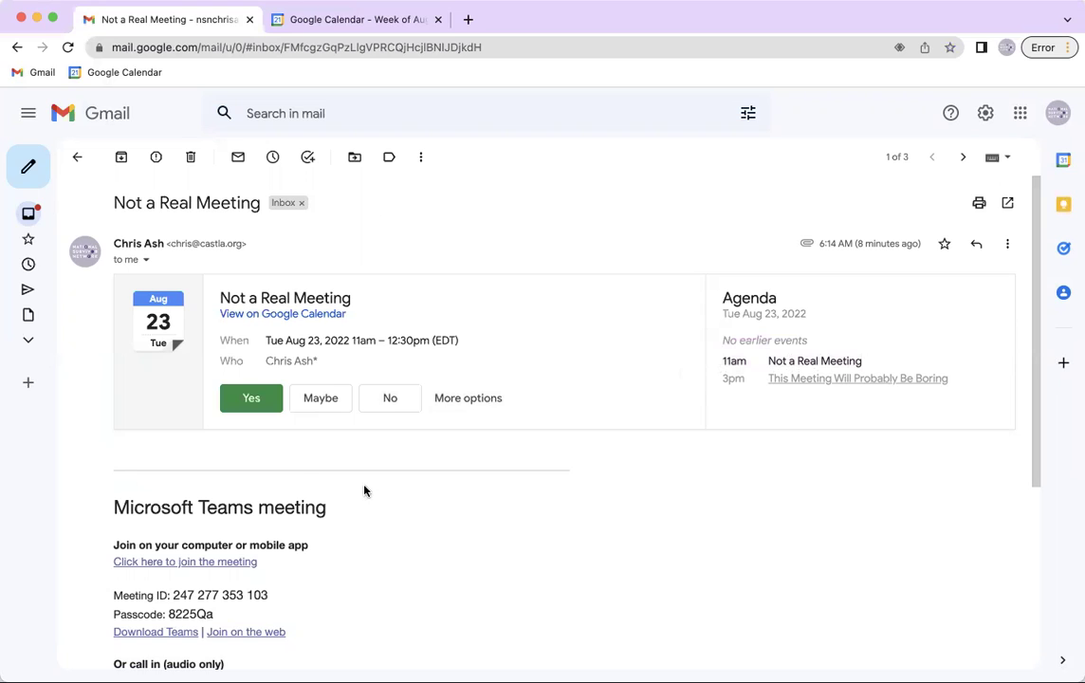
{"action": "left_click", "coordinate": [322, 398]}
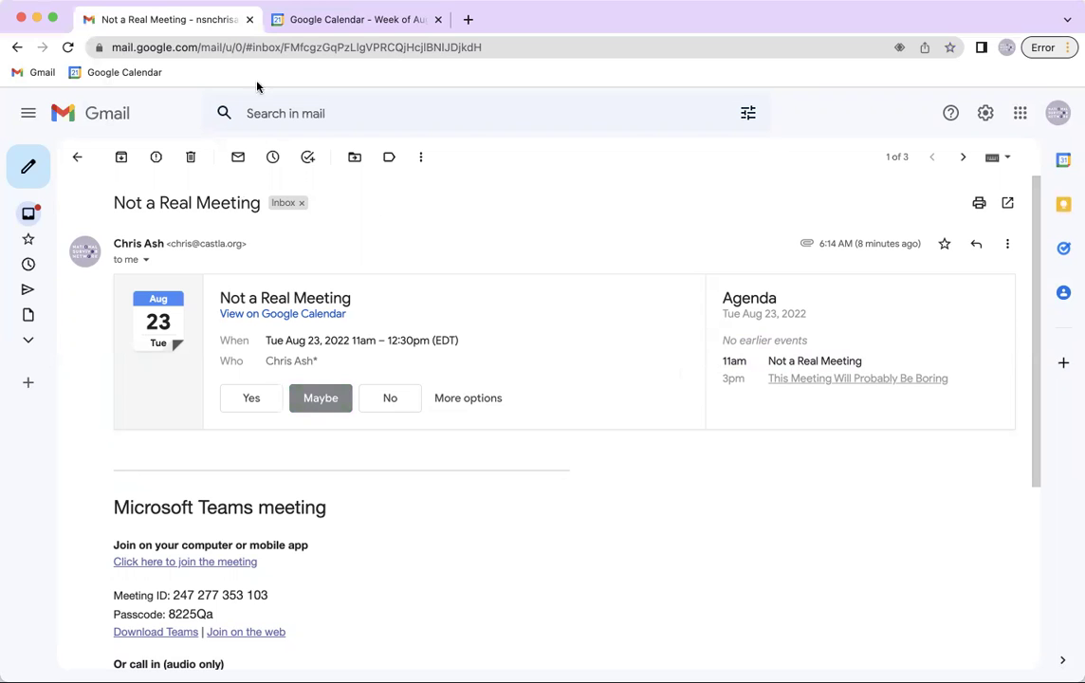
{"action": "left_click", "coordinate": [305, 18]}
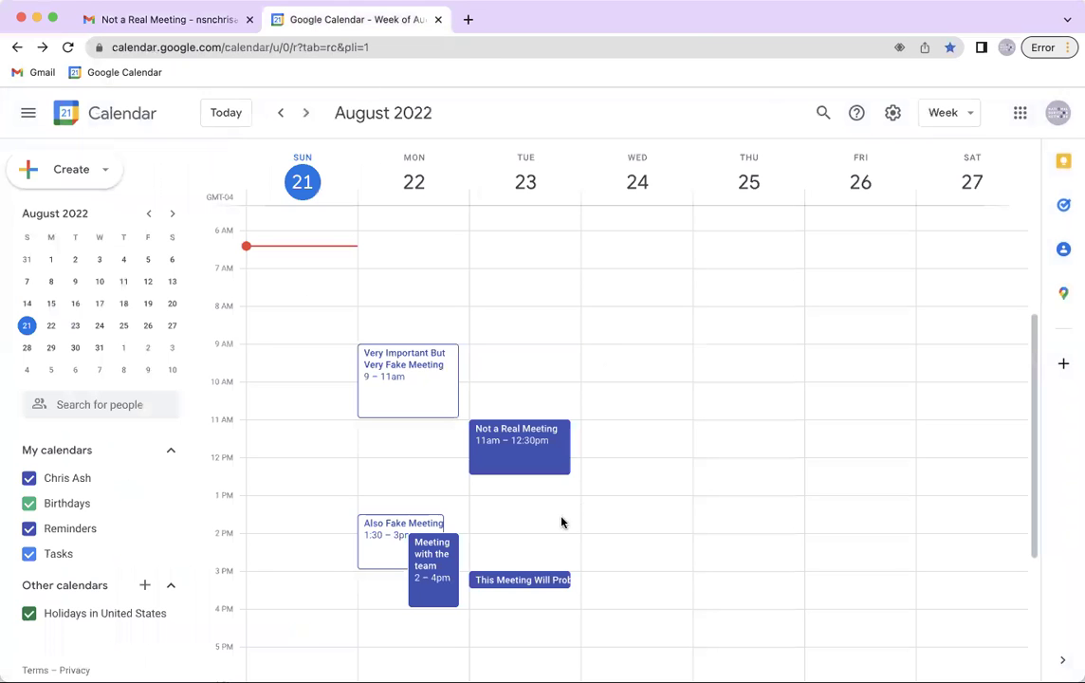
Reload Google Calendar so Tuesday's 11am Not a Real Meeting appears as tentative
{"action": "left_click", "coordinate": [398, 46]}
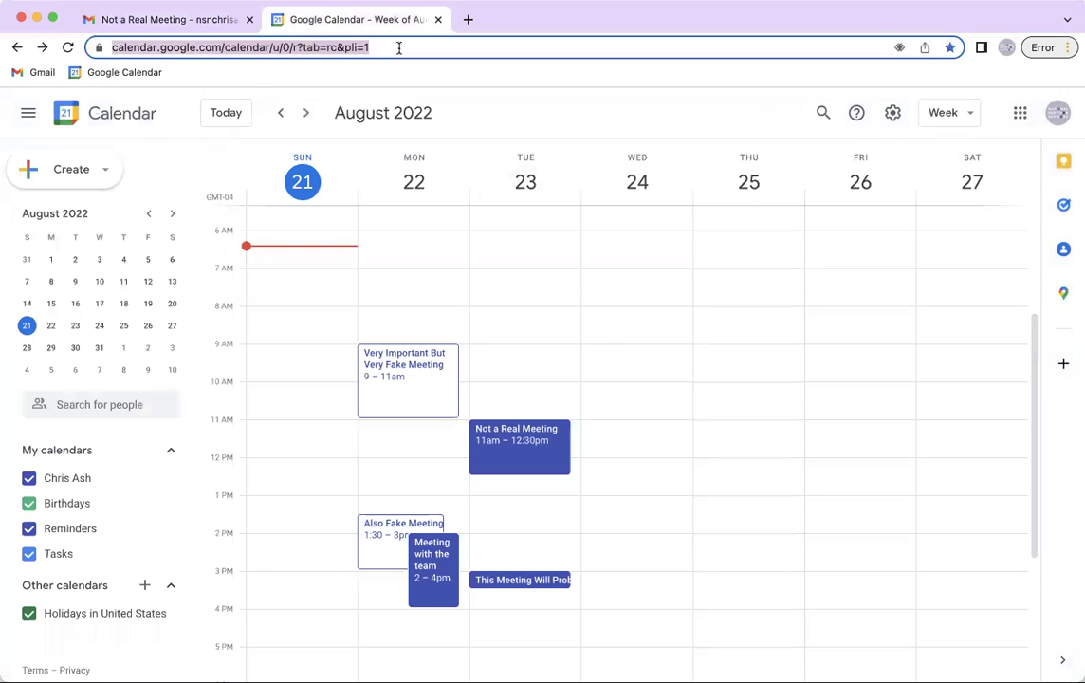
{"action": "key", "text": "Return"}
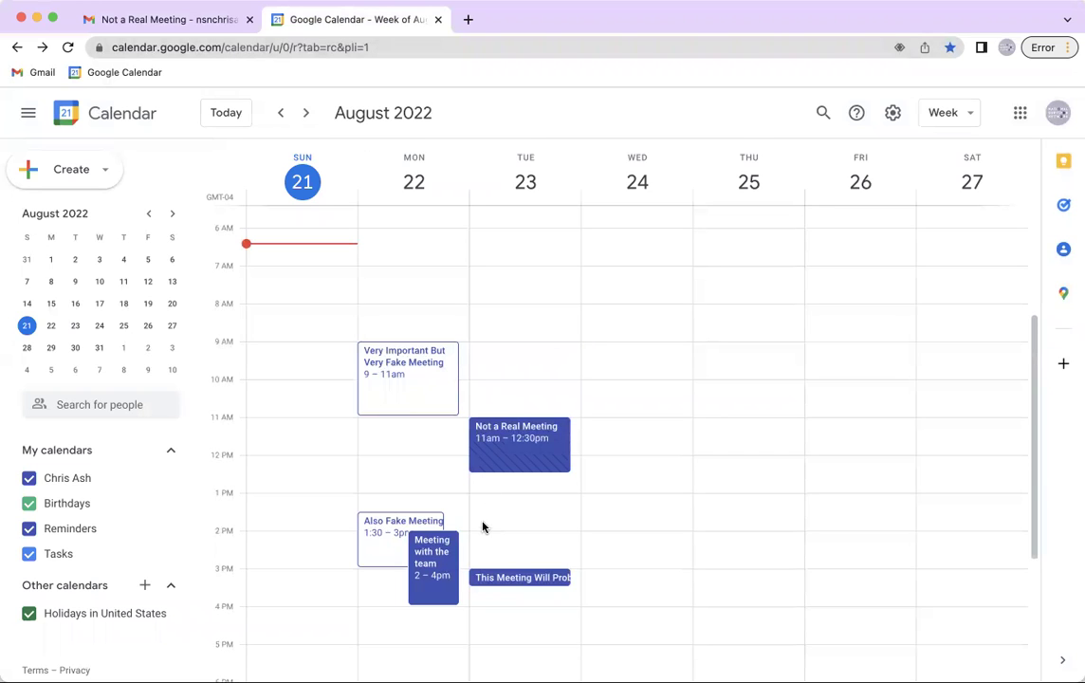
Trash the Not a Real Meeting email in Gmail and return to the Calendar week
{"action": "left_click", "coordinate": [185, 20]}
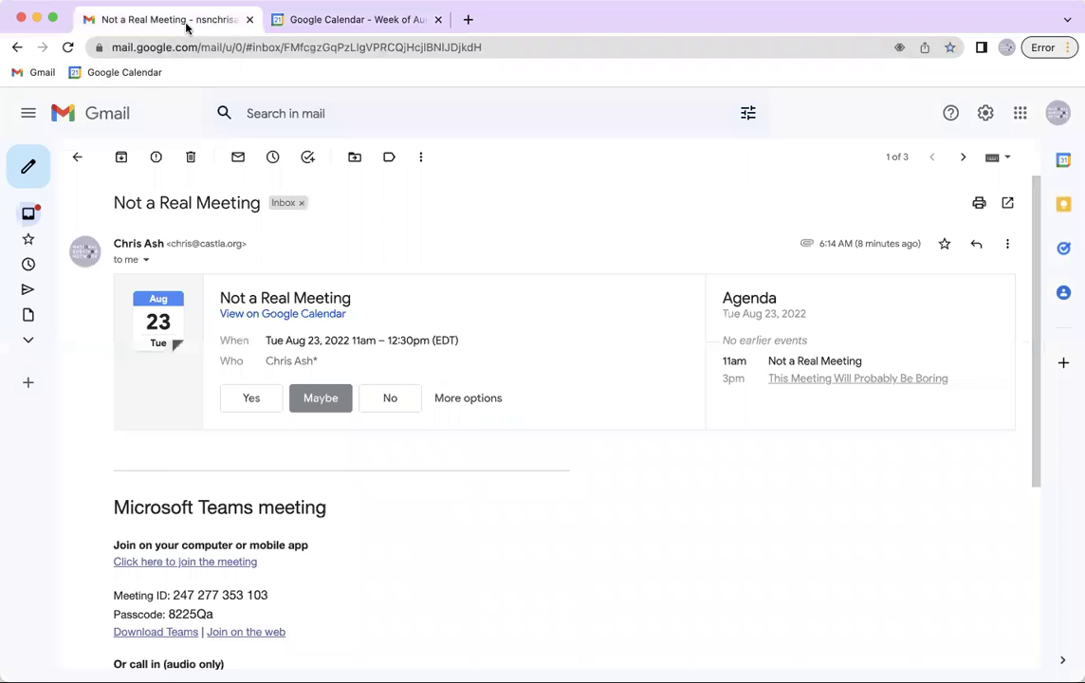
{"action": "left_click", "coordinate": [195, 161]}
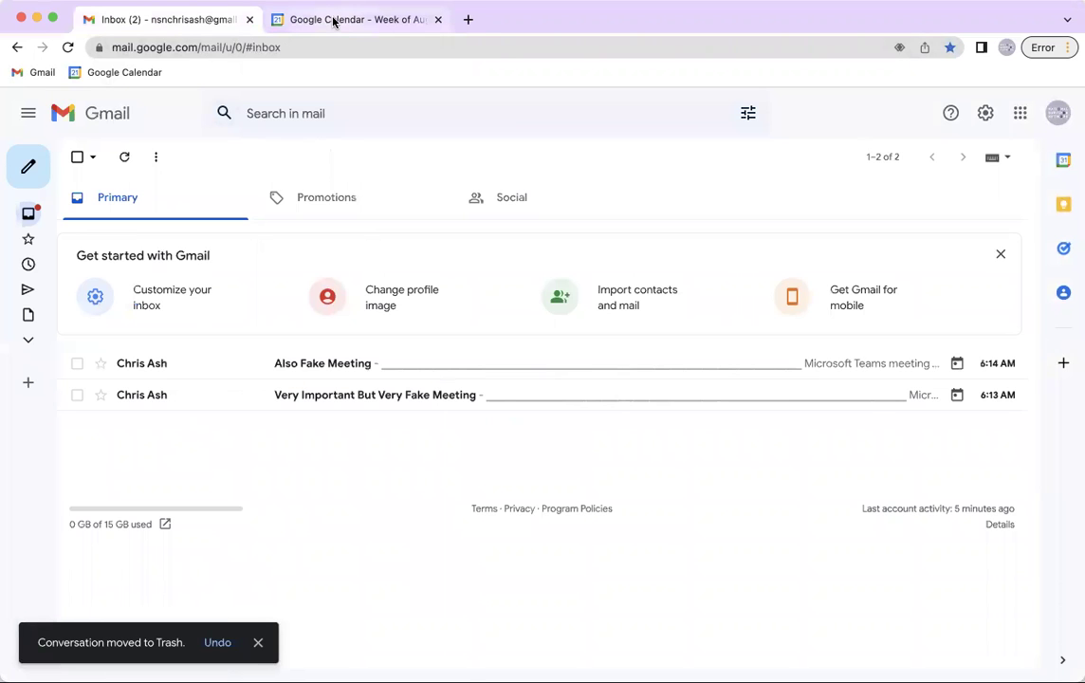
{"action": "left_click", "coordinate": [334, 20]}
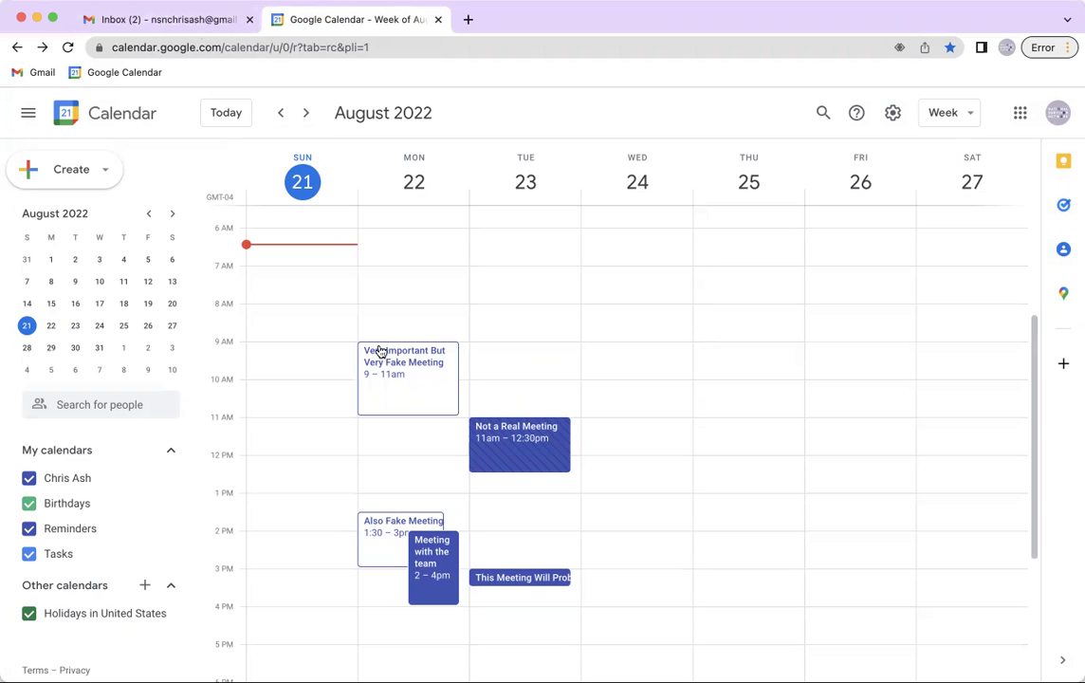
Reply Yes to Very Important But Very Fake Meeting on Monday, 9–11am
{"action": "left_click", "coordinate": [287, 113]}
{"action": "left_click", "coordinate": [306, 112]}
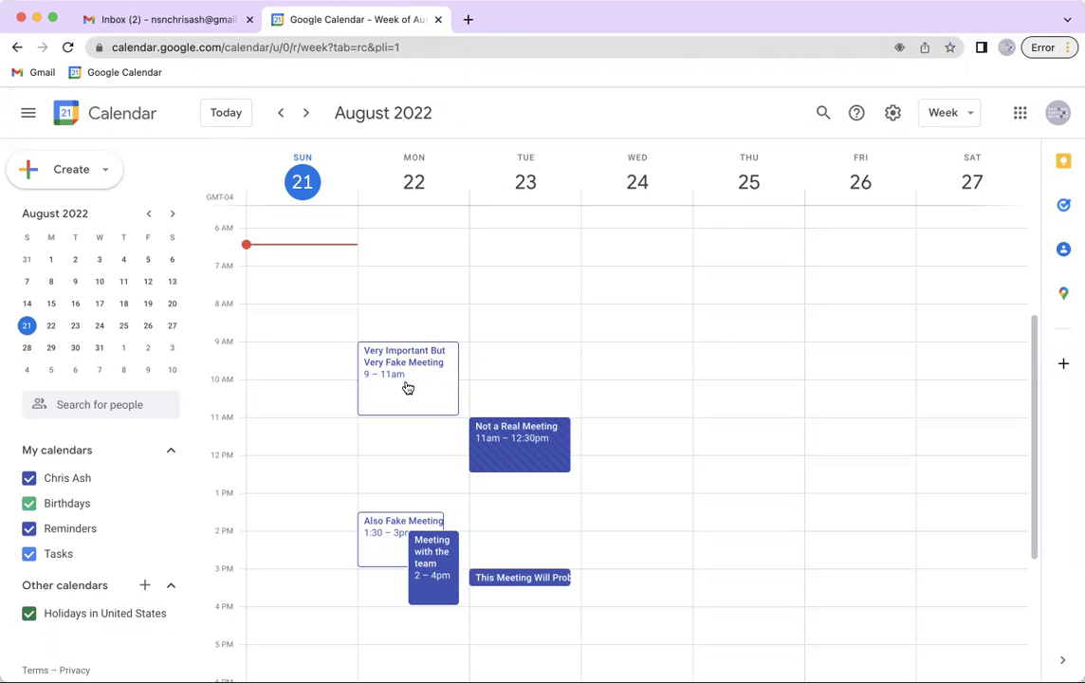
{"action": "left_click", "coordinate": [407, 387]}
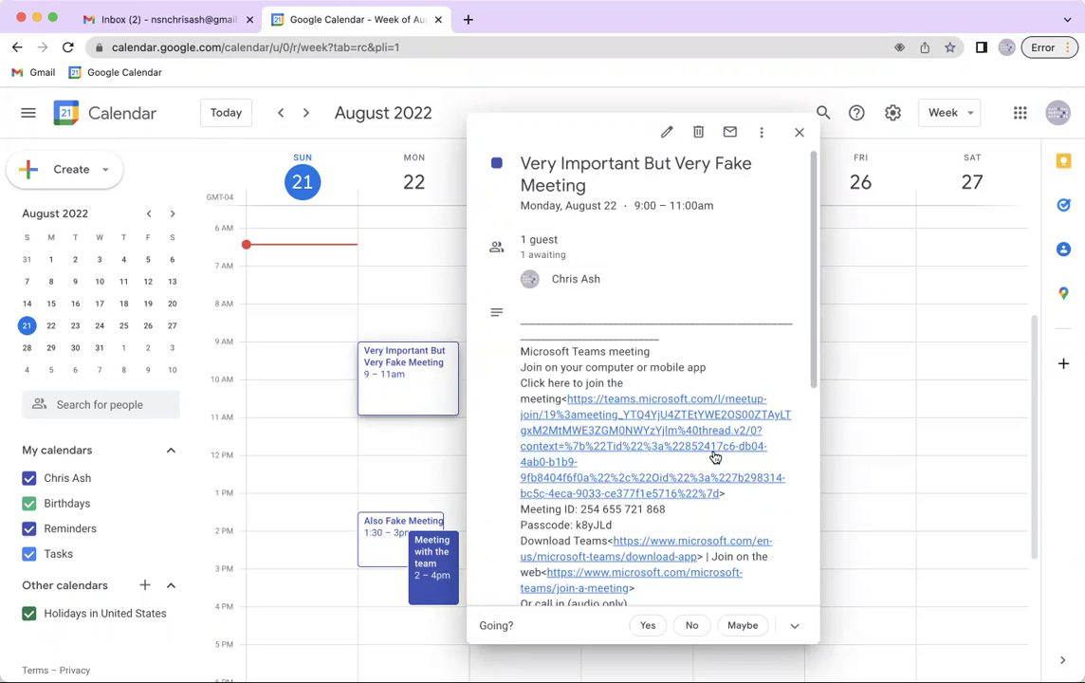
{"action": "scroll", "coordinate": [716, 459], "scroll_direction": "down", "scroll_amount": 5}
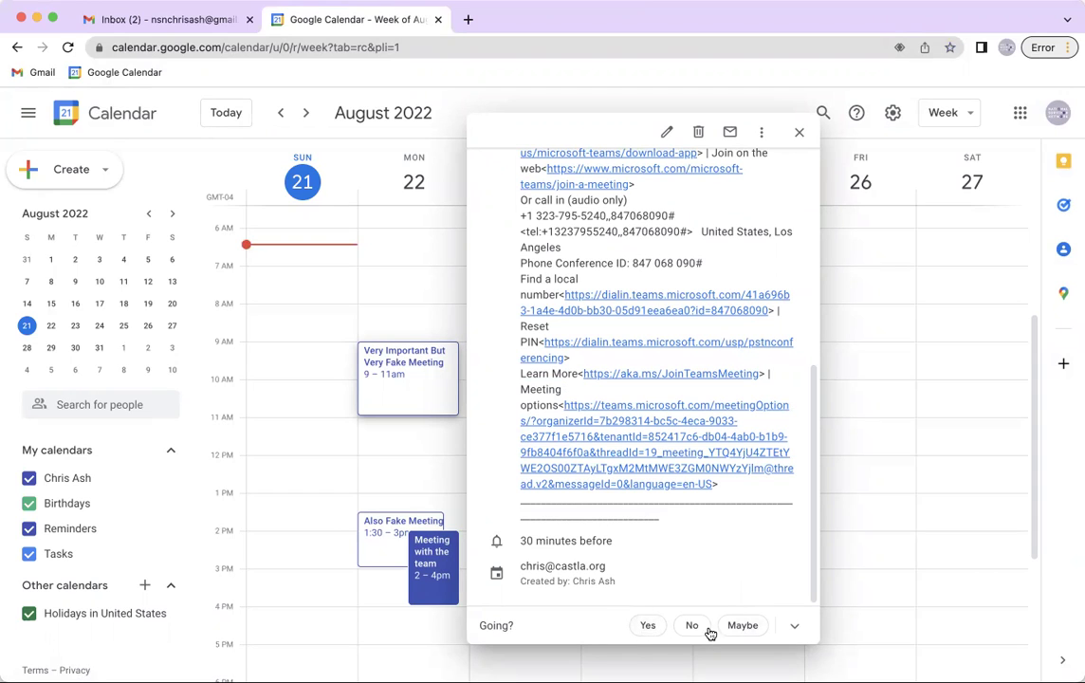
{"action": "left_click", "coordinate": [797, 629]}
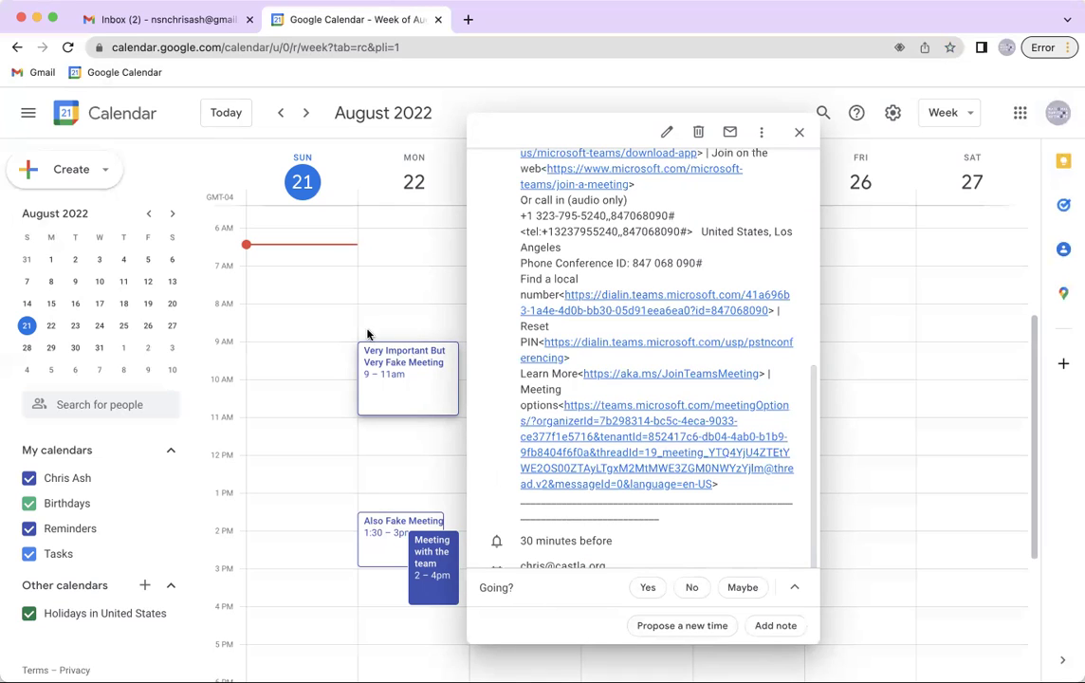
{"action": "left_click", "coordinate": [641, 588]}
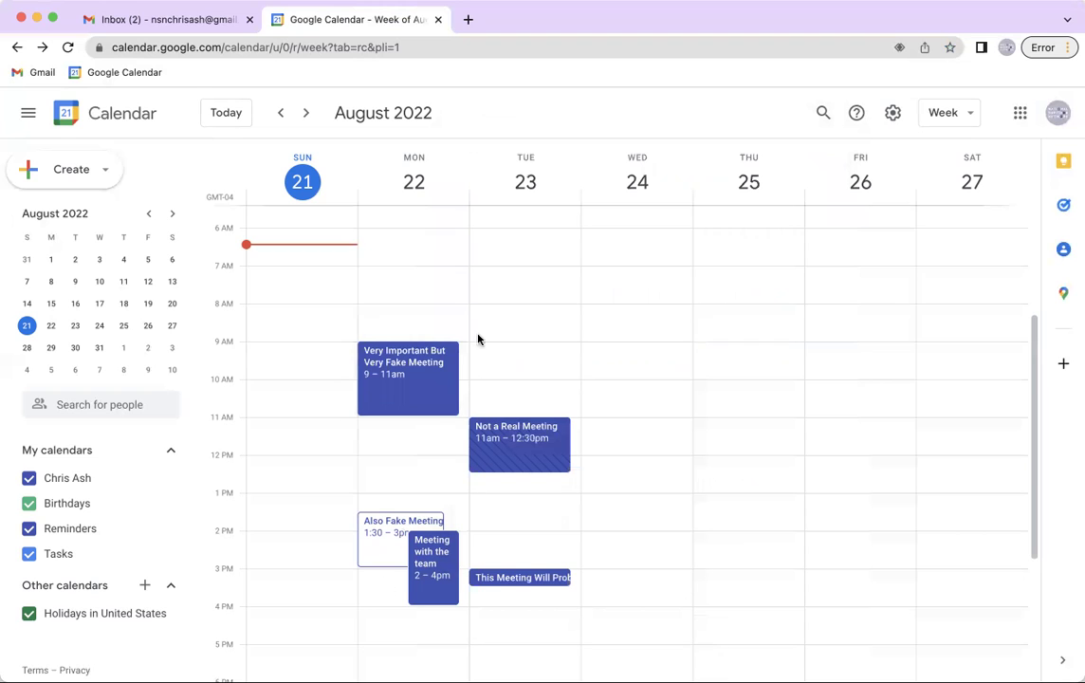
Open the Also Fake Meeting email and compare its date, time and agenda with Calendar
{"action": "left_click", "coordinate": [194, 26]}
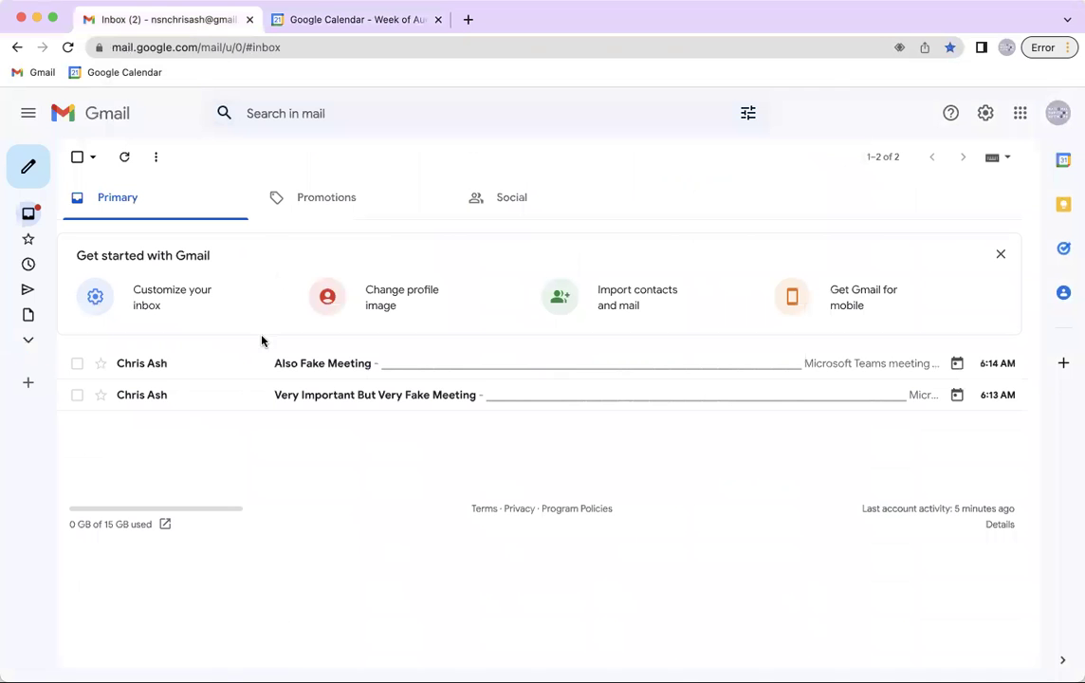
{"action": "left_click", "coordinate": [349, 370]}
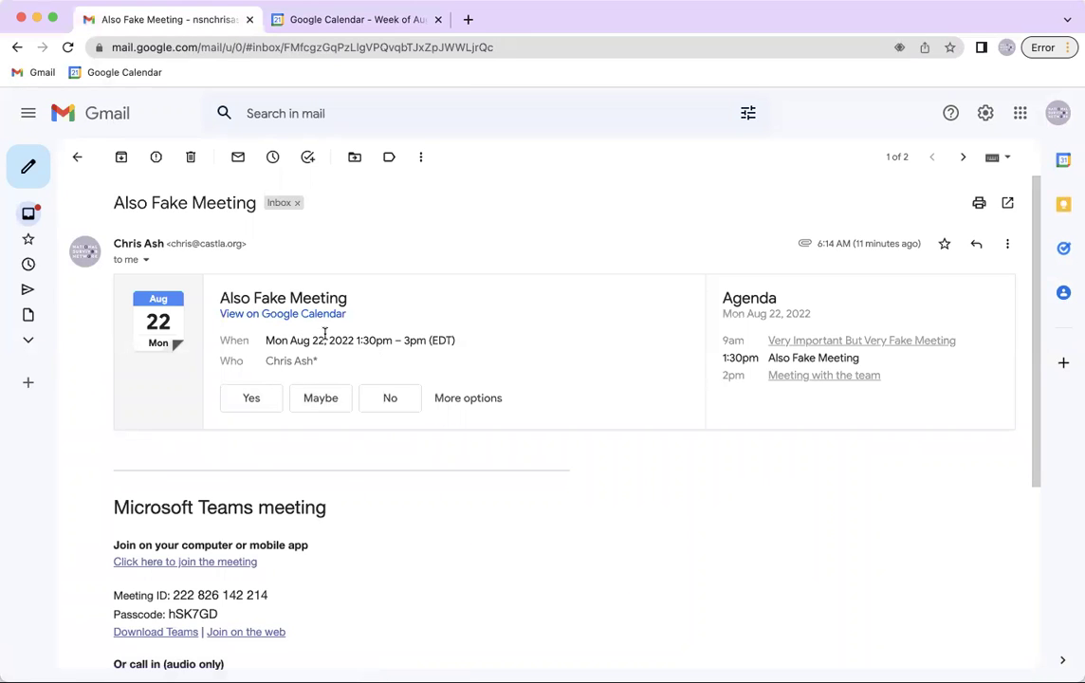
{"action": "left_click_drag", "start_coordinate": [266, 341], "coordinate": [462, 341]}
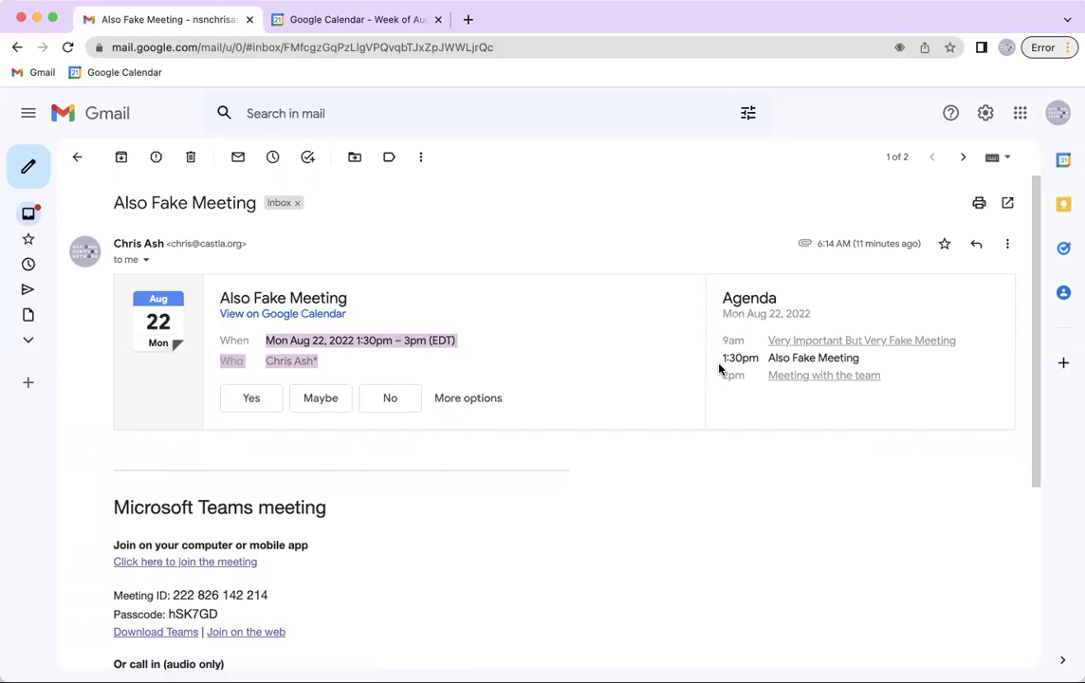
{"action": "left_click_drag", "start_coordinate": [723, 375], "coordinate": [908, 386]}
{"action": "left_click", "coordinate": [910, 387]}
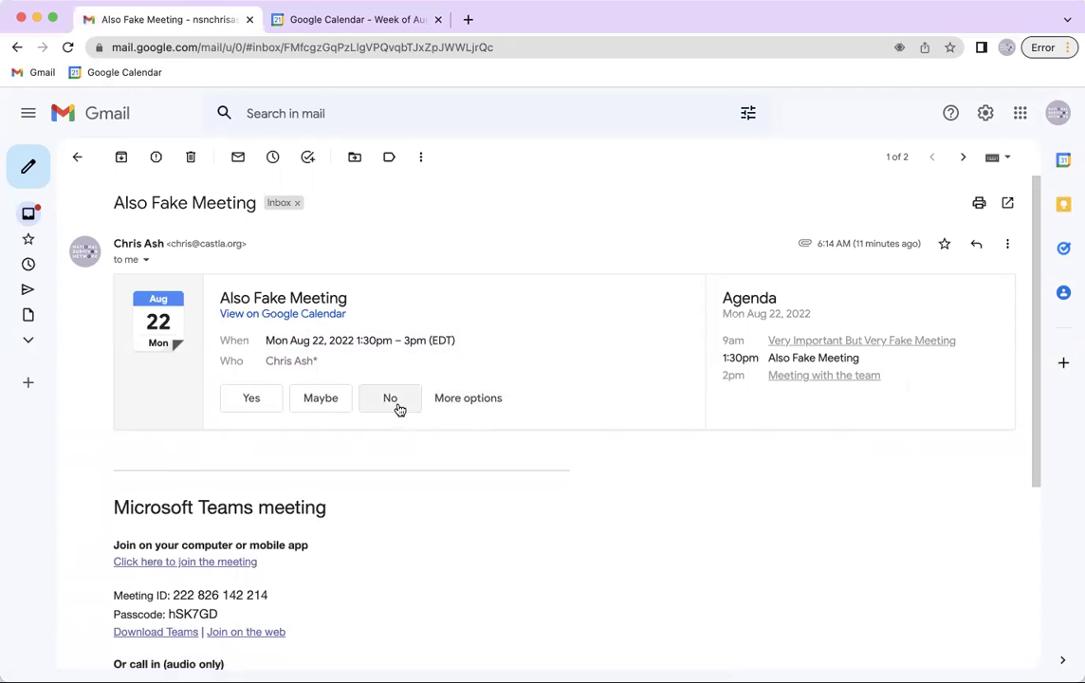
{"action": "left_click", "coordinate": [337, 32]}
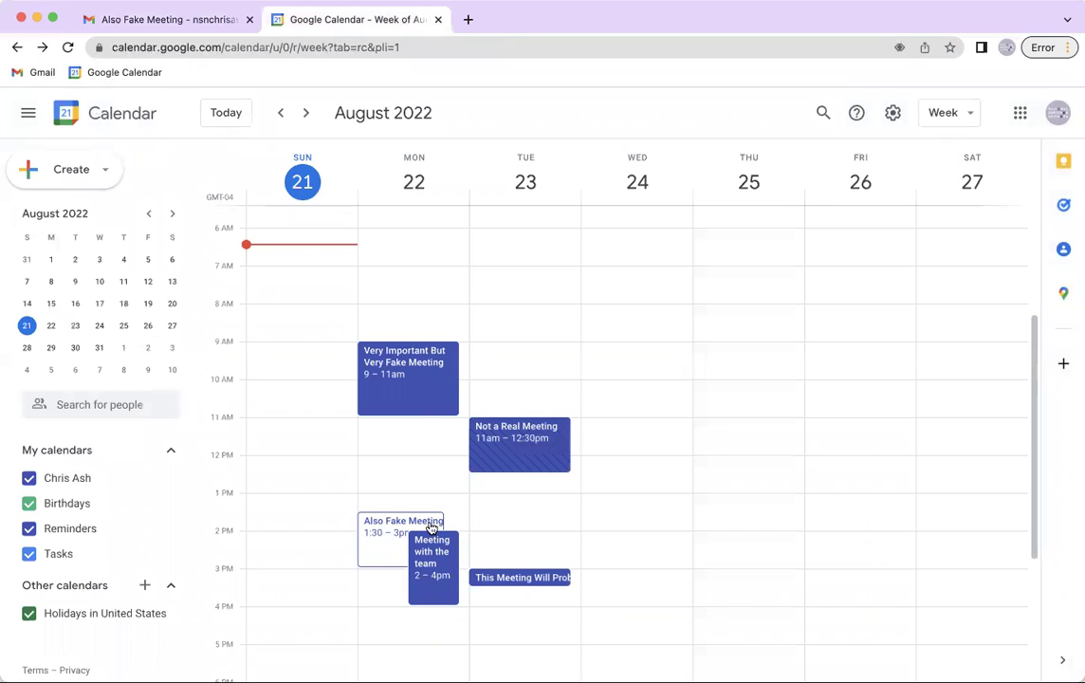
Decline Also Fake Meeting with No and move its conversation to Trash
{"action": "left_click", "coordinate": [167, 23]}
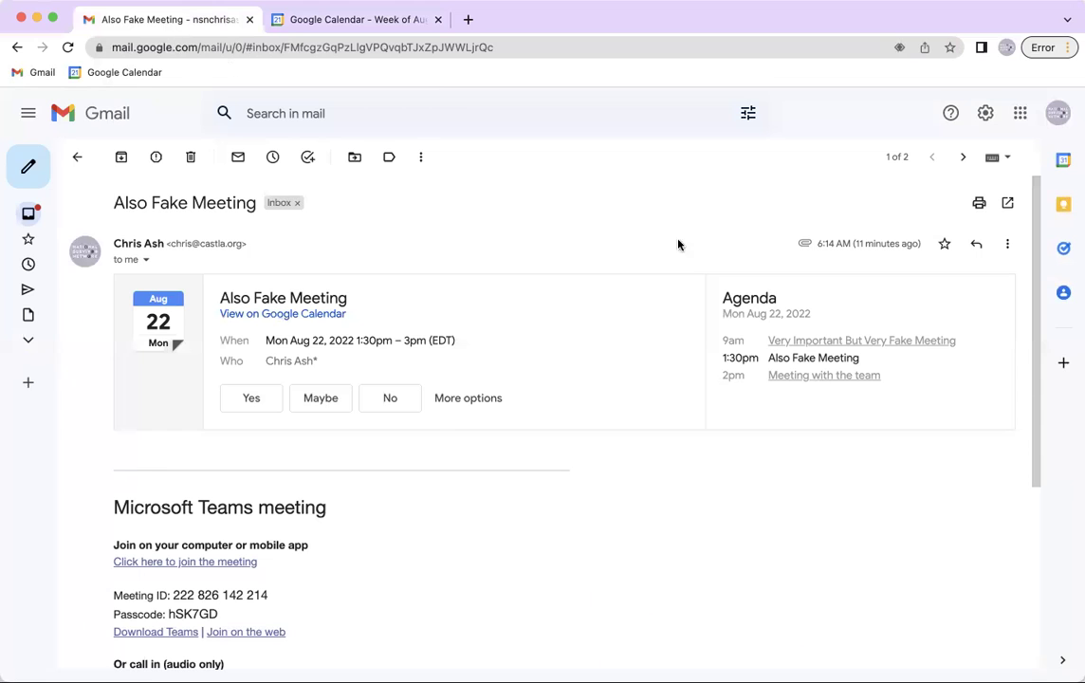
{"action": "left_click", "coordinate": [402, 402]}
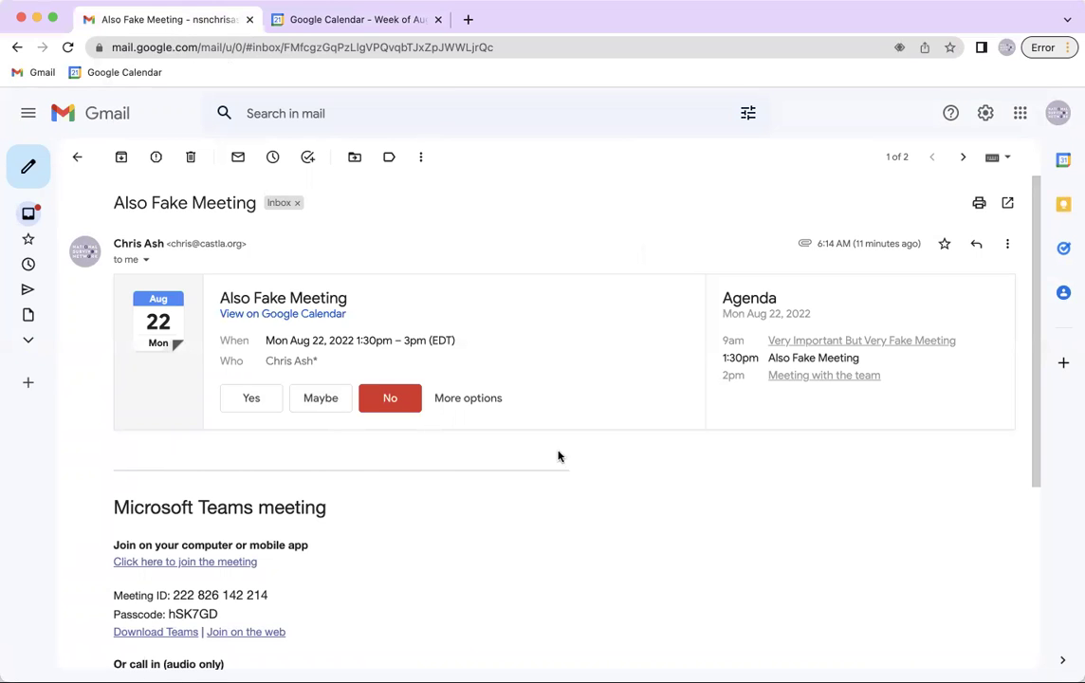
{"action": "left_click", "coordinate": [78, 157]}
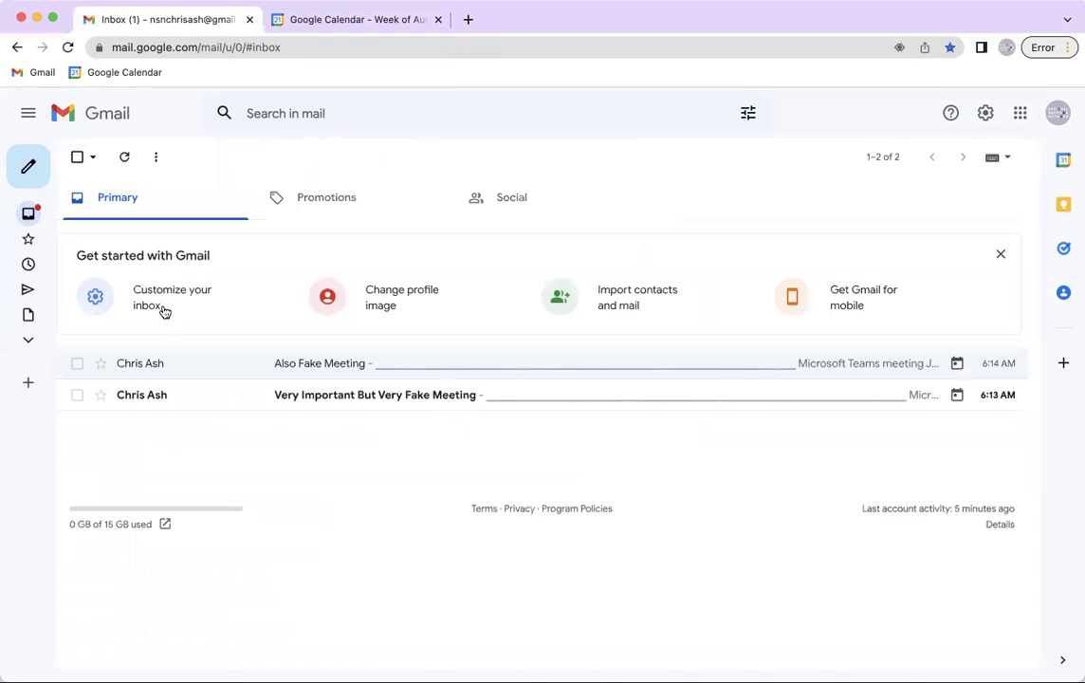
{"action": "left_click", "coordinate": [77, 363]}
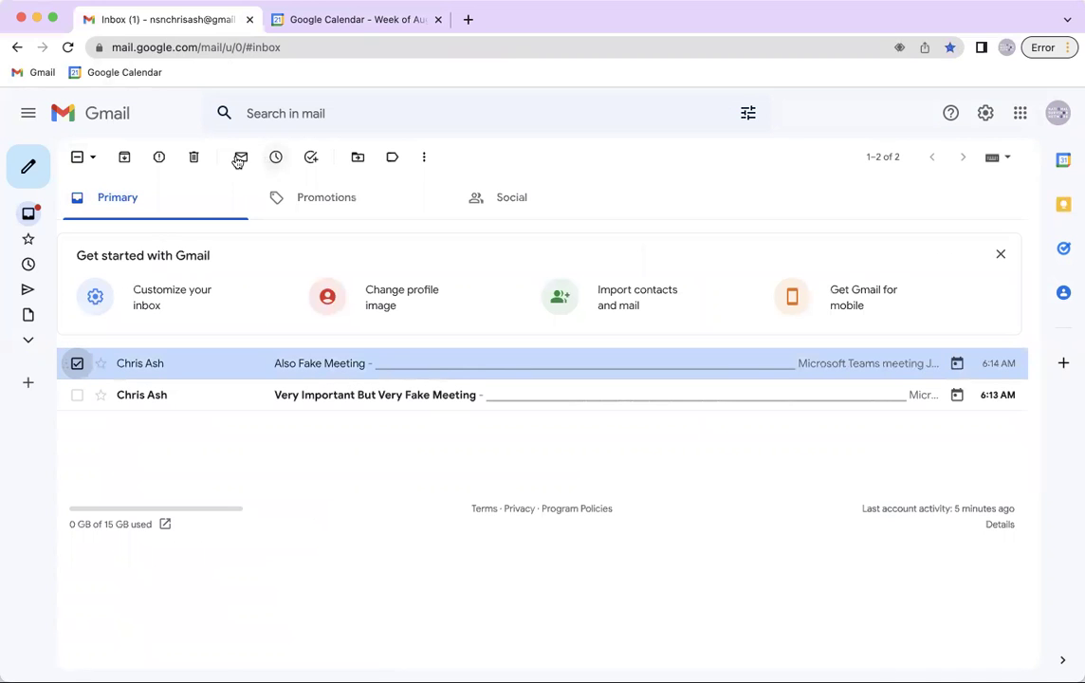
{"action": "left_click", "coordinate": [195, 158]}
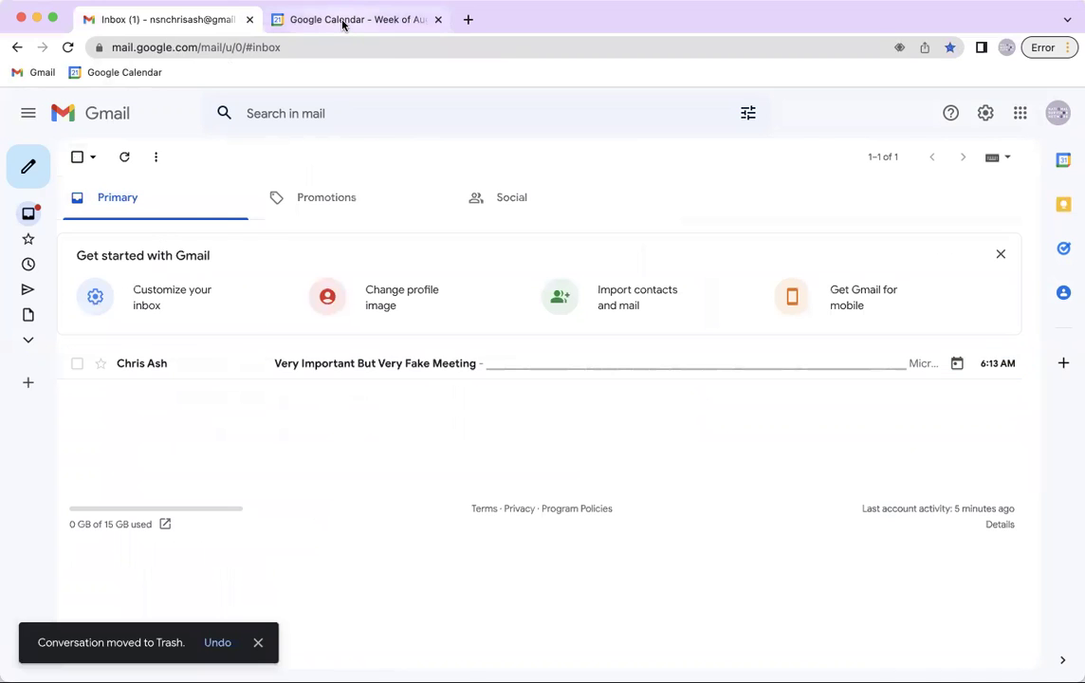
Reload Google Calendar to show Also Fake Meeting declined on Monday, August 22 at 1:30pm
{"action": "left_click", "coordinate": [341, 21]}
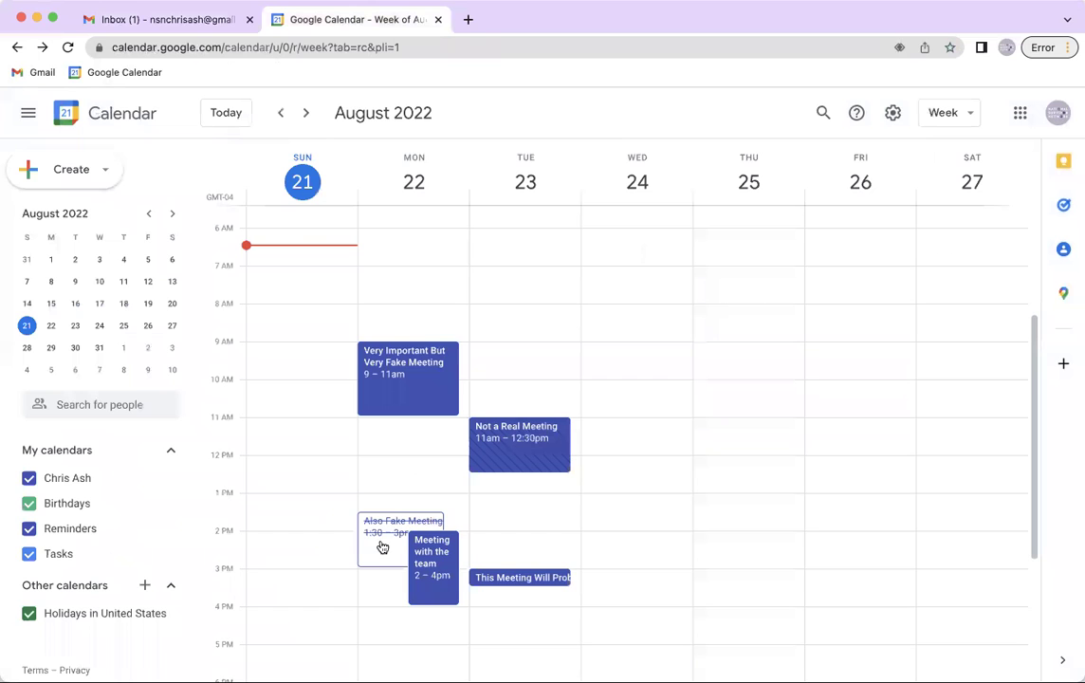
{"action": "left_click", "coordinate": [472, 46]}
{"action": "key", "text": "Return"}
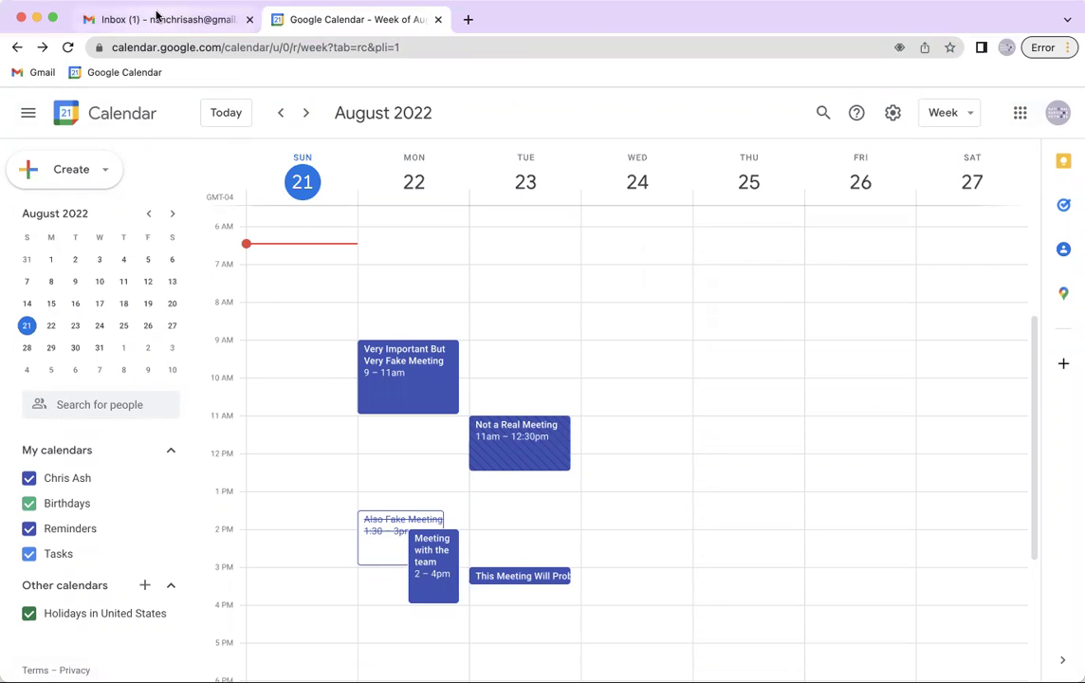
Review the Very Important But Very Fake Meeting email, then move it to Trash
{"action": "left_click", "coordinate": [158, 17]}
{"action": "left_click", "coordinate": [416, 372]}
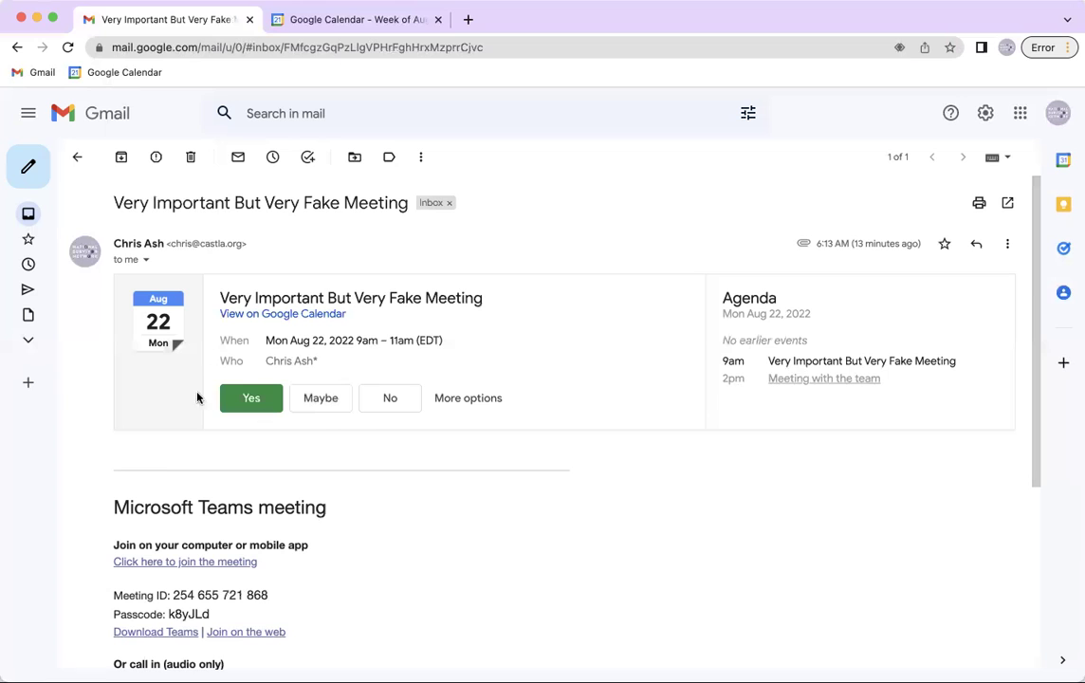
{"action": "left_click", "coordinate": [310, 30]}
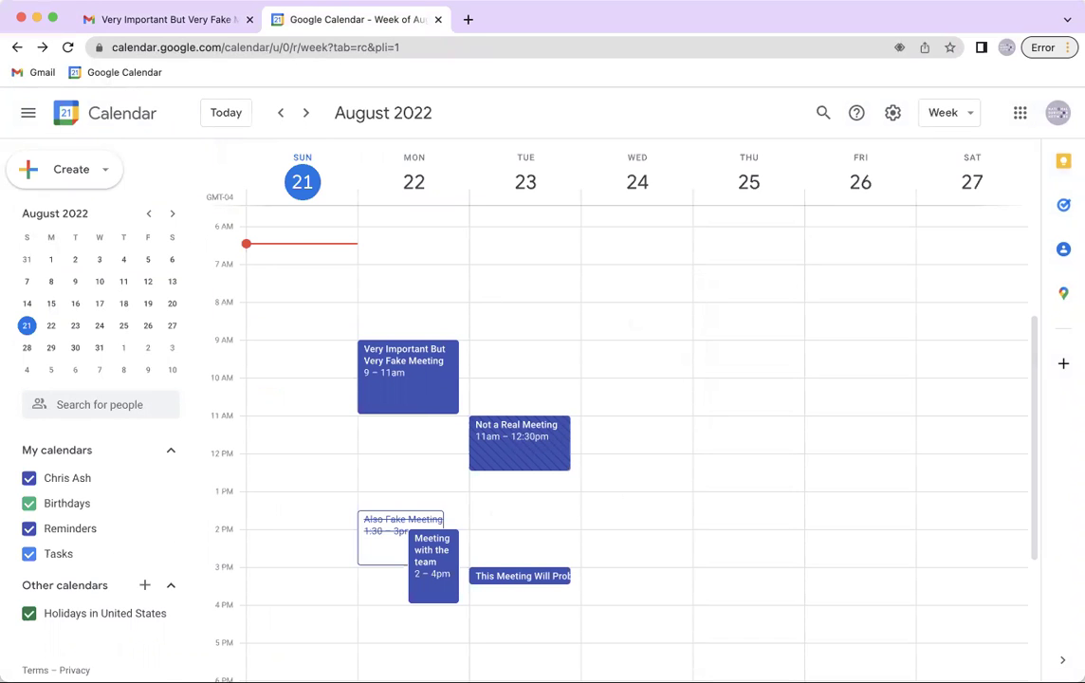
{"action": "left_click", "coordinate": [199, 22]}
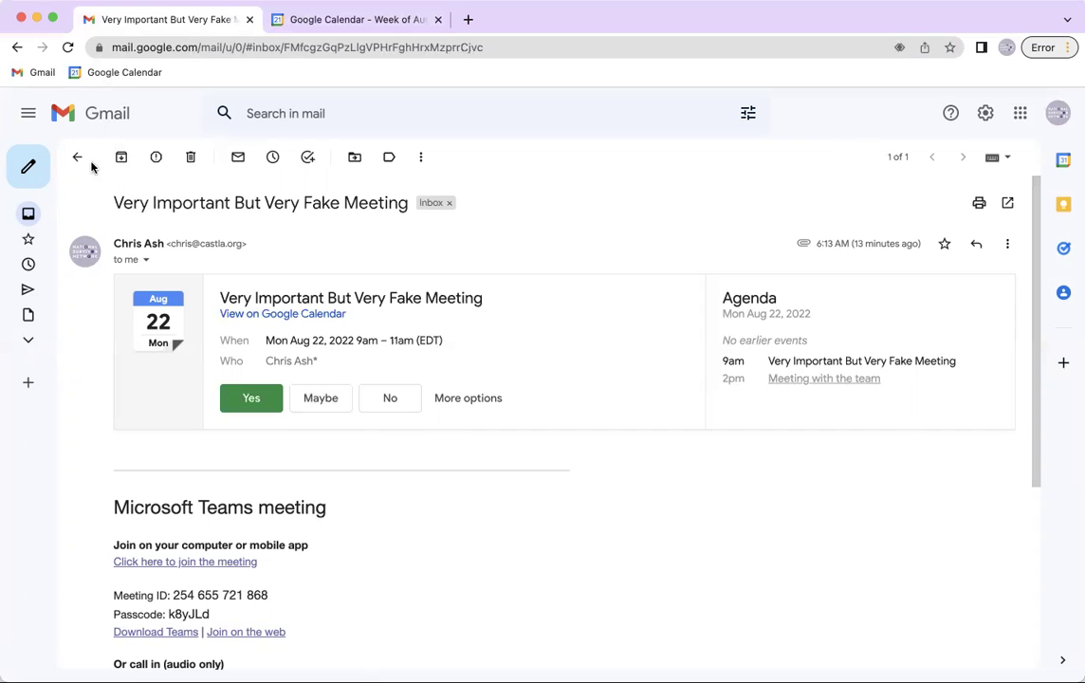
{"action": "left_click", "coordinate": [80, 148]}
{"action": "left_click", "coordinate": [77, 362]}
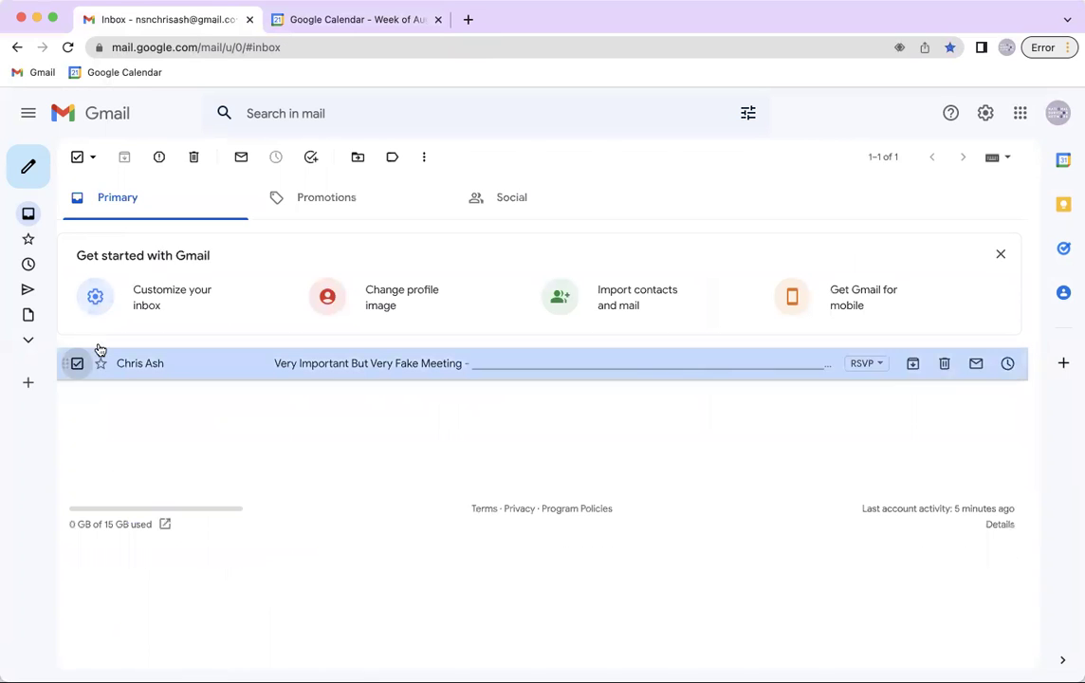
{"action": "left_click", "coordinate": [198, 161]}
{"action": "left_click", "coordinate": [298, 21]}
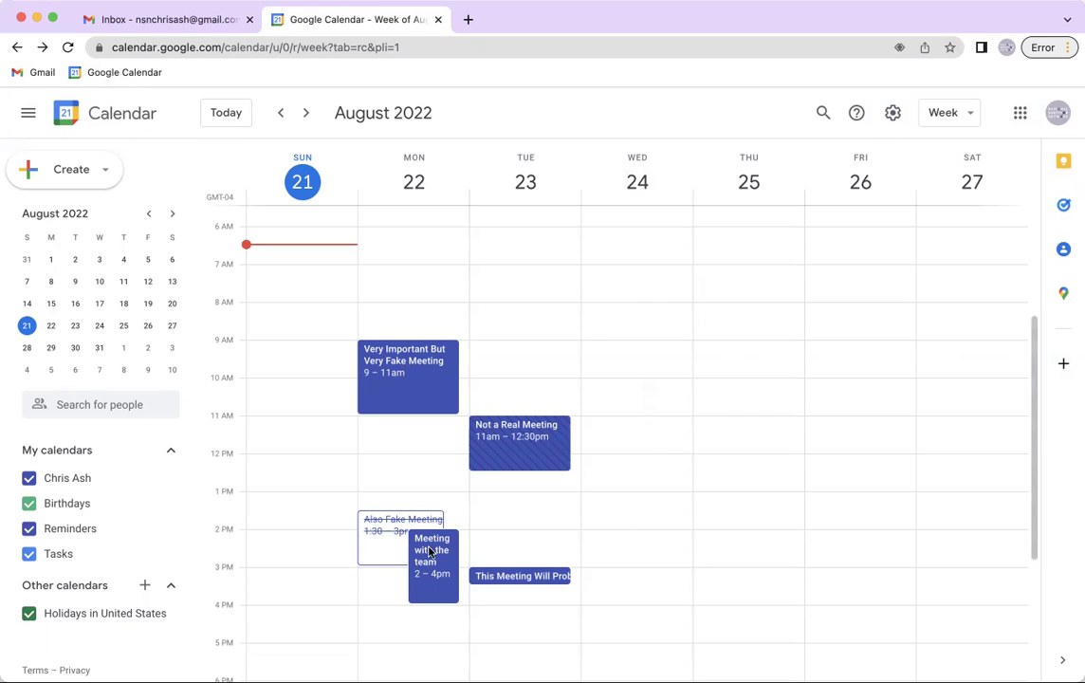
Create a Wed Aug 24 noon event 'Lunch With My Team' located at Vimala's Curryblossom Cafe
{"action": "left_click", "coordinate": [639, 459]}
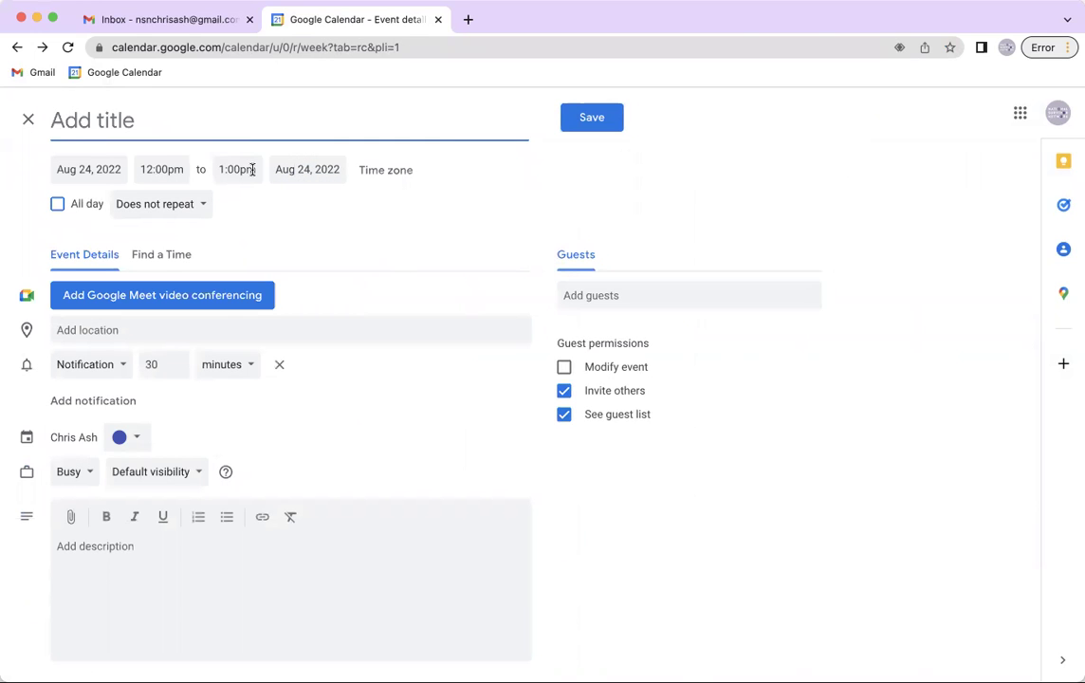
{"action": "type", "text": "L"}
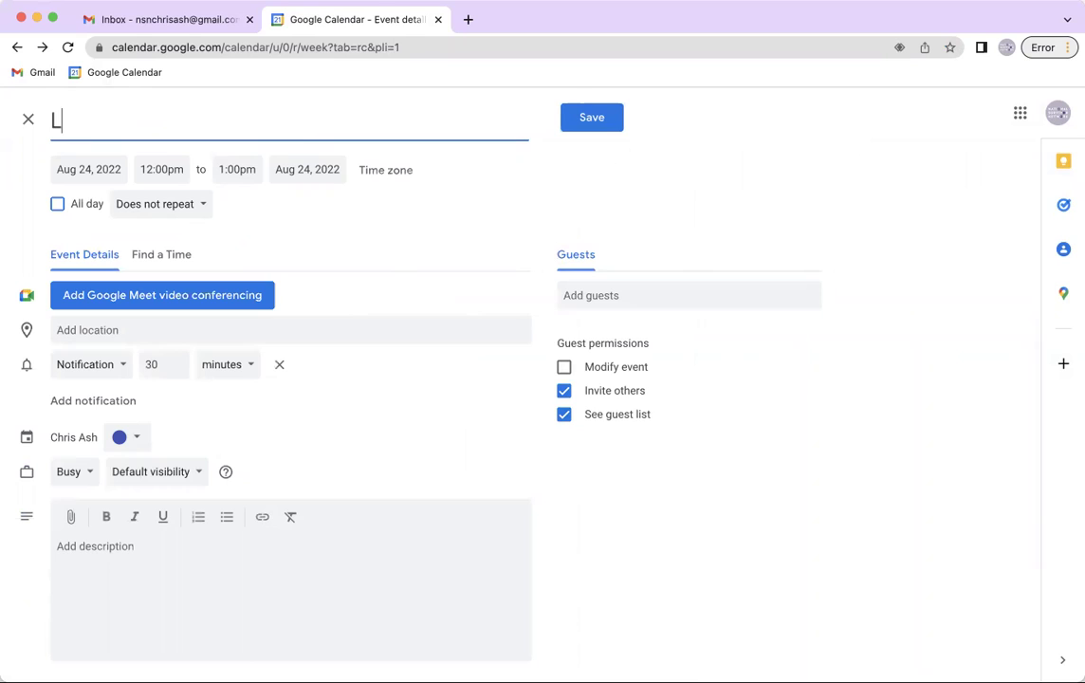
{"action": "type", "text": "unch With My Team"}
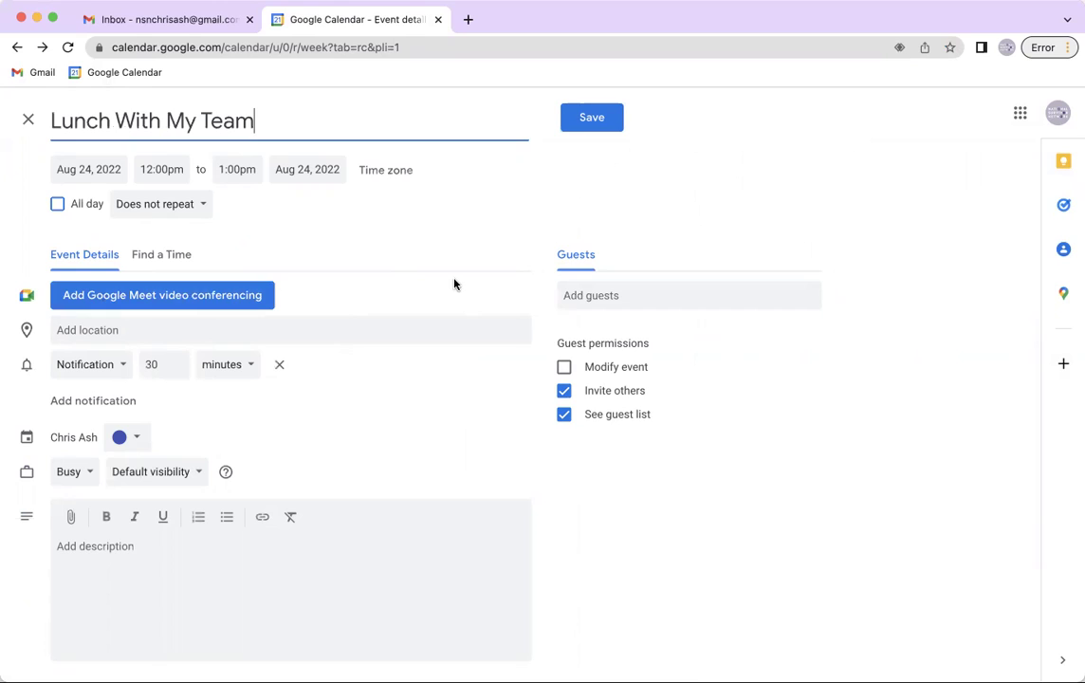
{"action": "left_click", "coordinate": [90, 329]}
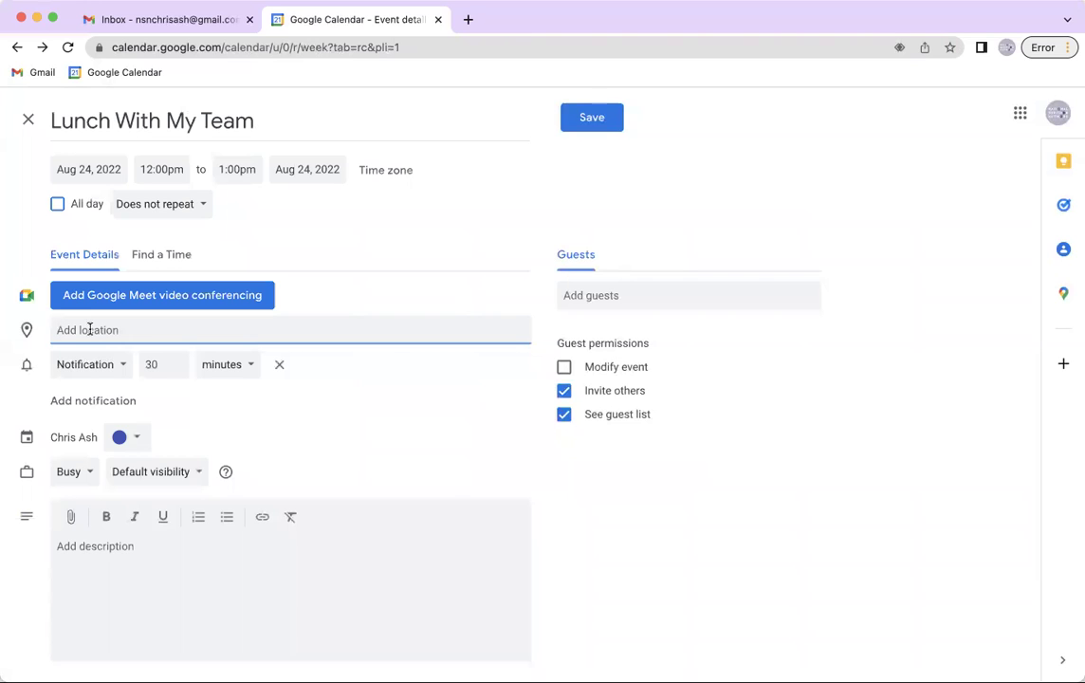
{"action": "type", "text": "Vimala"}
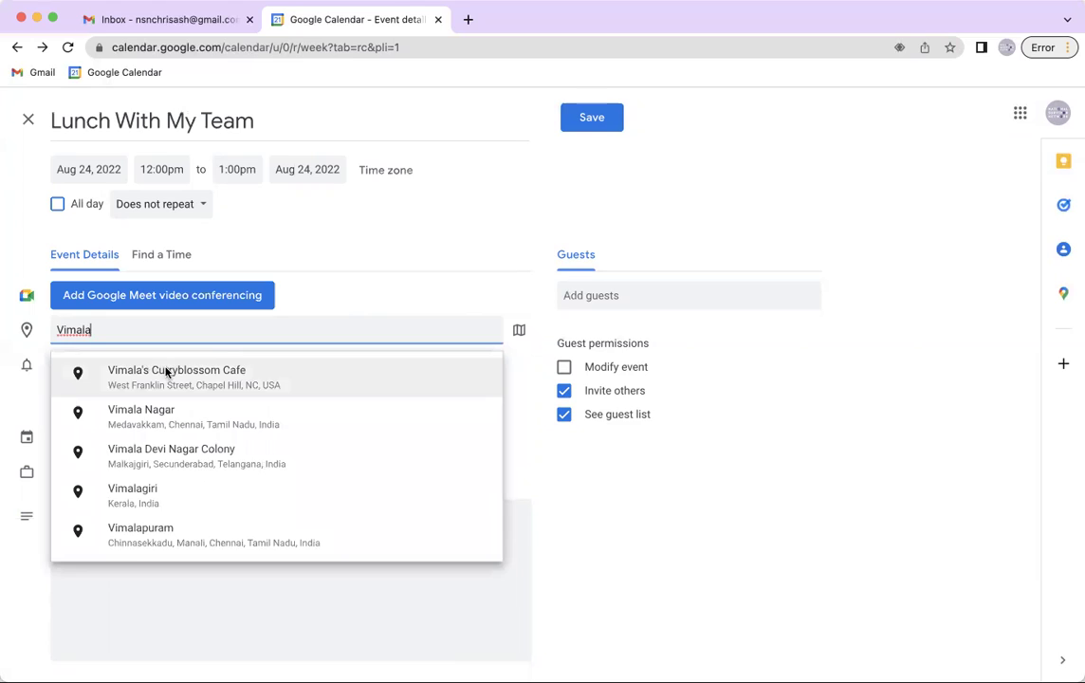
{"action": "left_click", "coordinate": [169, 379]}
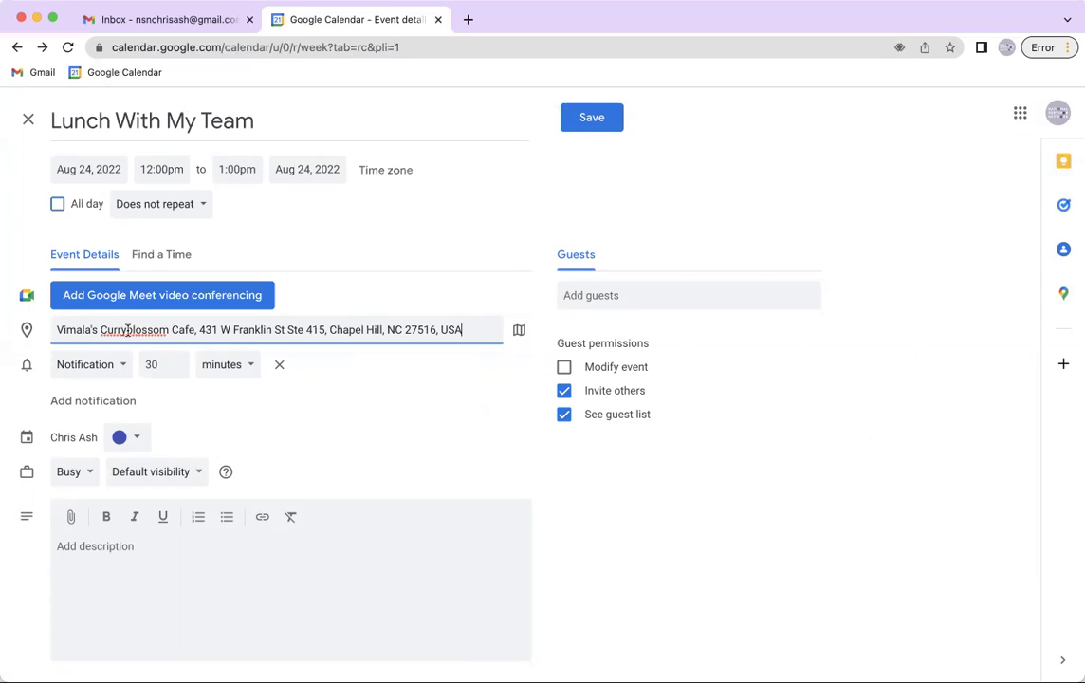
{"action": "left_click", "coordinate": [379, 552]}
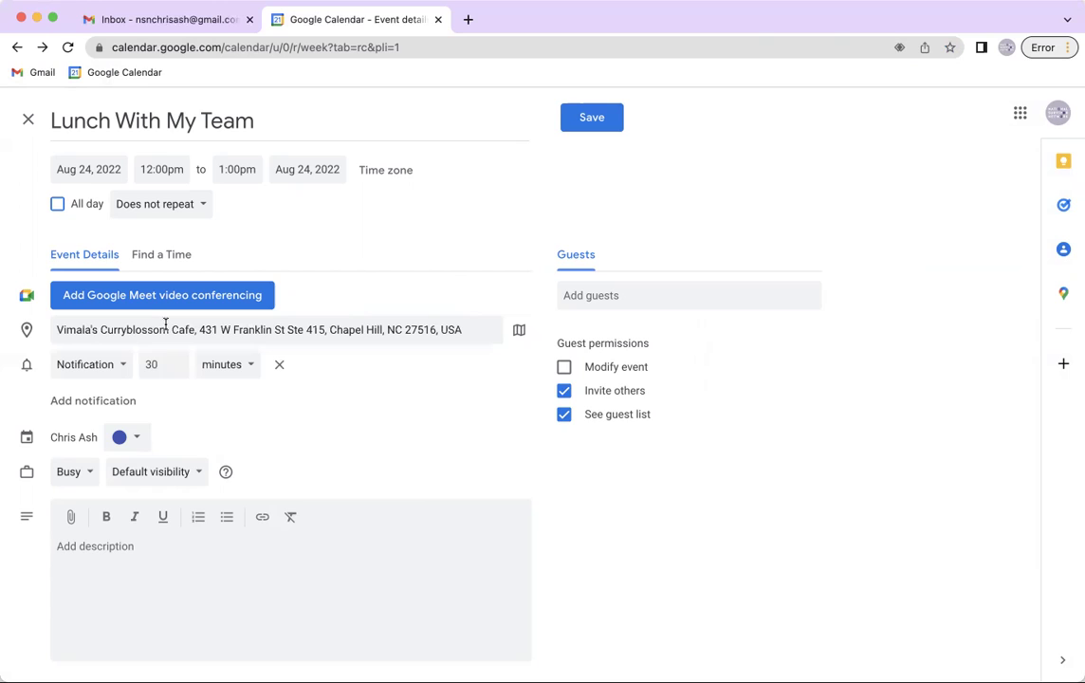
Enter a guest's e-mail and write the description's first two lines about Vimala's and 2-minute project updates
{"action": "left_click", "coordinate": [659, 296]}
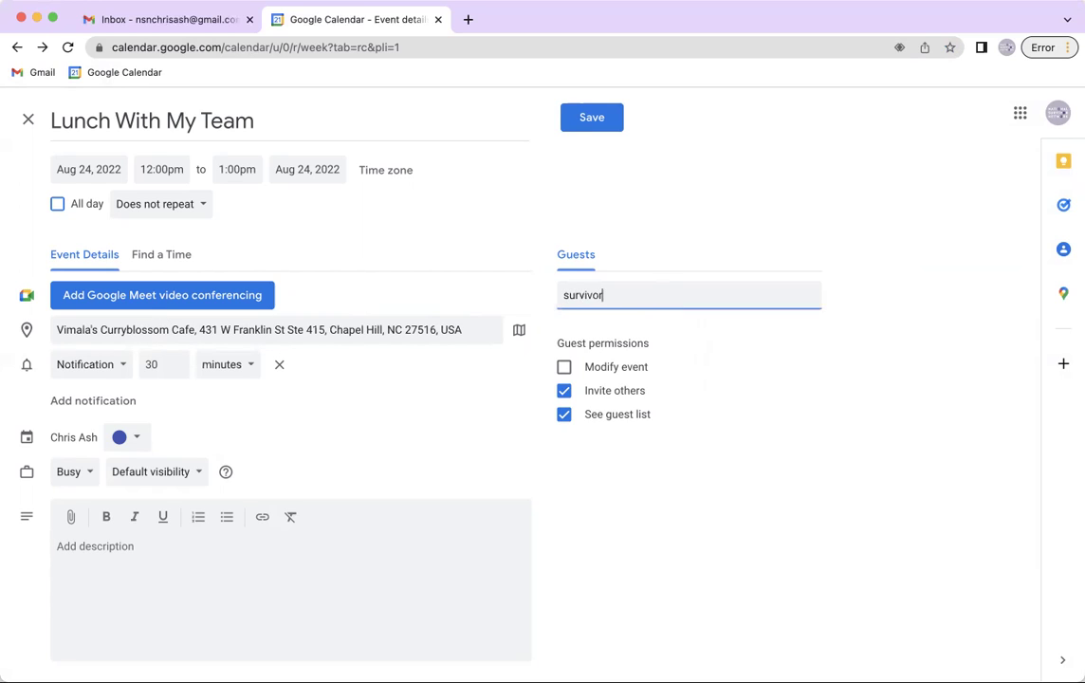
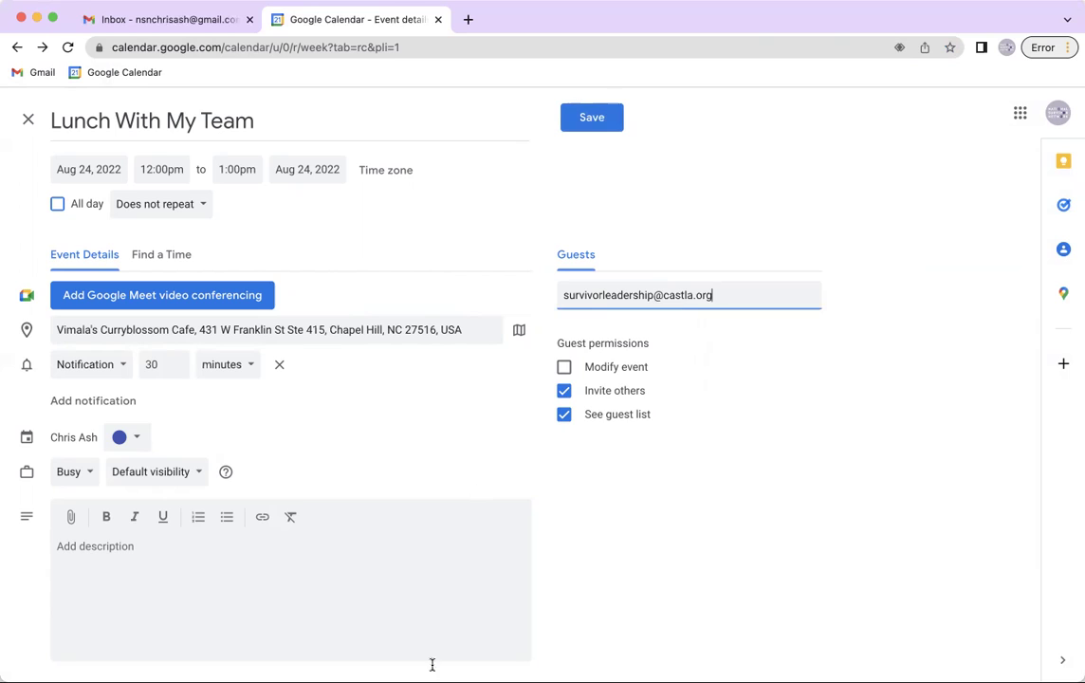
{"action": "left_click", "coordinate": [383, 571]}
{"action": "type", "text": "Loo"}
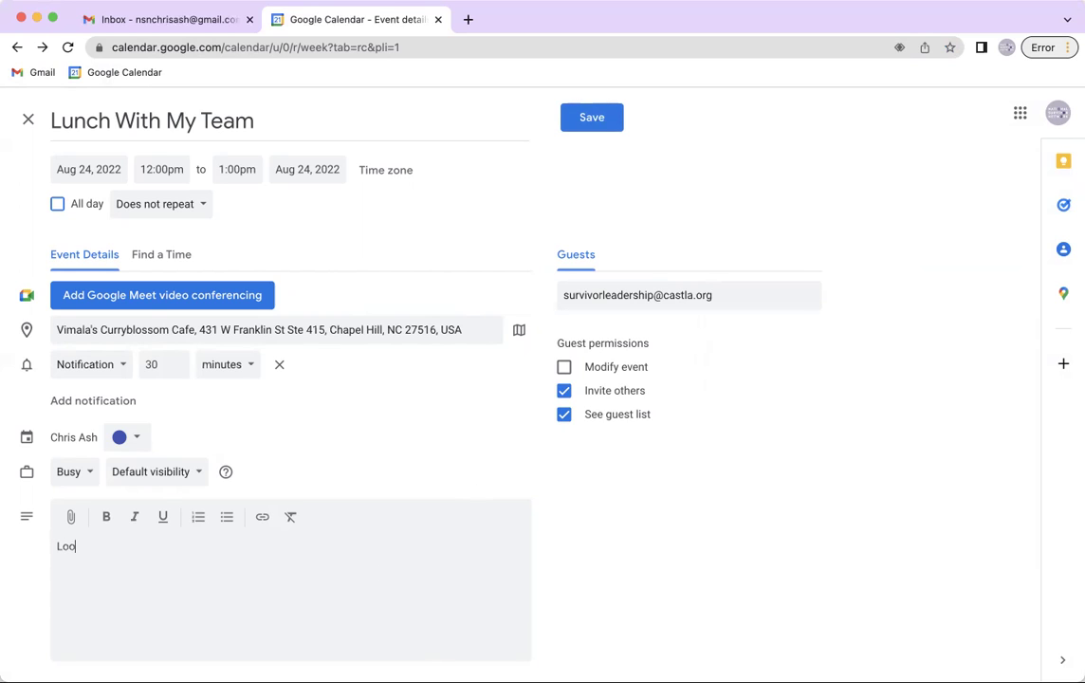
{"action": "type", "text": "king forward to seeing you all"}
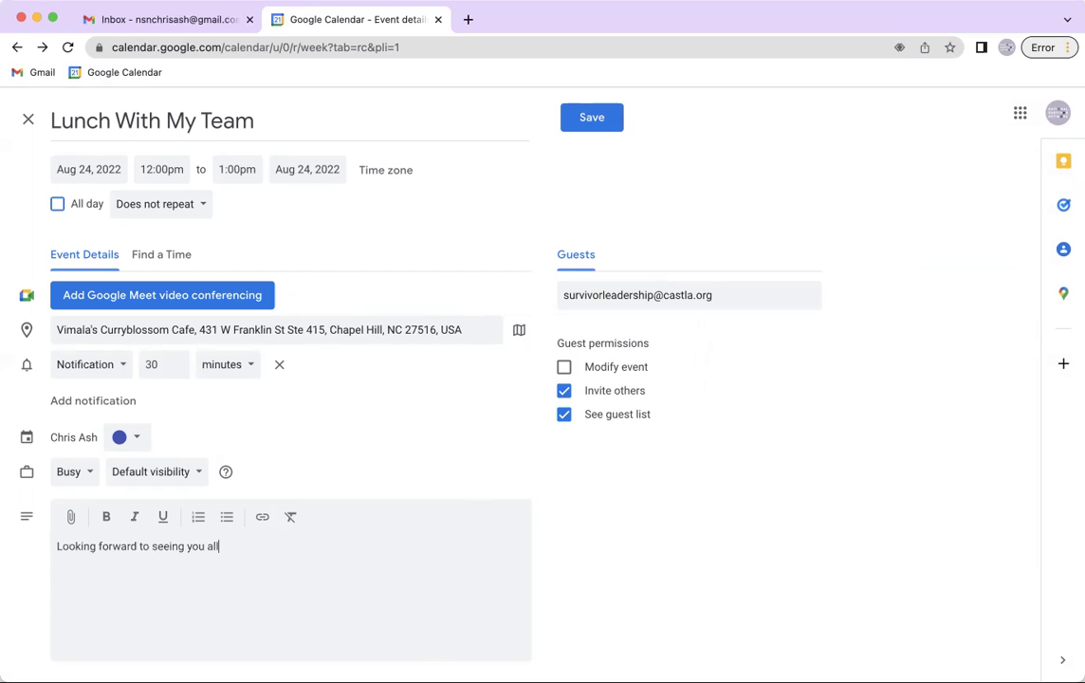
{"action": "type", "text": " at Vimala's on Wednesday."}
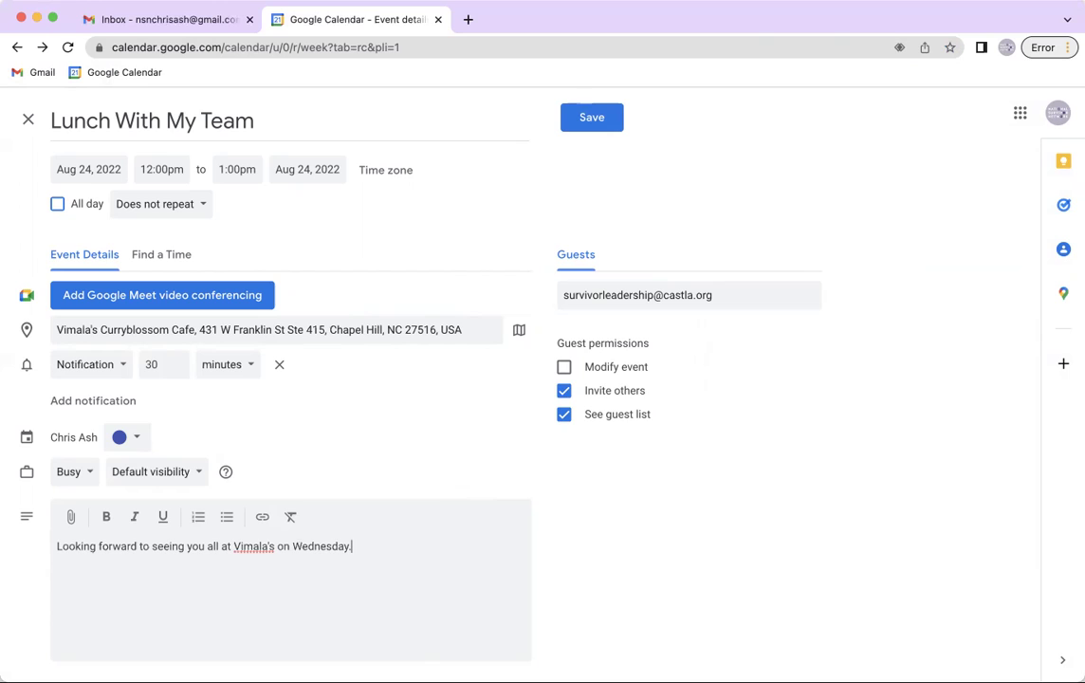
{"action": "key", "text": "Return"}
{"action": "type", "text": "Please bring"}
{"action": "type", "text": " y"}
{"action": "type", "text": "o"}
{"action": "key", "text": "BackSpace"}
{"action": "key", "text": "BackSpace"}
{"action": "key", "text": "BackSpace"}
{"action": "key", "text": "BackSpace"}
{"action": "key", "text": "BackSpace"}
{"action": "key", "text": "BackSpace"}
{"action": "key", "text": "BackSpace"}
{"action": "type", "text": "come prepared "}
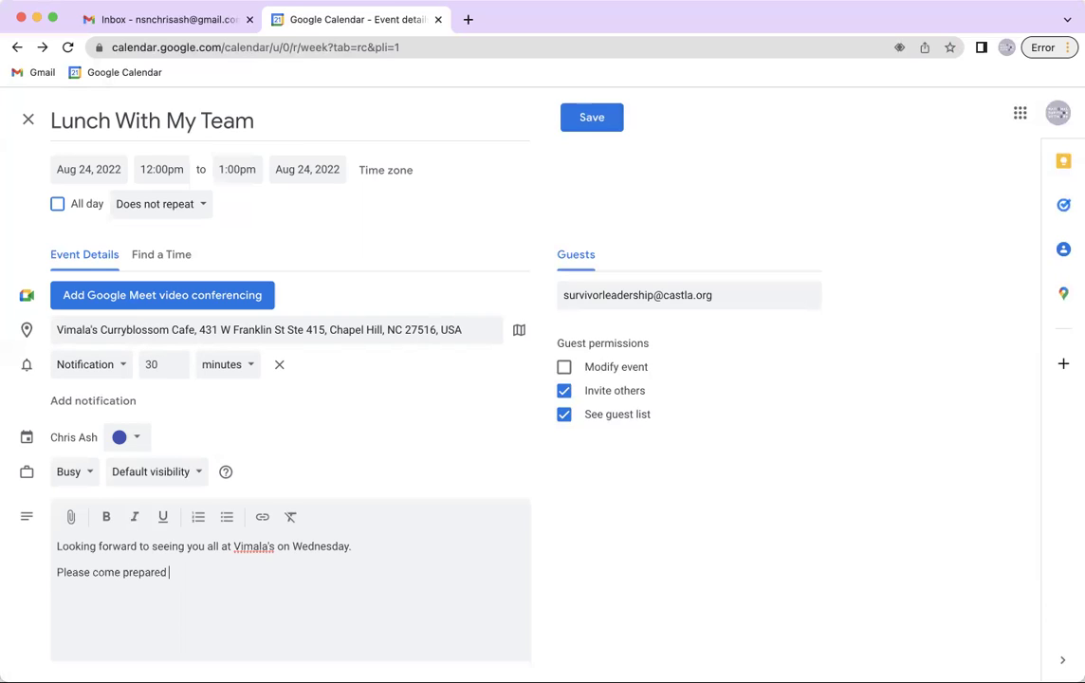
{"action": "type", "text": "to share a 2-minute update on your project after we "}
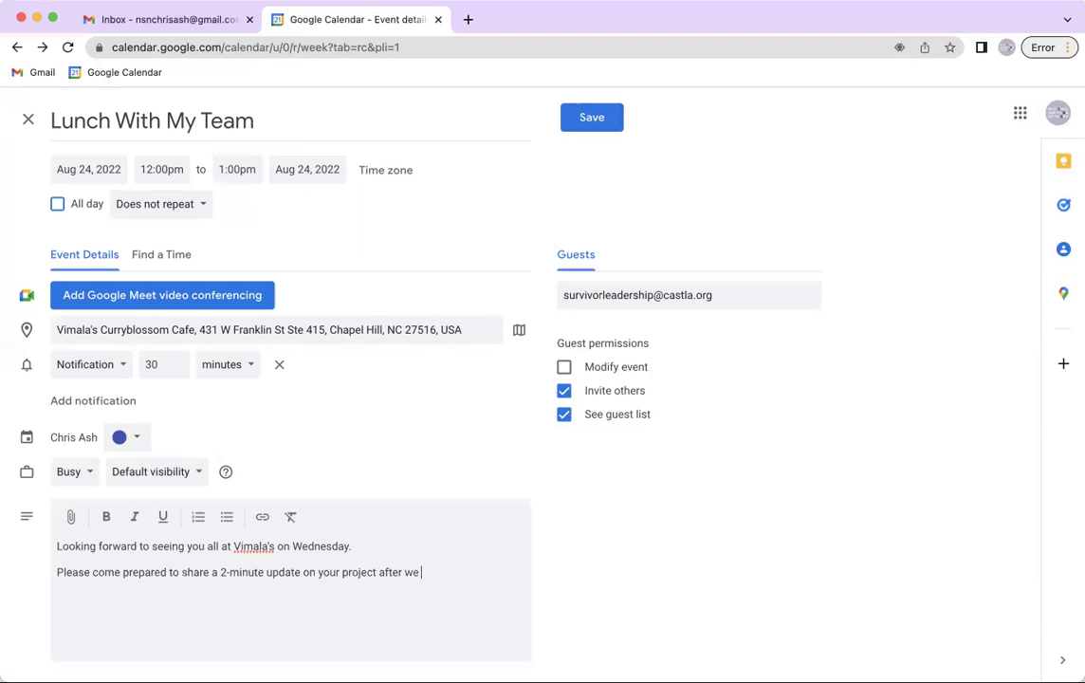
{"action": "type", "text": "eat."}
Add the line 'Parking is limited, consider carpooling or using the parking garage on Main Street'
{"action": "left_click_drag", "start_coordinate": [444, 574], "coordinate": [57, 548]}
{"action": "left_click", "coordinate": [477, 573]}
{"action": "key", "text": "Return"}
{"action": "type", "text": "If you'd like to car"}
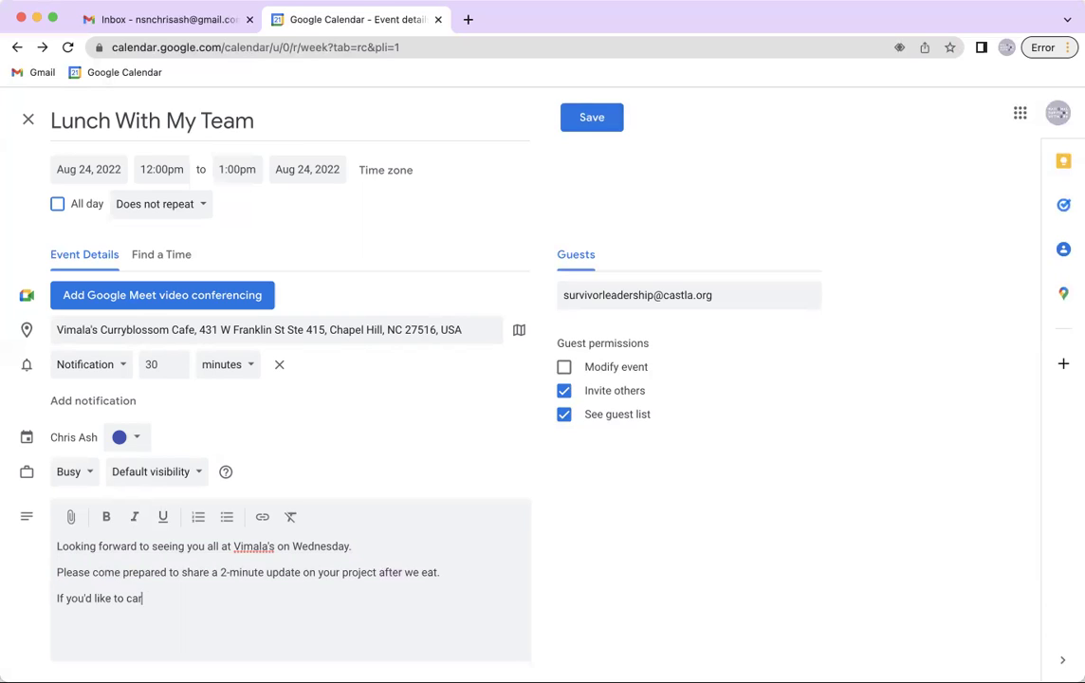
{"action": "key", "text": "BackSpace"}
{"action": "key", "text": "BackSpace"}
{"action": "key", "text": "BackSpace"}
{"action": "key", "text": "BackSpace"}
{"action": "key", "text": "BackSpace"}
{"action": "key", "text": "BackSpace"}
{"action": "key", "text": "BackSpace"}
{"action": "key", "text": "BackSpace"}
{"action": "key", "text": "BackSpace"}
{"action": "key", "text": "BackSpace"}
{"action": "key", "text": "BackSpace"}
{"action": "key", "text": "BackSpace"}
{"action": "key", "text": "BackSpace"}
{"action": "key", "text": "BackSpace"}
{"action": "key", "text": "BackSpace"}
{"action": "key", "text": "BackSpace"}
{"action": "key", "text": "BackSpace"}
{"action": "key", "text": "BackSpace"}
{"action": "type", "text": "Parking is limited, consider carpooling or using the parking garage on Main Street."}
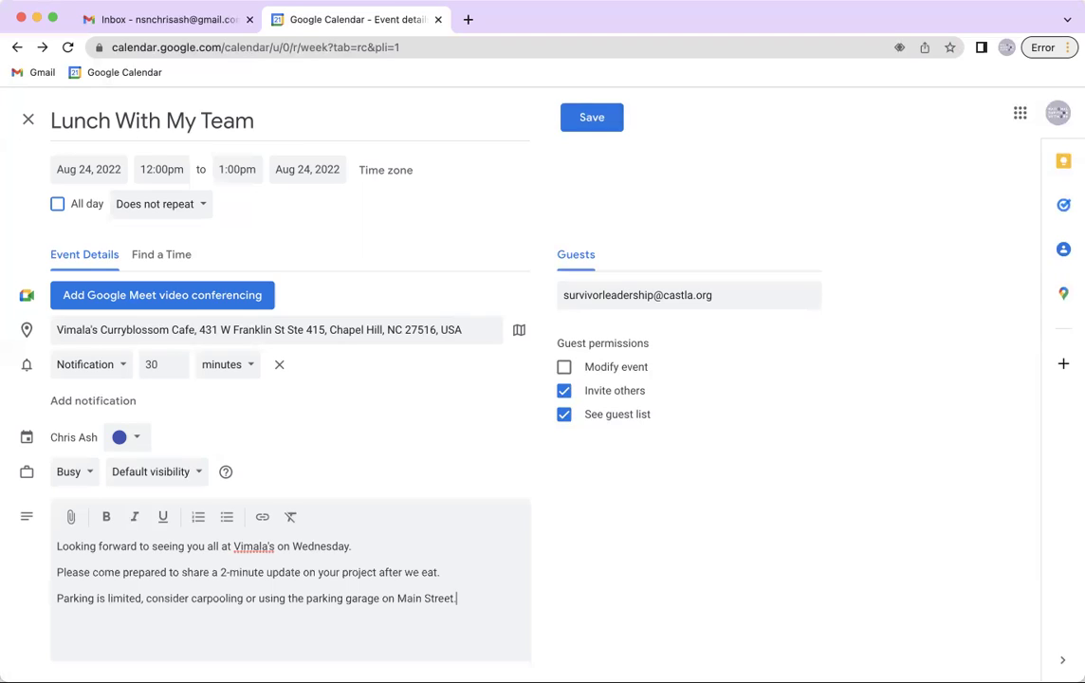
{"action": "left_click", "coordinate": [305, 598]}
{"action": "left_click", "coordinate": [798, 303]}
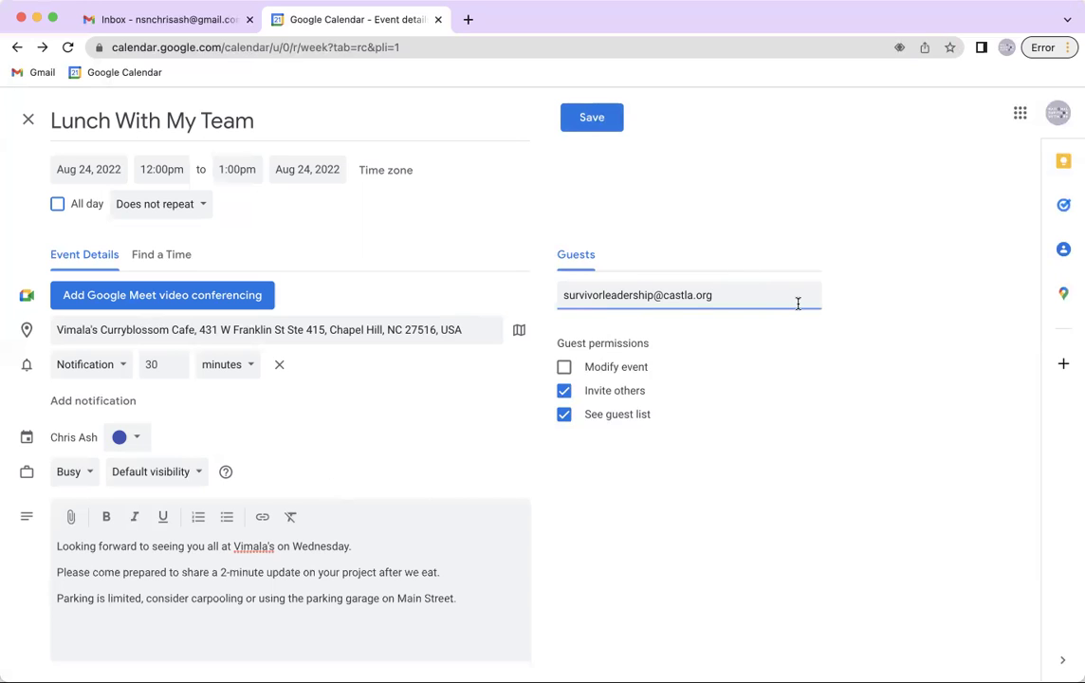
Add the entered guest and remove the Google Meet video conferencing
{"action": "key", "text": "Return"}
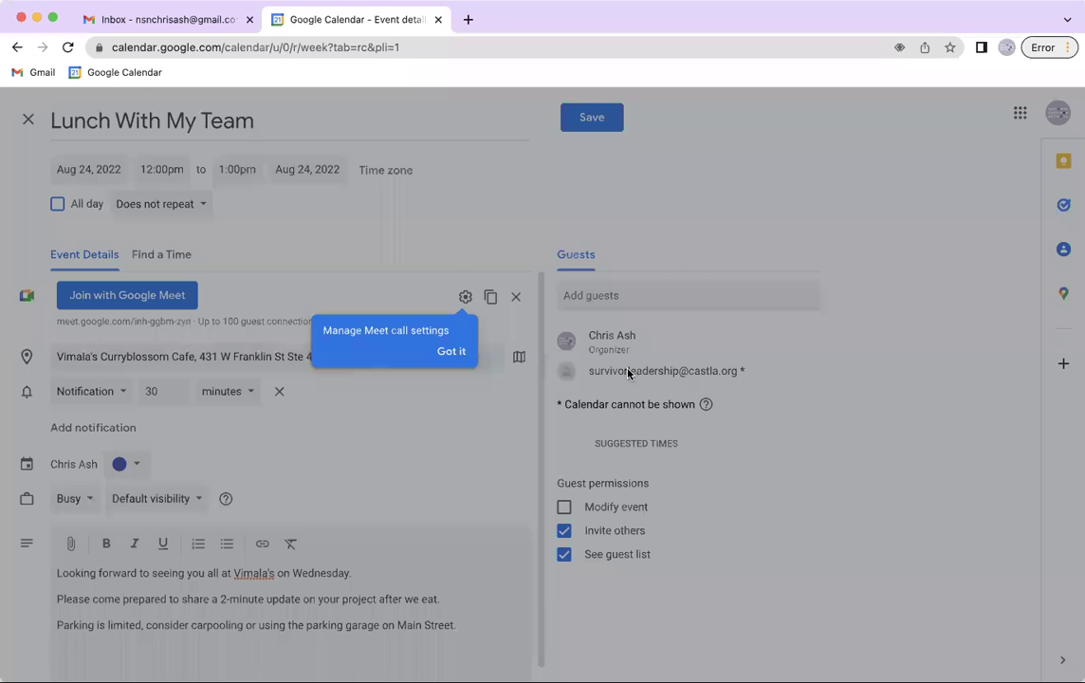
{"action": "left_click", "coordinate": [456, 353]}
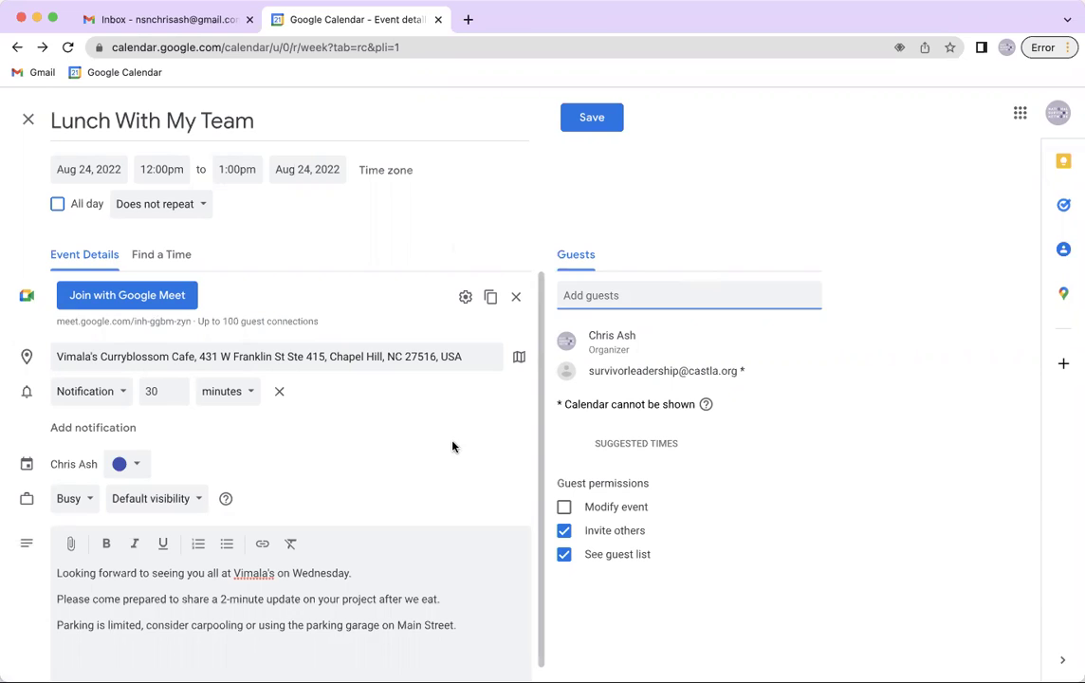
{"action": "left_click", "coordinate": [515, 301]}
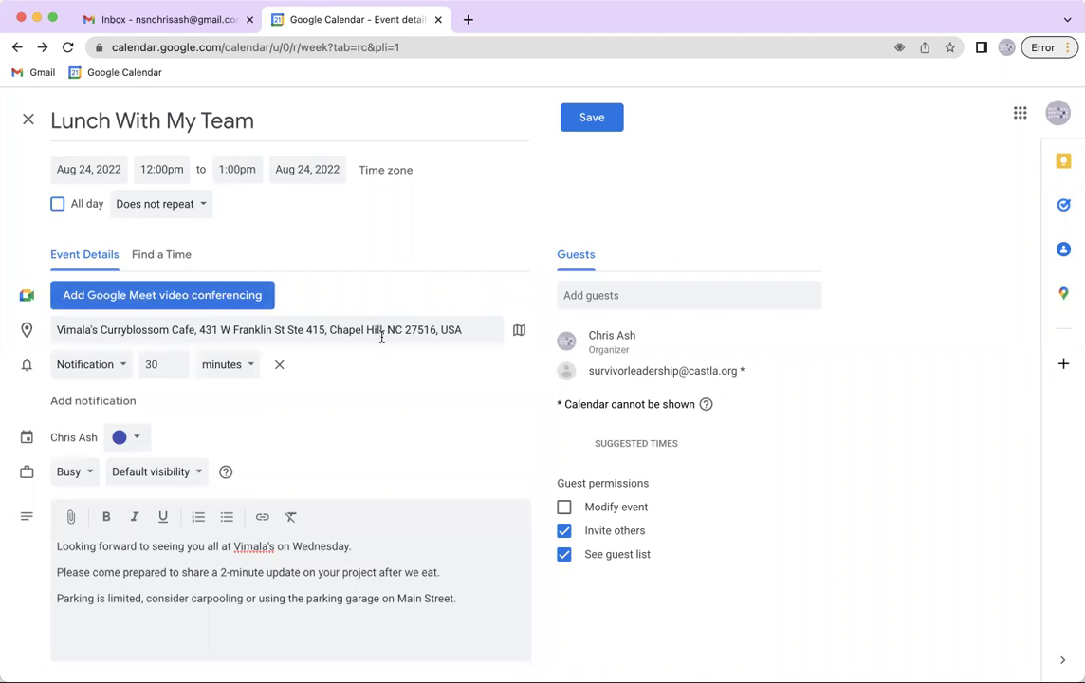
Leave the lunch without a video meeting and uncheck the guests' Invite others permission
{"action": "left_click", "coordinate": [138, 297]}
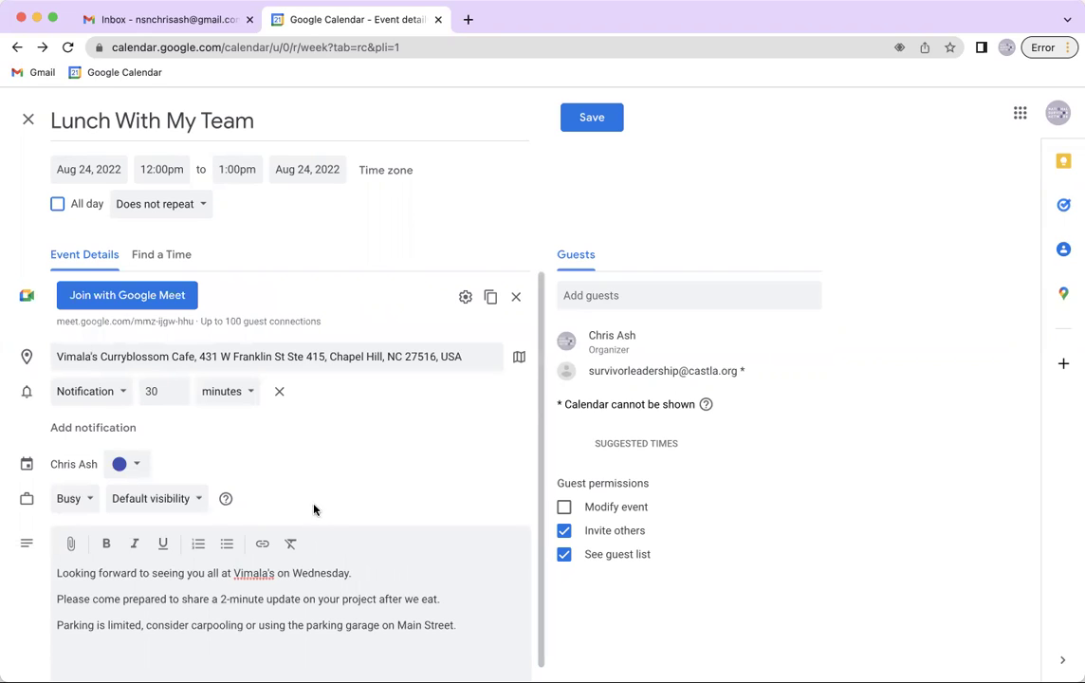
{"action": "left_click", "coordinate": [516, 298]}
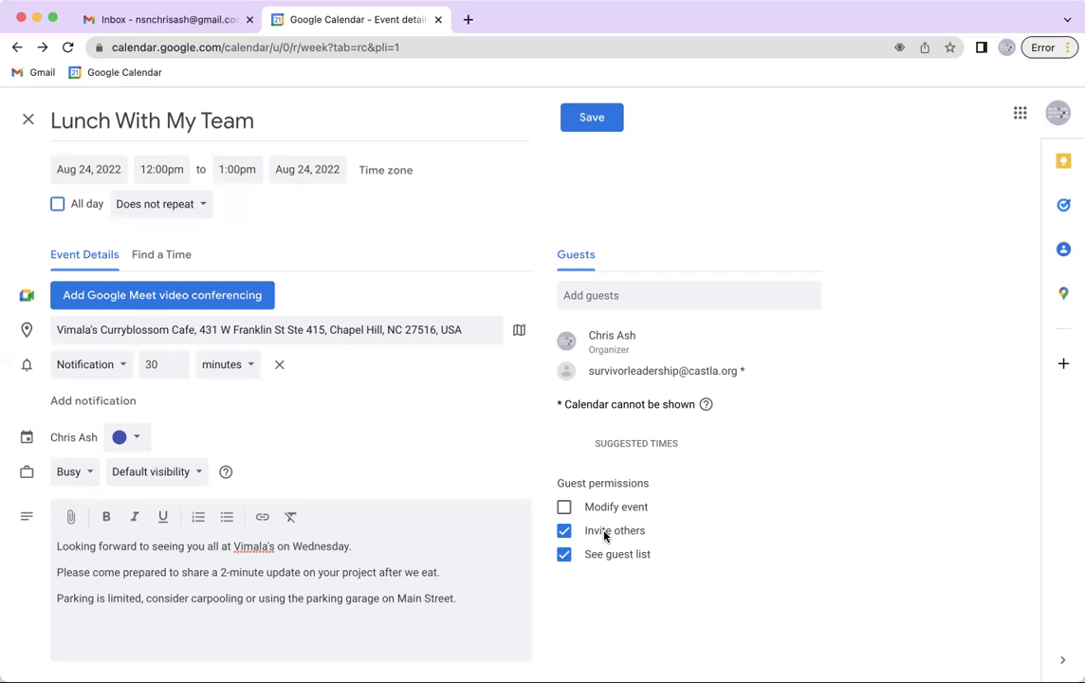
{"action": "left_click", "coordinate": [604, 533]}
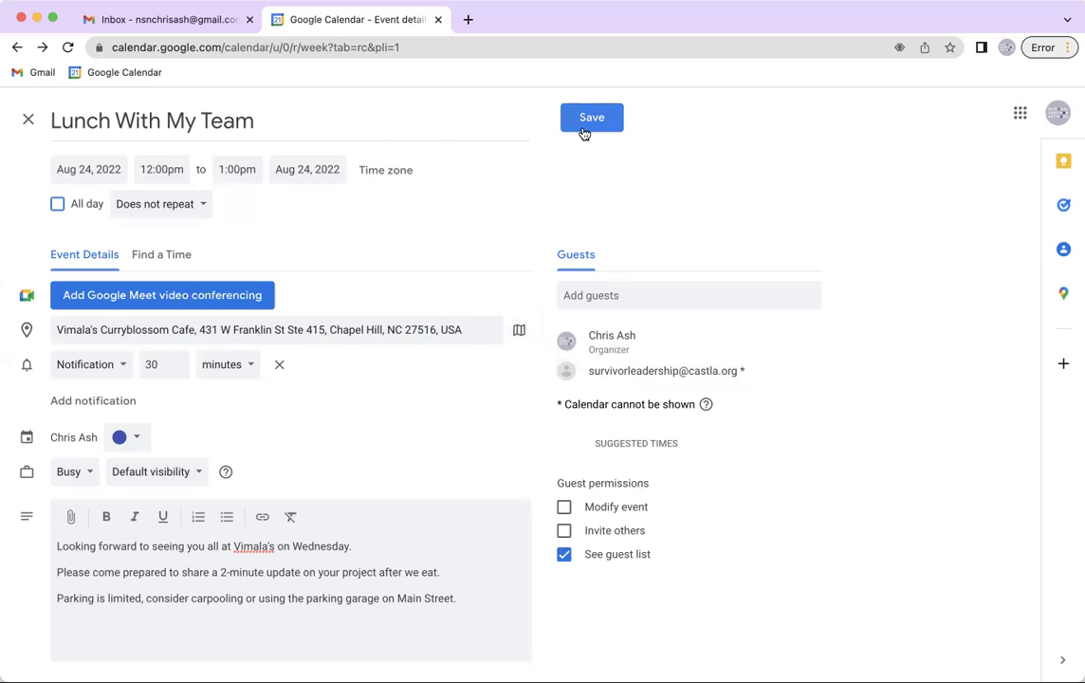
Keep the lunch non-repeating and set its first notification to 60 minutes before
{"action": "left_click", "coordinate": [182, 206]}
{"action": "left_click", "coordinate": [183, 206]}
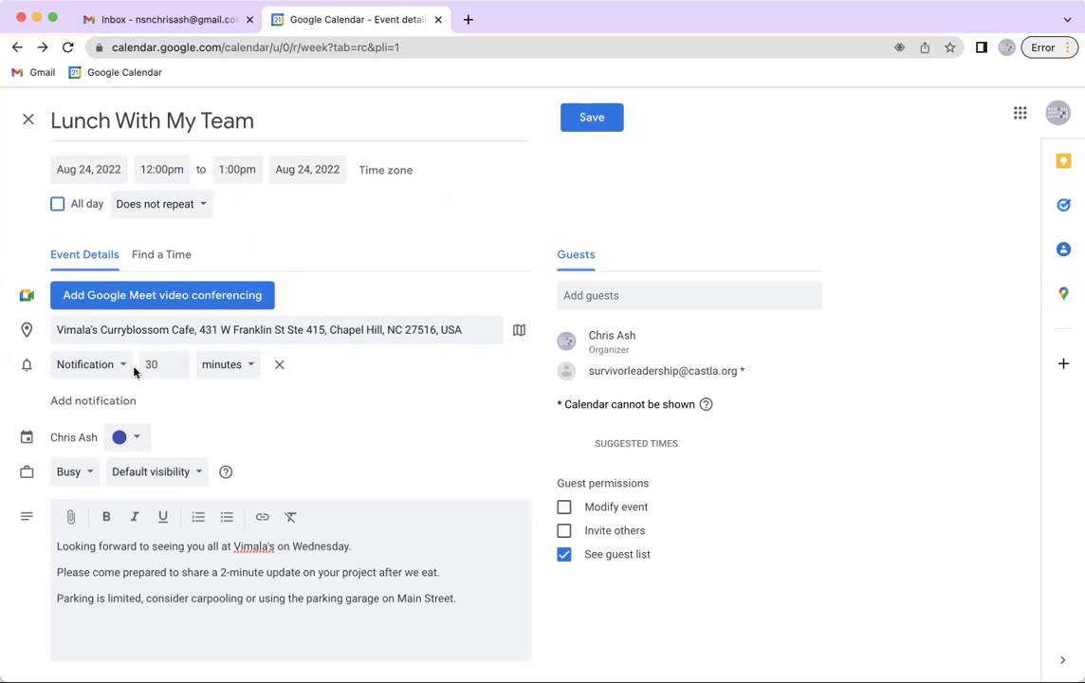
{"action": "double_click", "coordinate": [149, 365]}
{"action": "type", "text": "30"}
{"action": "left_click", "coordinate": [178, 361]}
{"action": "left_click", "coordinate": [177, 361]}
{"action": "left_click", "coordinate": [179, 361]}
{"action": "left_click", "coordinate": [178, 361]}
{"action": "left_click", "coordinate": [178, 360]}
{"action": "left_click", "coordinate": [179, 361]}
{"action": "left_click", "coordinate": [178, 360]}
{"action": "left_click", "coordinate": [178, 360]}
{"action": "left_click", "coordinate": [179, 361]}
{"action": "left_click", "coordinate": [178, 360]}
{"action": "left_click", "coordinate": [179, 361]}
{"action": "left_click", "coordinate": [179, 360]}
{"action": "left_click", "coordinate": [178, 361]}
{"action": "left_click", "coordinate": [178, 360]}
{"action": "left_click", "coordinate": [178, 361]}
Add a second notification set to 1 day before
{"action": "left_click", "coordinate": [94, 406]}
{"action": "left_click", "coordinate": [161, 404]}
{"action": "left_click", "coordinate": [248, 404]}
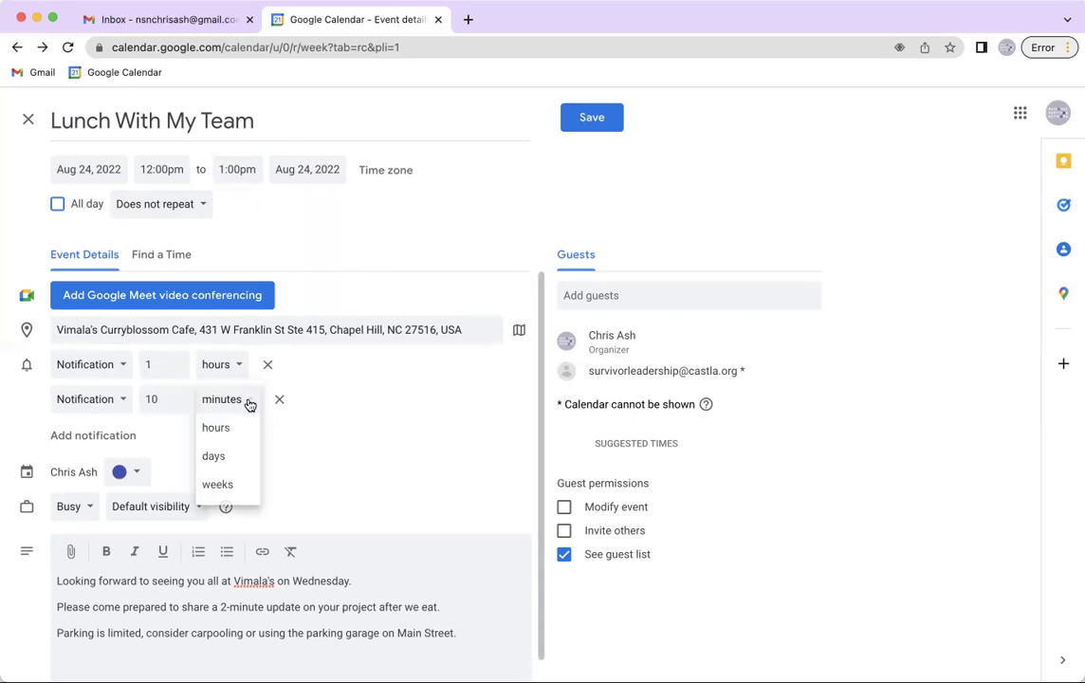
{"action": "left_click", "coordinate": [225, 443]}
{"action": "left_click", "coordinate": [178, 395]}
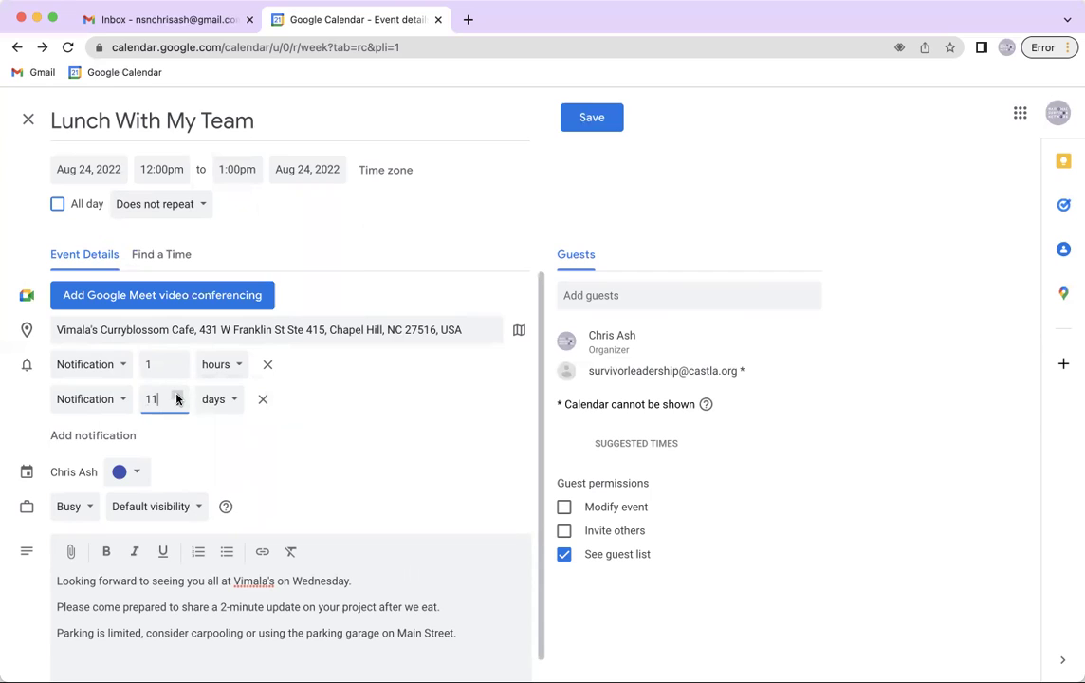
{"action": "left_click", "coordinate": [175, 404]}
{"action": "left_click", "coordinate": [366, 421]}
Save Lunch With My Team on Wednesday Aug 24, send guest invitations, and view its details
{"action": "left_click", "coordinate": [601, 124]}
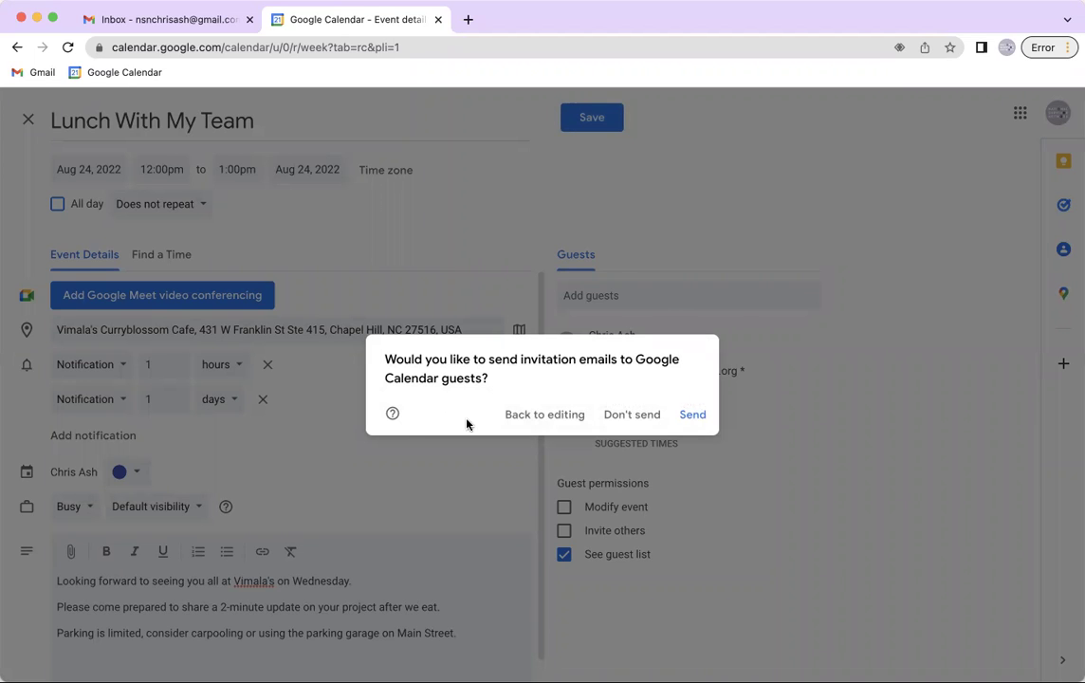
{"action": "left_click", "coordinate": [693, 415]}
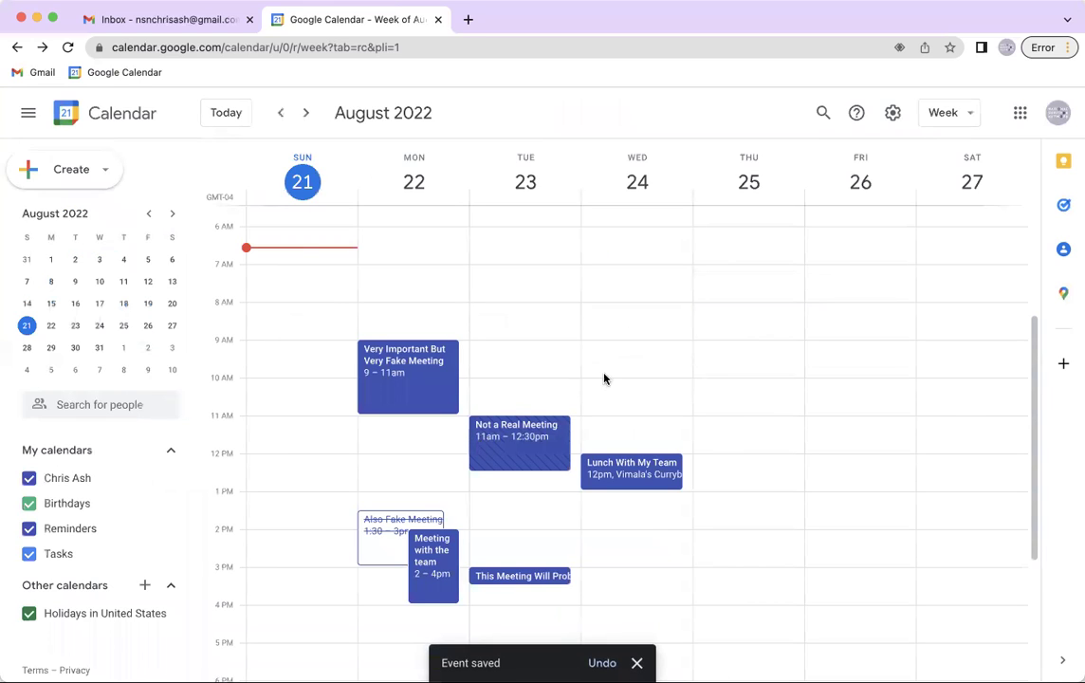
{"action": "left_click", "coordinate": [655, 484]}
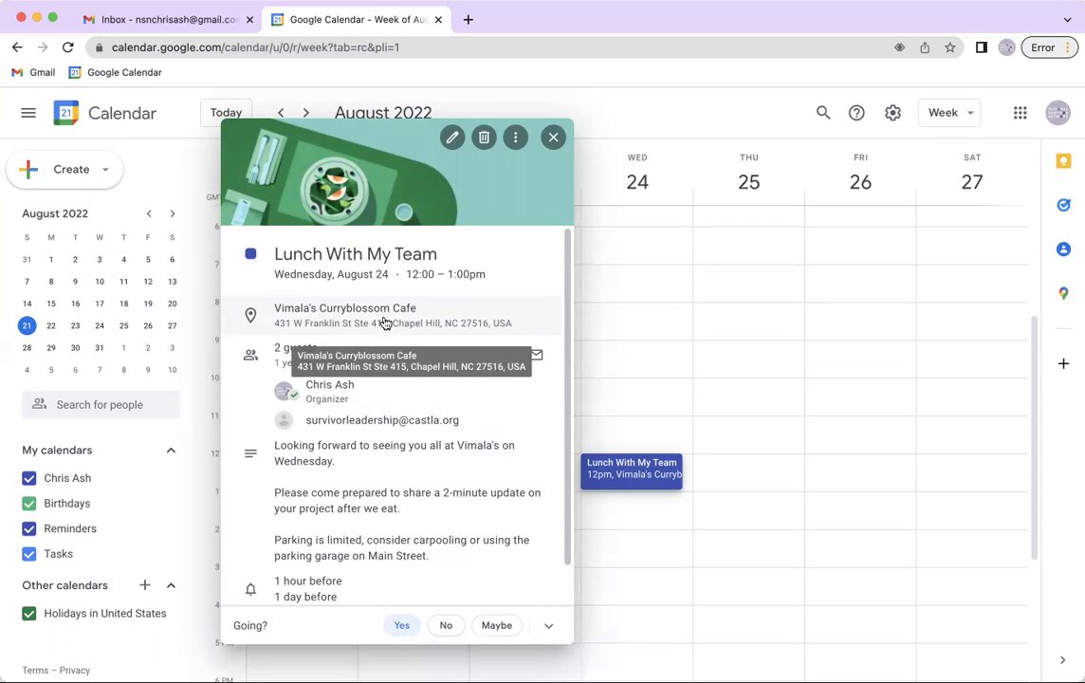
View the lunch location, Vimala's Curryblossom Cafe, on the map, then close the map and event details
{"action": "left_click", "coordinate": [327, 324]}
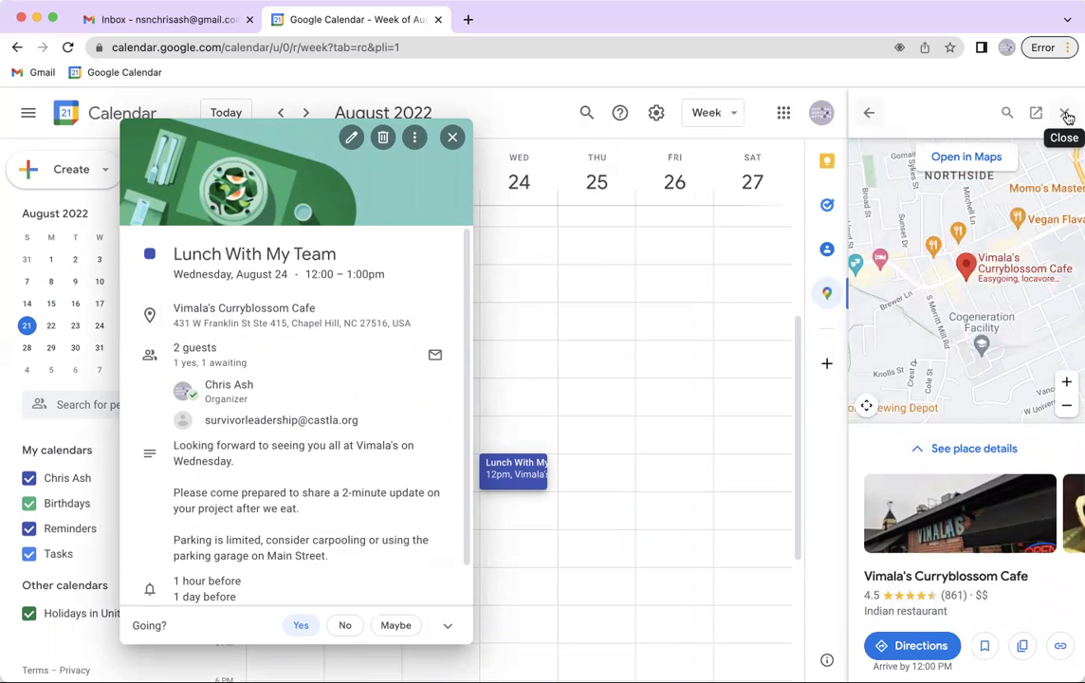
{"action": "left_click", "coordinate": [1065, 114]}
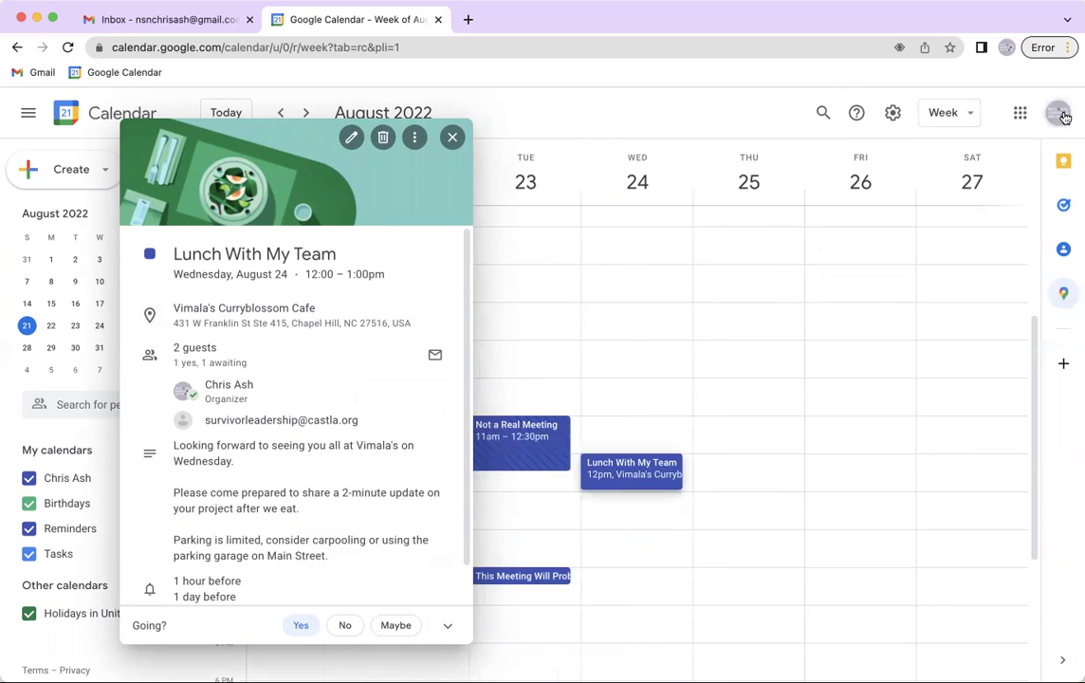
{"action": "left_click", "coordinate": [450, 138]}
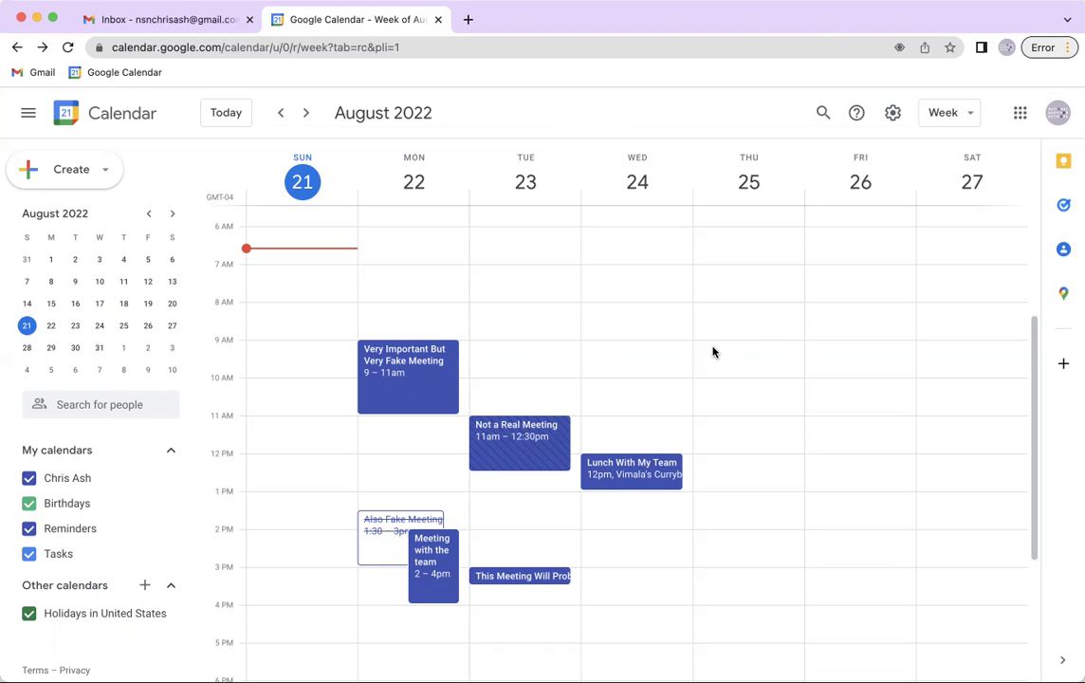
Draft 'Info Session for Fall Learning Cohort' on Thursday Aug 25, 9:00–10:30am
{"action": "left_click", "coordinate": [713, 350]}
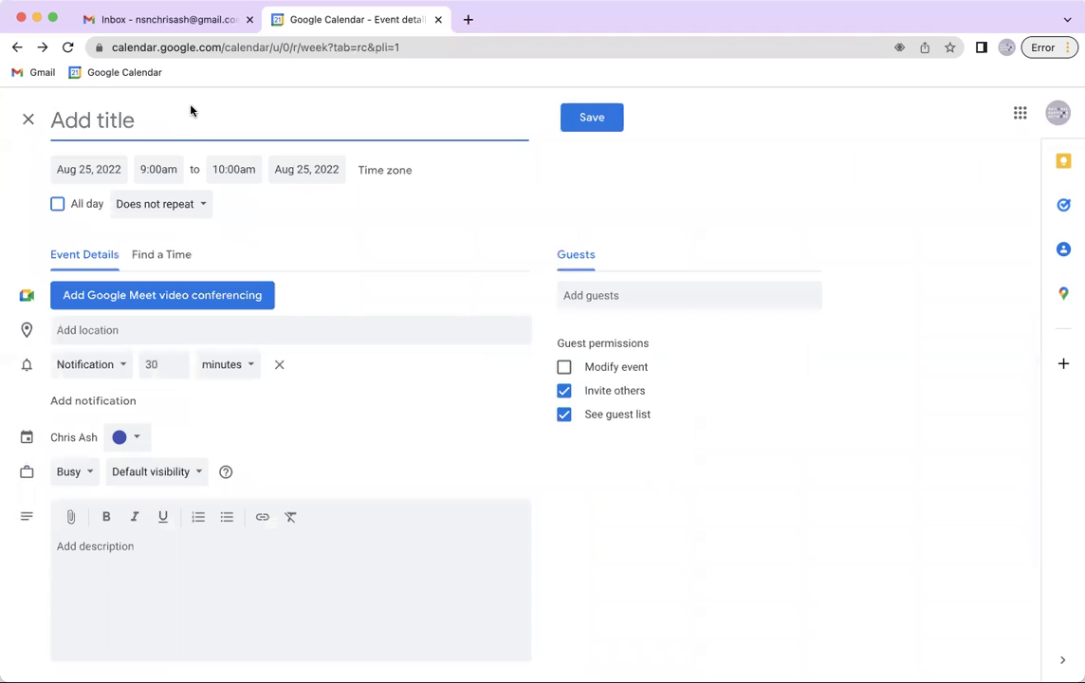
{"action": "type", "text": "Inf"}
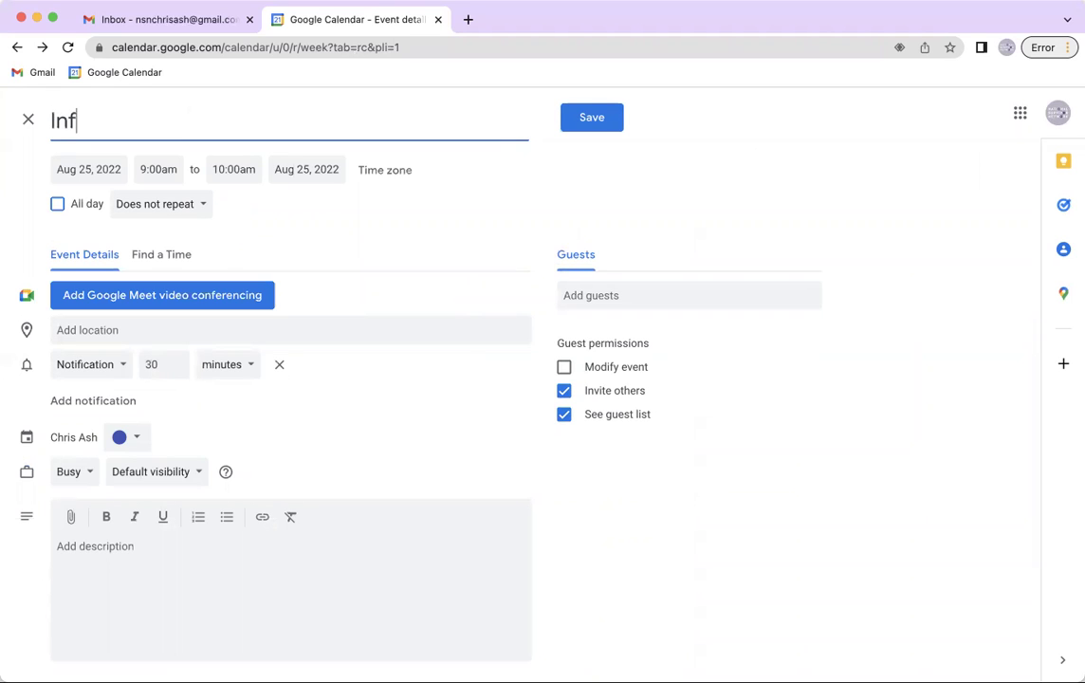
{"action": "type", "text": "o Session for "}
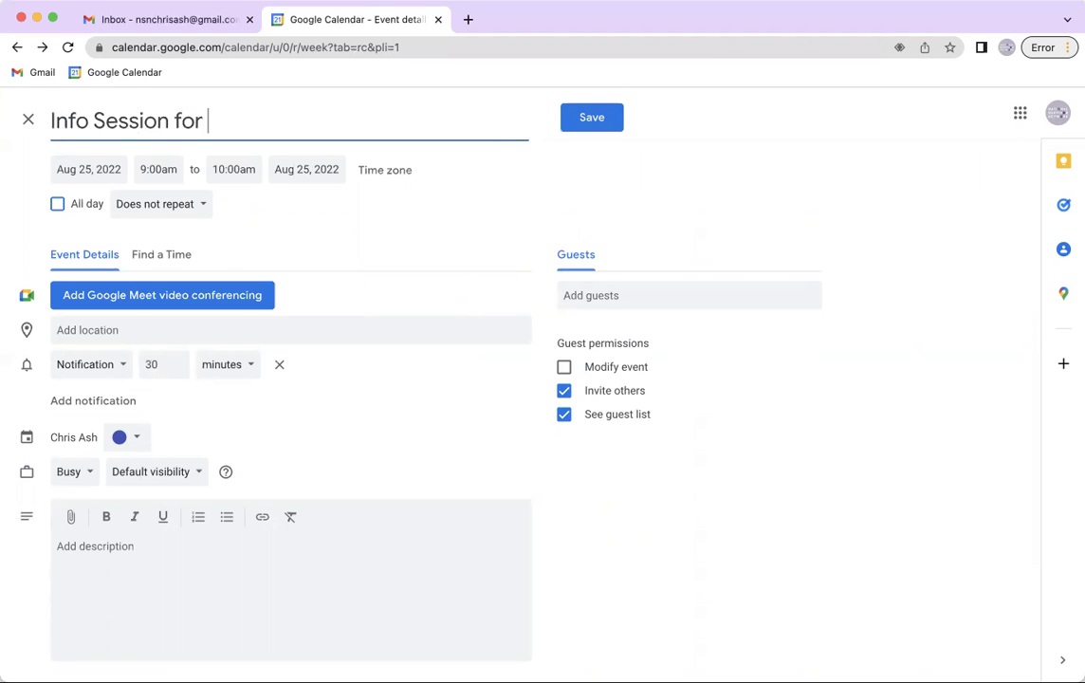
{"action": "type", "text": "Fall Learning Cohort"}
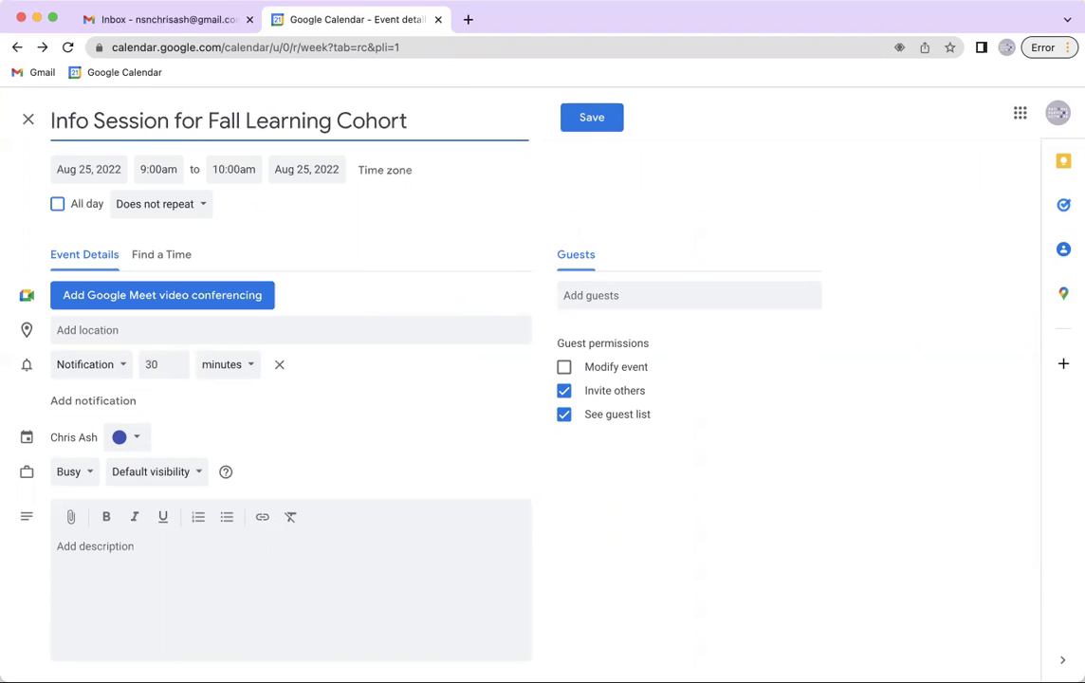
{"action": "left_click", "coordinate": [223, 169]}
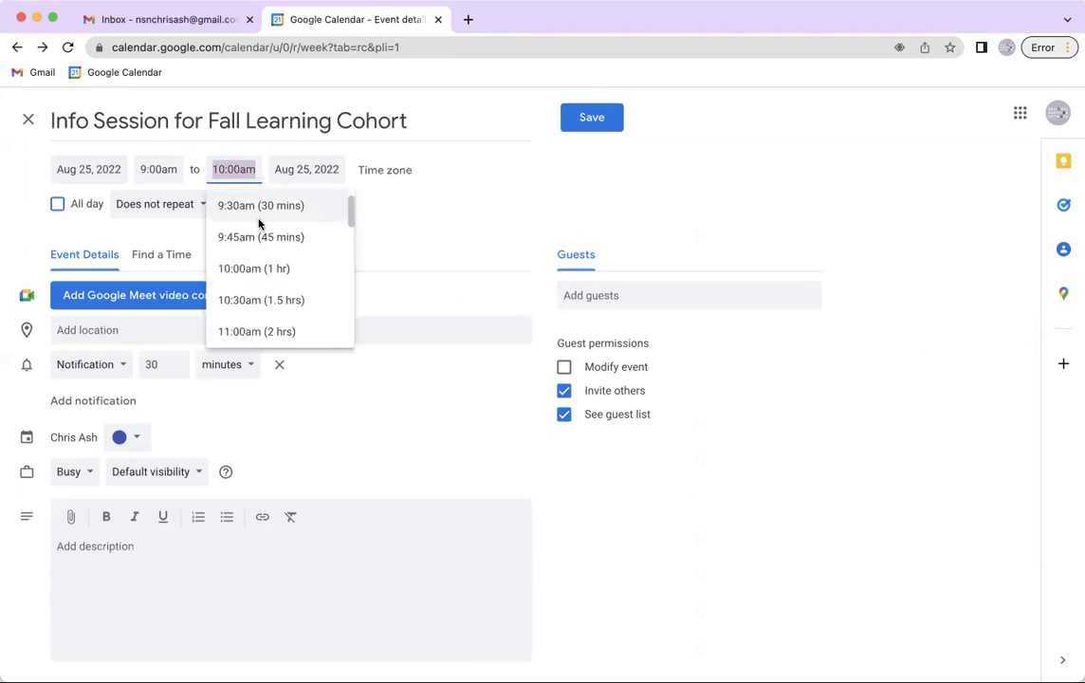
{"action": "left_click", "coordinate": [265, 303]}
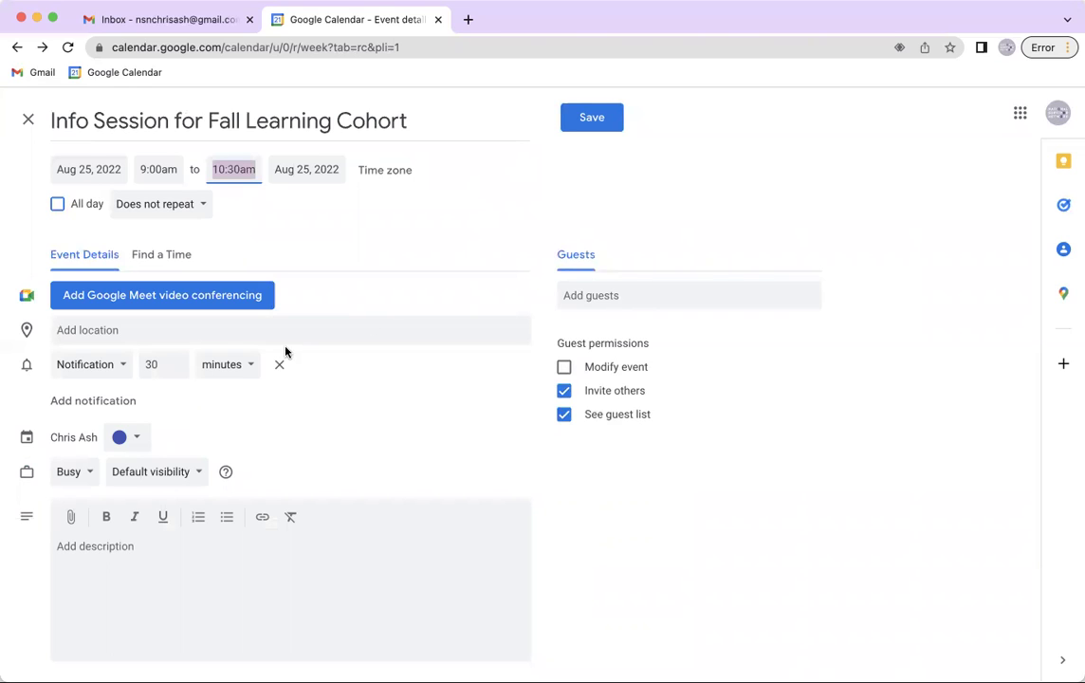
Add a Meet link, hide the guest list, and describe the 8-week cohort and how to apply
{"action": "left_click", "coordinate": [164, 299]}
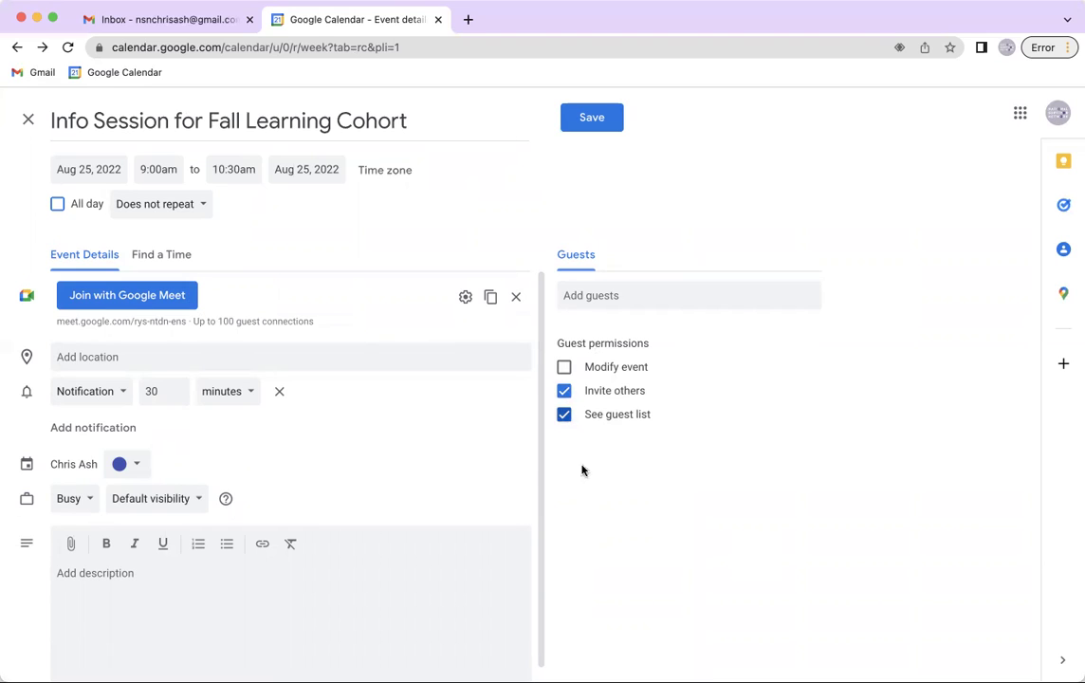
{"action": "left_click", "coordinate": [561, 419]}
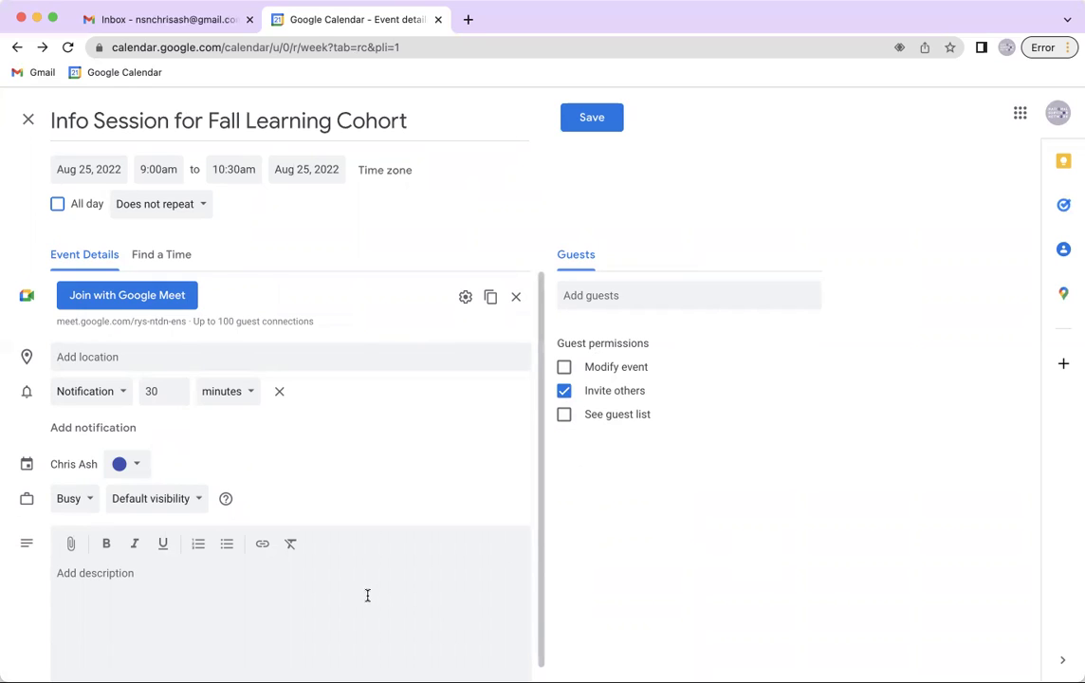
{"action": "type", "text": "Join us to learn about this fall"}
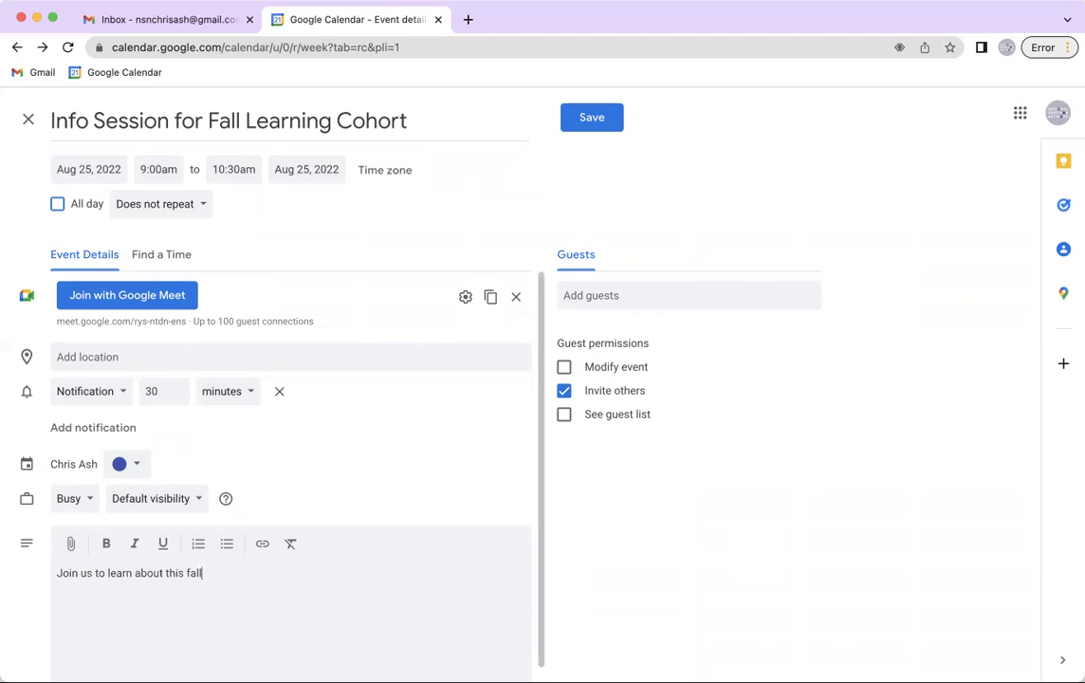
{"action": "type", "text": "'s 8-week learning cohort."}
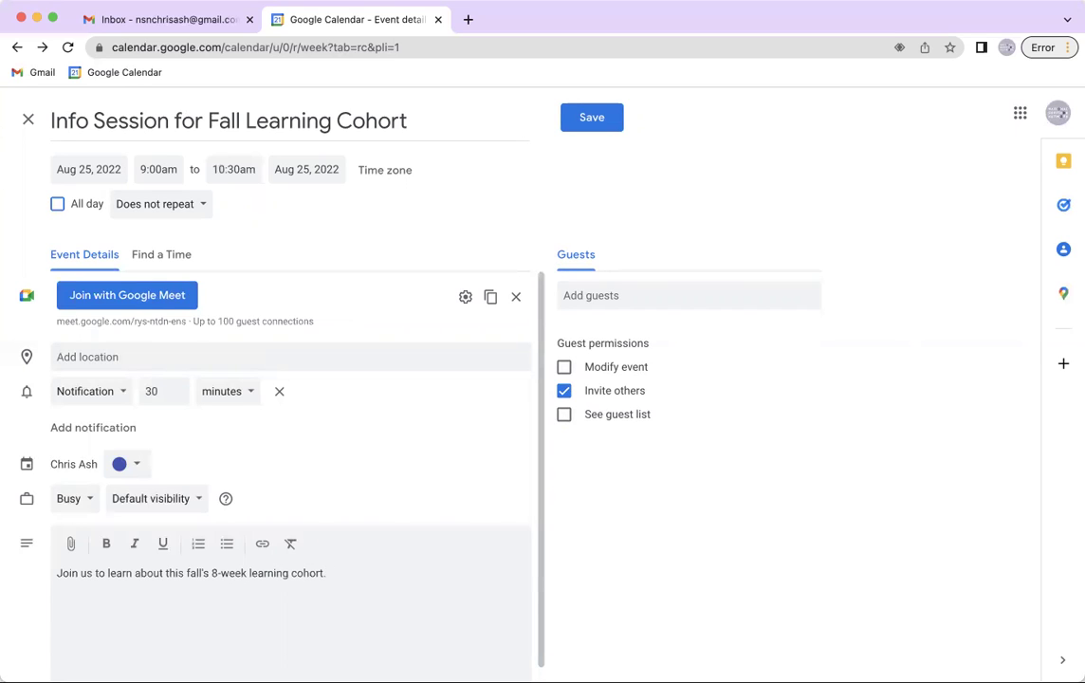
{"action": "type", "text": " and how to apply"}
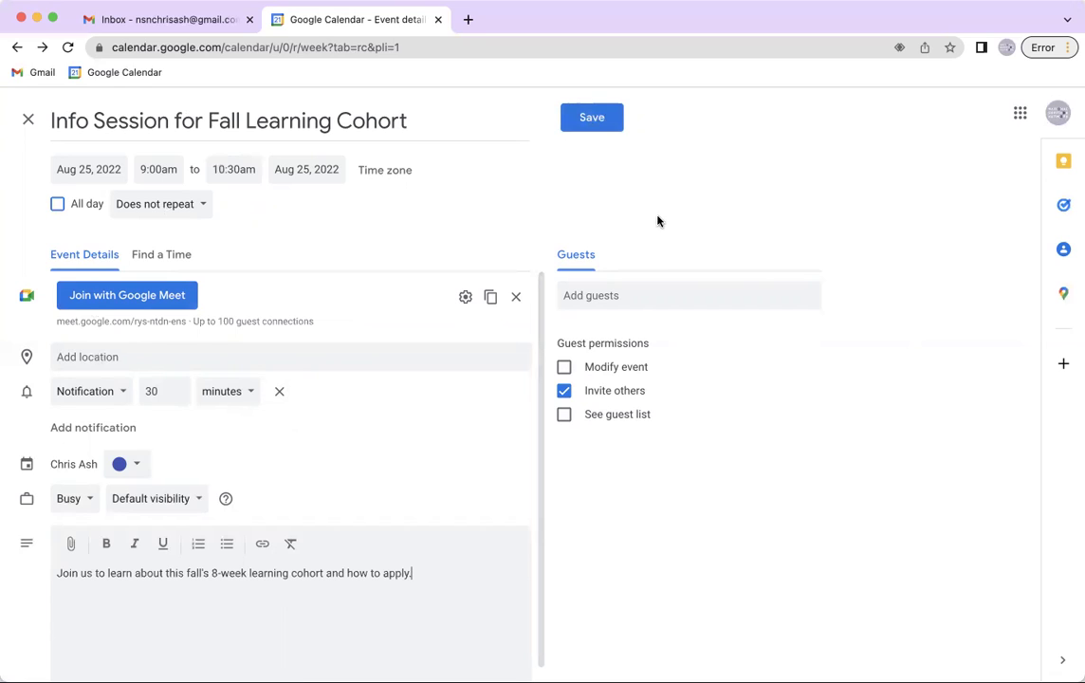
{"action": "left_click", "coordinate": [688, 298]}
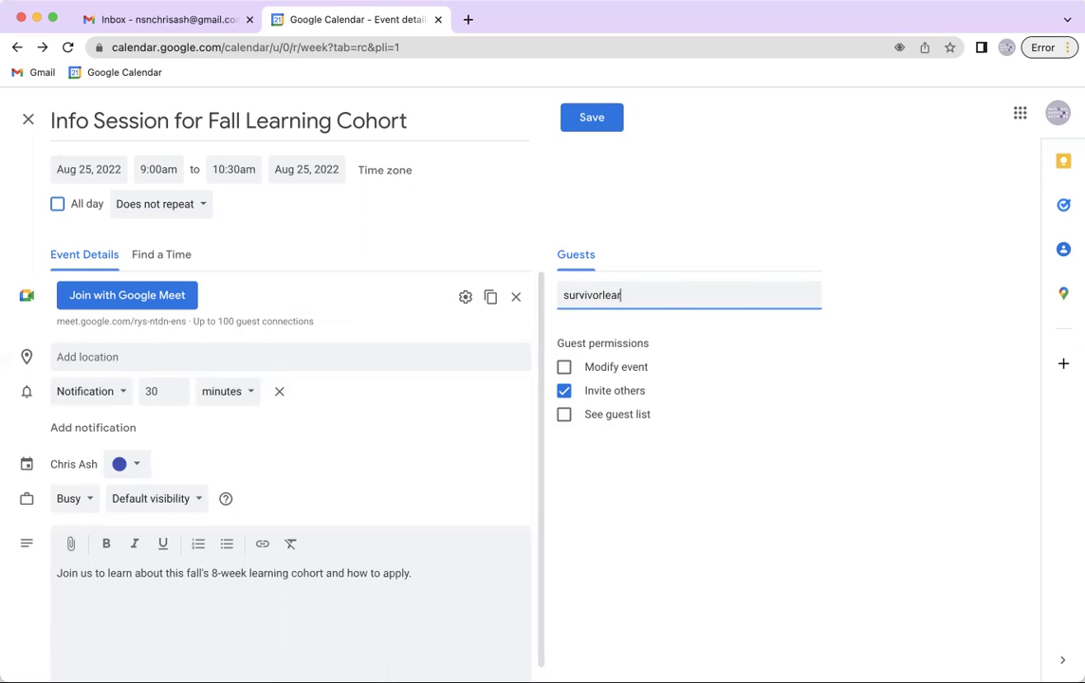
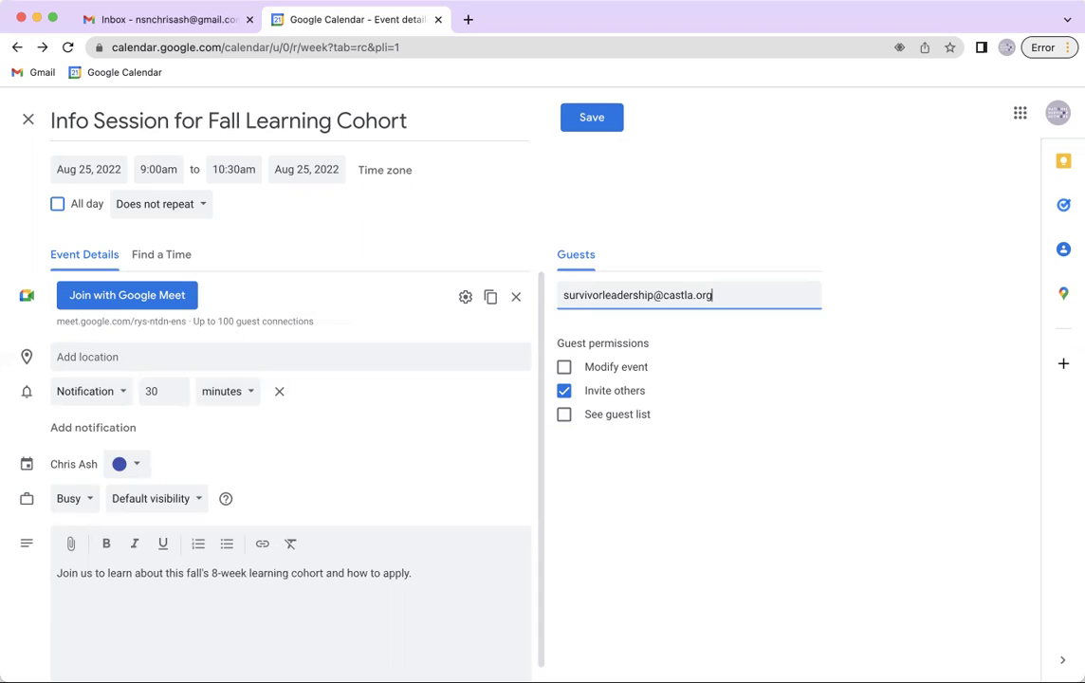
Add the guest's e-mail address, save the info session, and send the invitation
{"action": "key", "text": "Return"}
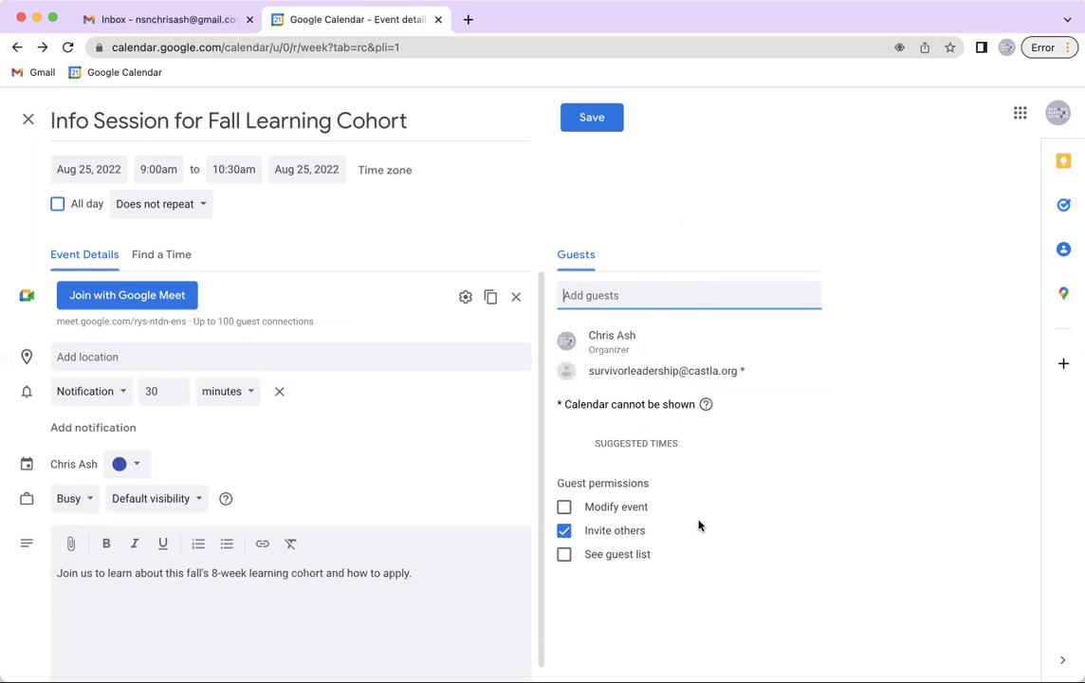
{"action": "left_click", "coordinate": [601, 121]}
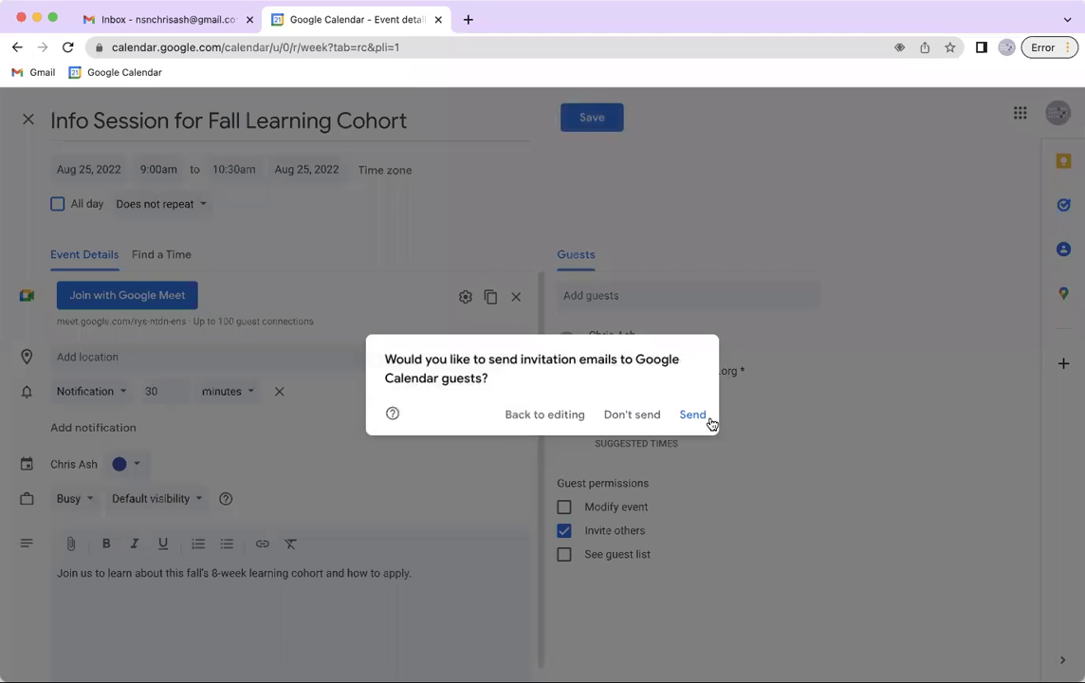
{"action": "left_click", "coordinate": [702, 417]}
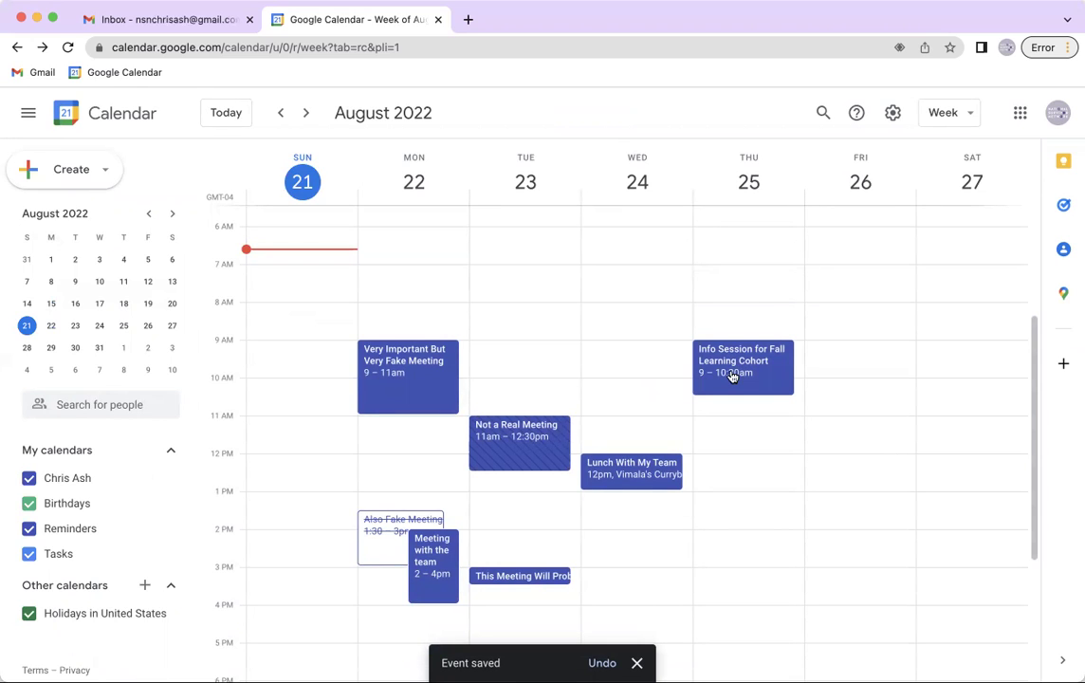
View the info session details, select its meet.google.com link, and close the popup
{"action": "left_click", "coordinate": [733, 377]}
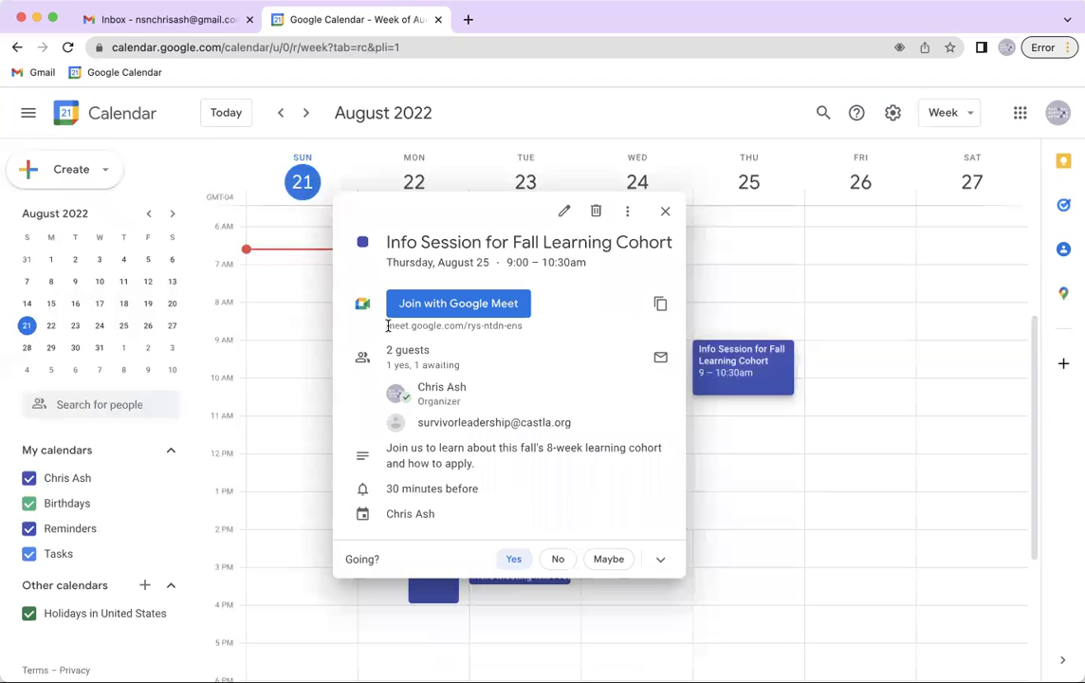
{"action": "left_click_drag", "start_coordinate": [388, 326], "coordinate": [530, 327]}
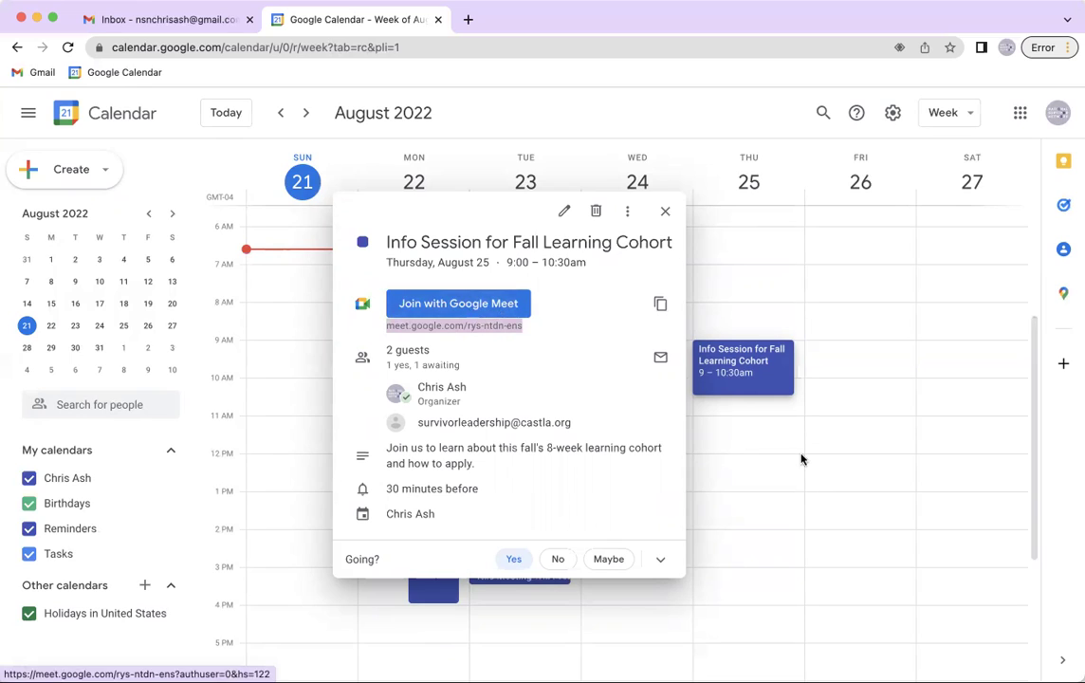
{"action": "left_click", "coordinate": [667, 212]}
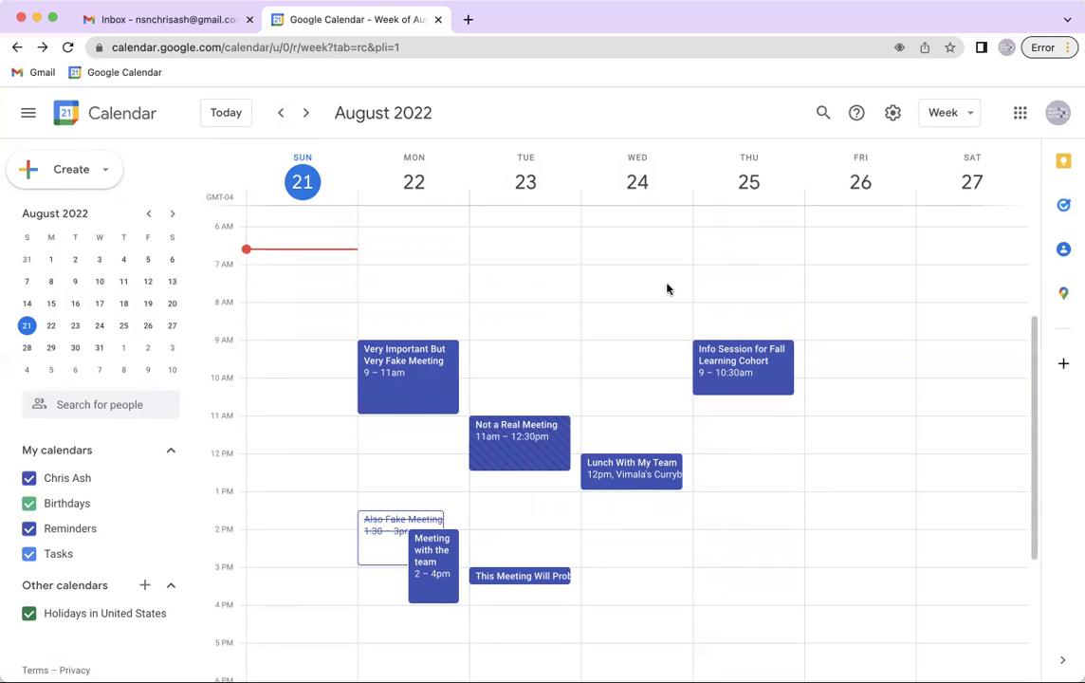
Step two weeks ahead, then two weeks back to the week of August 21–27
{"action": "left_click", "coordinate": [307, 114]}
{"action": "left_click", "coordinate": [307, 114]}
{"action": "left_click", "coordinate": [281, 114]}
{"action": "left_click", "coordinate": [281, 114]}
Create 'Staff Meeting' on Tuesday Aug 23 at 1pm with a Google Meet link and no description
{"action": "left_click", "coordinate": [507, 498]}
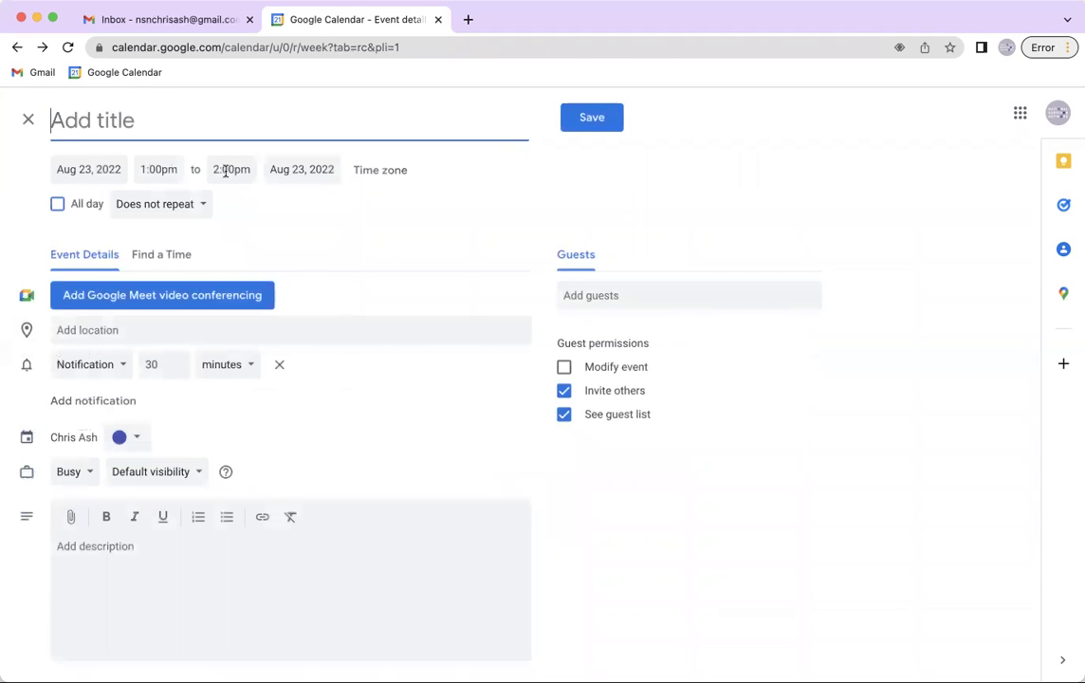
{"action": "type", "text": "Staf"}
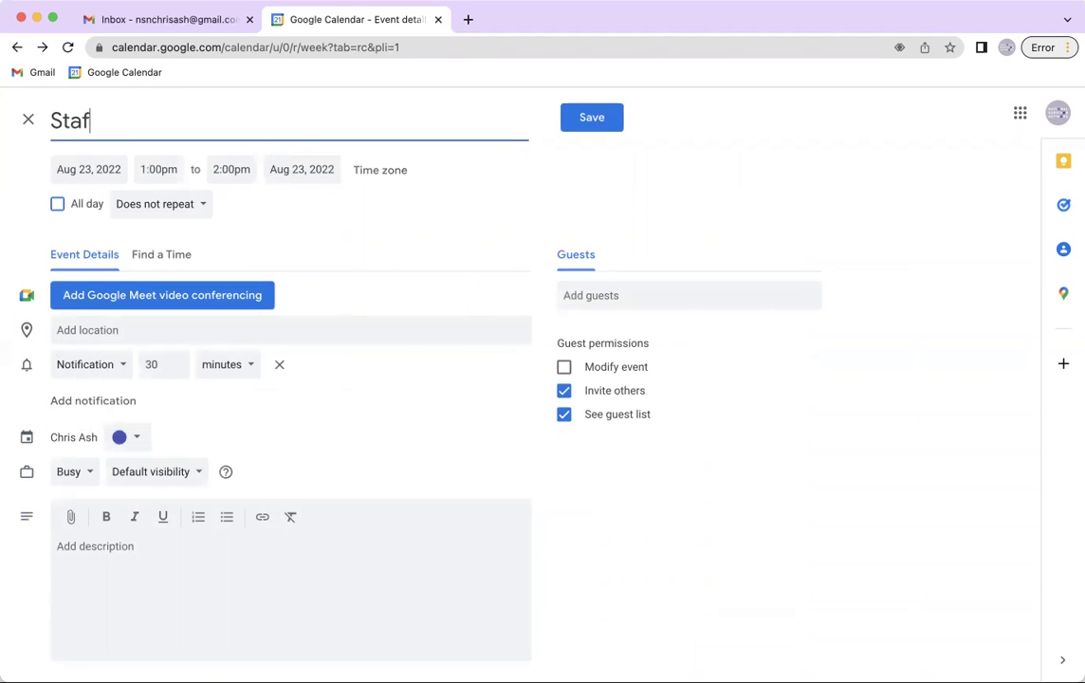
{"action": "type", "text": "f Meeting"}
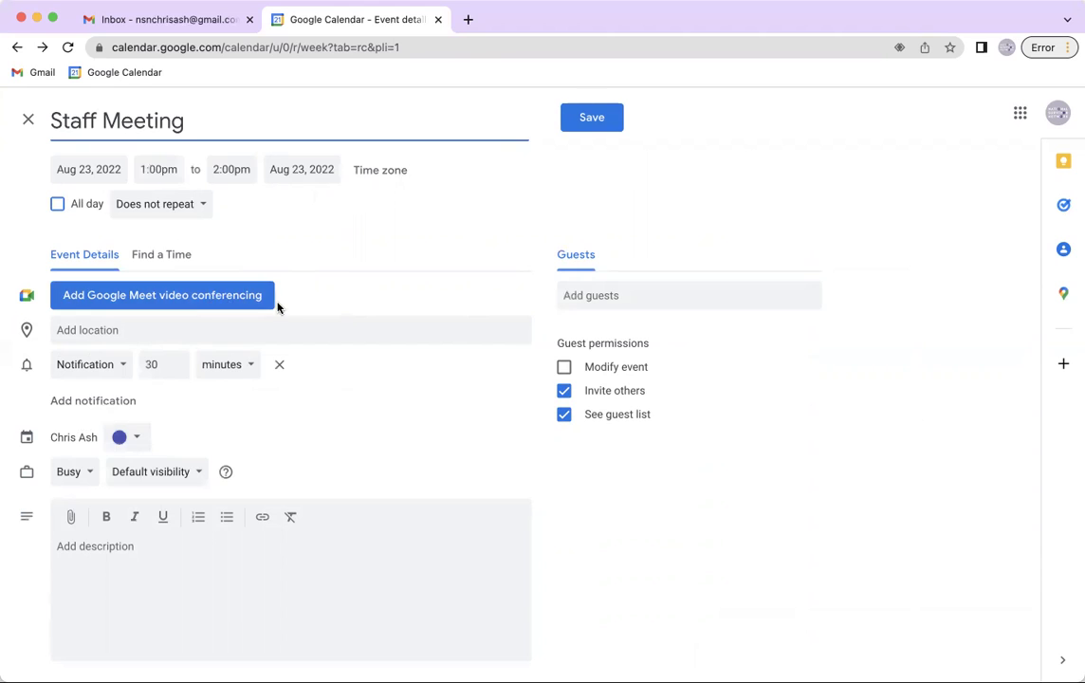
{"action": "left_click", "coordinate": [183, 305]}
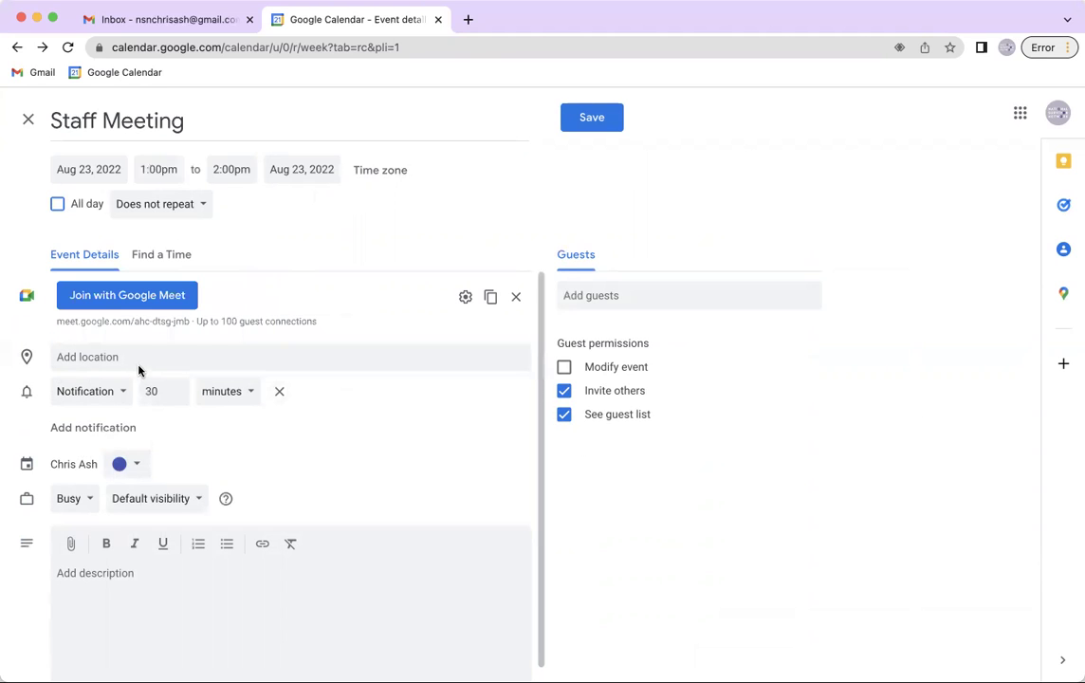
{"action": "left_click", "coordinate": [138, 358]}
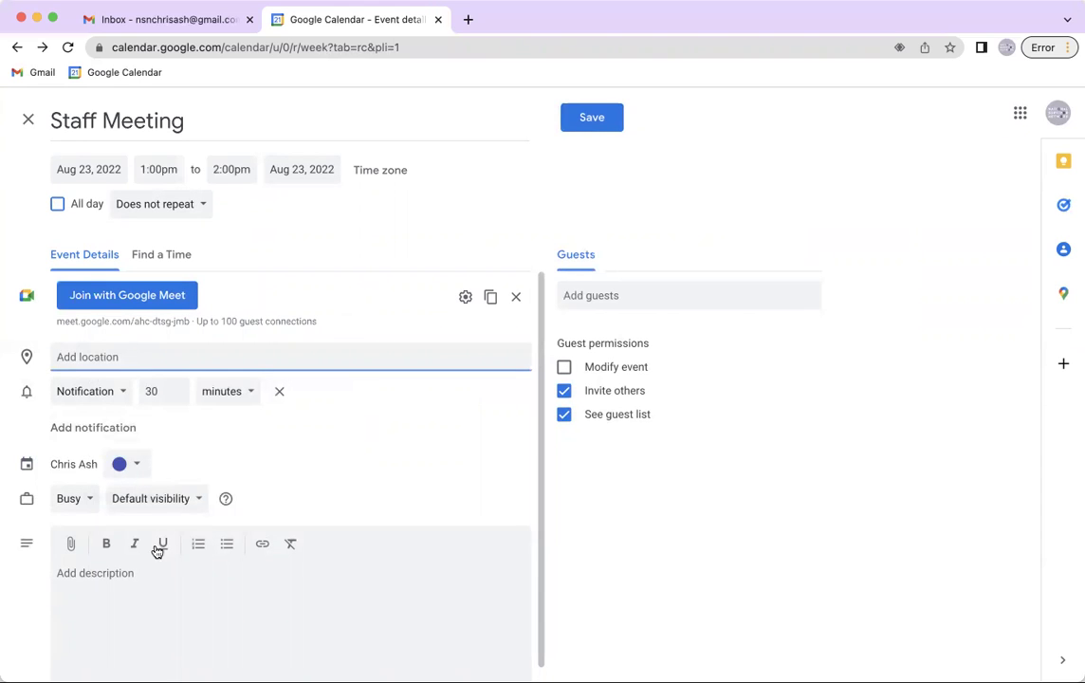
{"action": "left_click", "coordinate": [152, 577]}
{"action": "type", "text": "Meet in the Oak Room"}
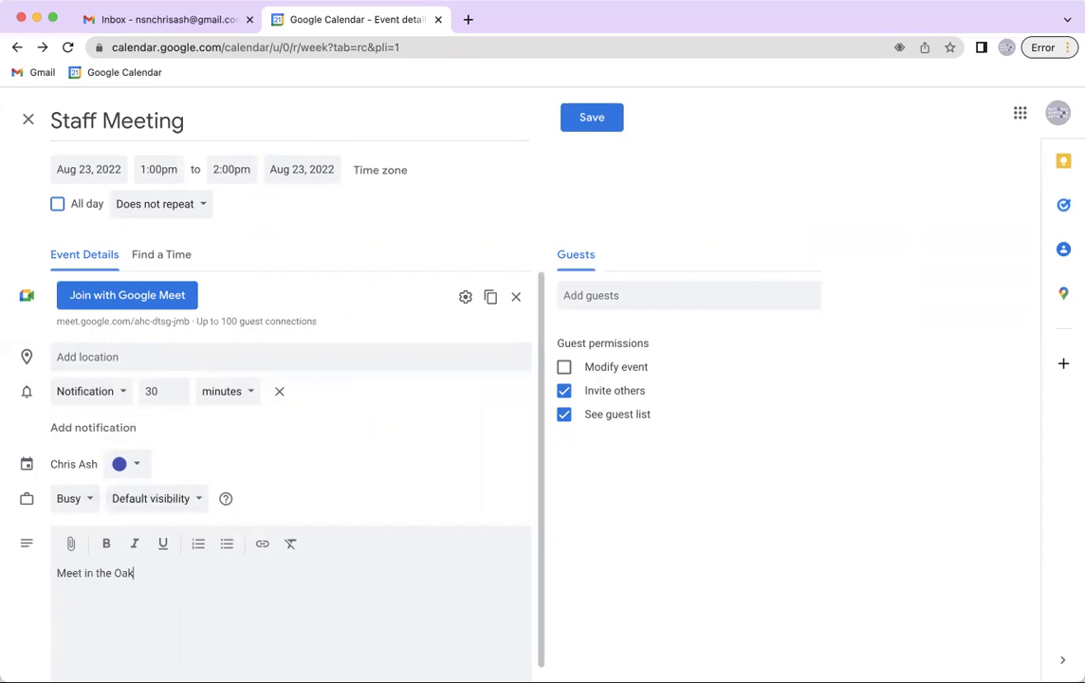
{"action": "triple_click", "coordinate": [139, 572]}
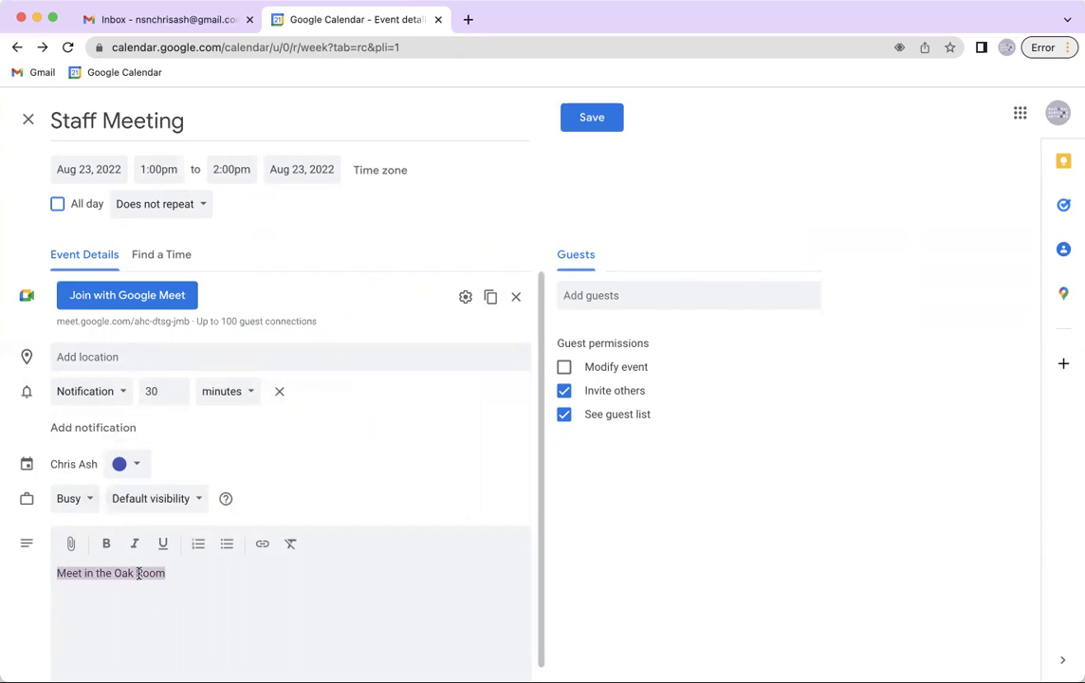
{"action": "key", "text": "BackSpace"}
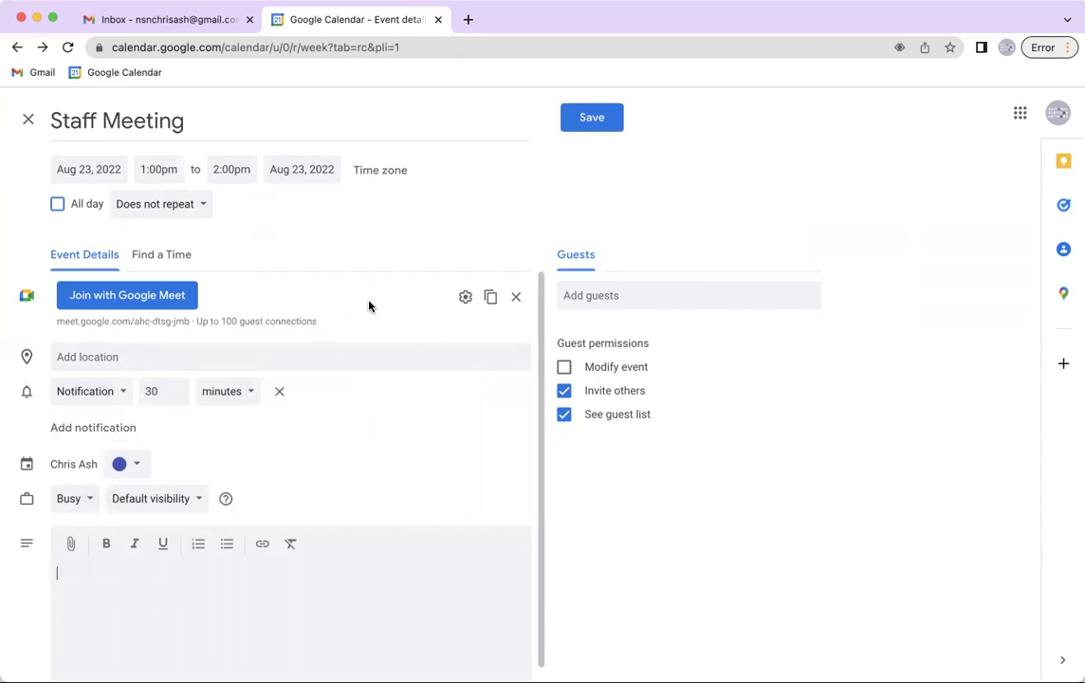
Invite one guest by e-mail address, keeping guests allowed to invite others
{"action": "left_click", "coordinate": [564, 393]}
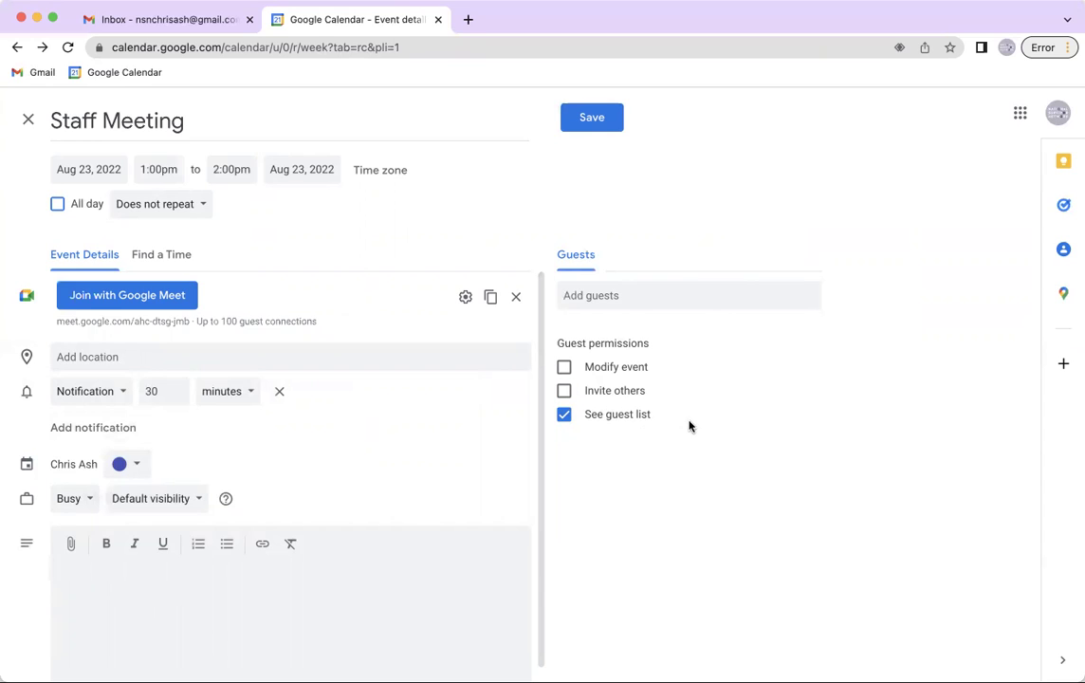
{"action": "left_click", "coordinate": [572, 397]}
{"action": "left_click", "coordinate": [637, 295]}
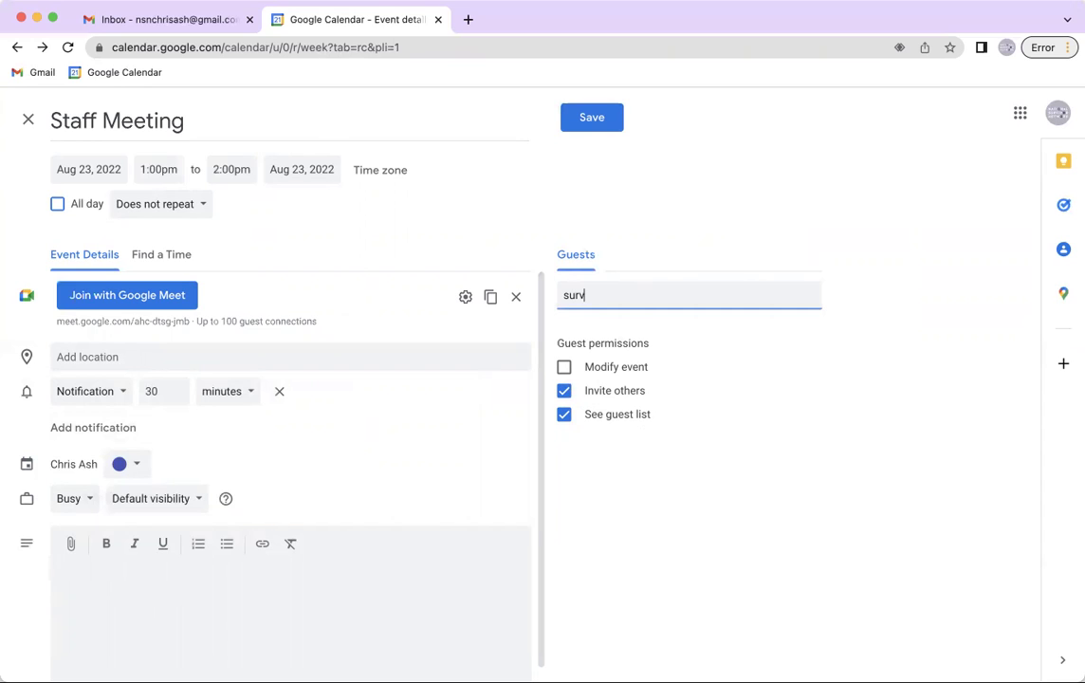
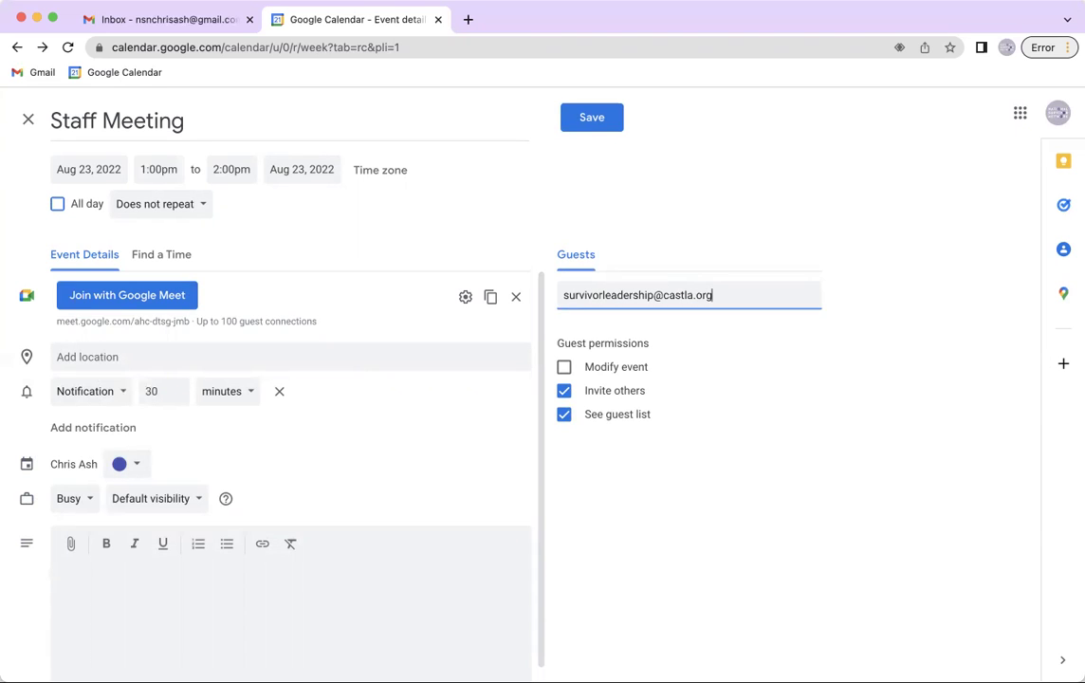
{"action": "key", "text": "Return"}
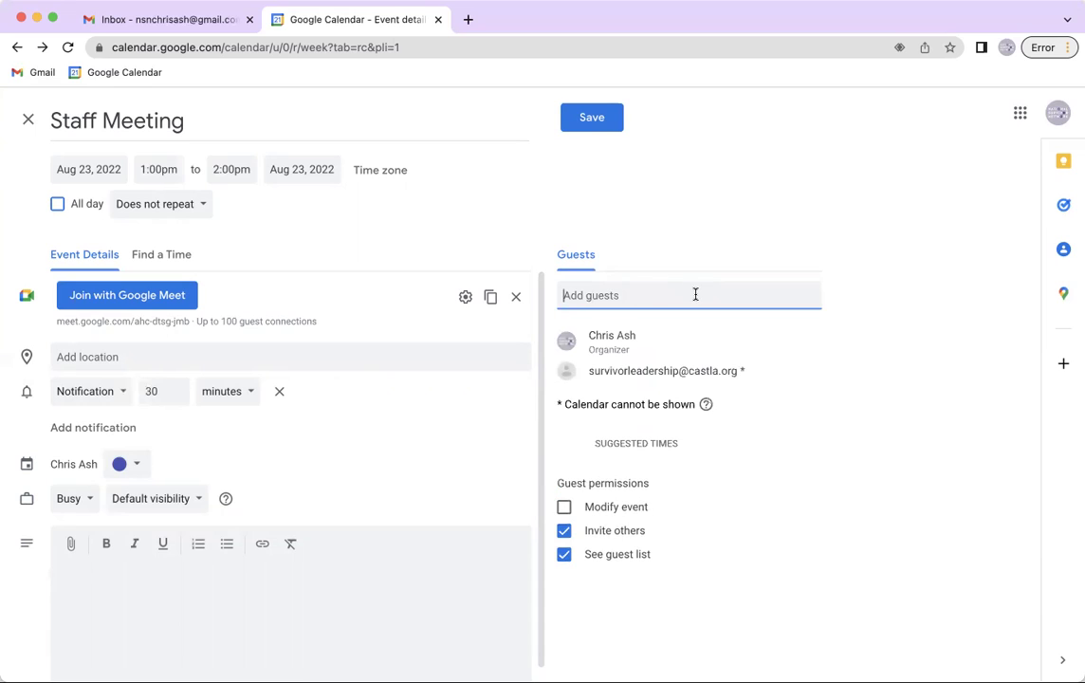
{"action": "type", "text": "weirjwoe"}
{"action": "key", "text": "BackSpace"}
{"action": "key", "text": "BackSpace"}
{"action": "key", "text": "BackSpace"}
{"action": "key", "text": "BackSpace"}
{"action": "key", "text": "BackSpace"}
{"action": "key", "text": "BackSpace"}
{"action": "key", "text": "BackSpace"}
{"action": "key", "text": "BackSpace"}
{"action": "left_click", "coordinate": [177, 209]}
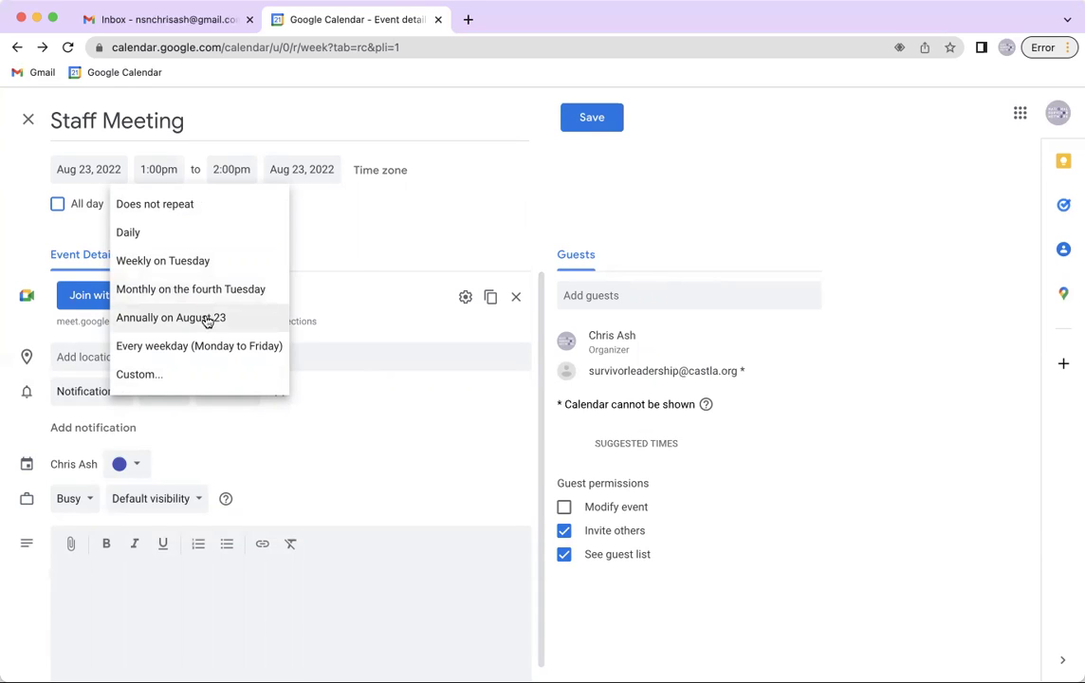
Try a custom recurrence (every 3 weeks, Wednesday, 10 occurrences), then discard it
{"action": "left_click", "coordinate": [234, 375]}
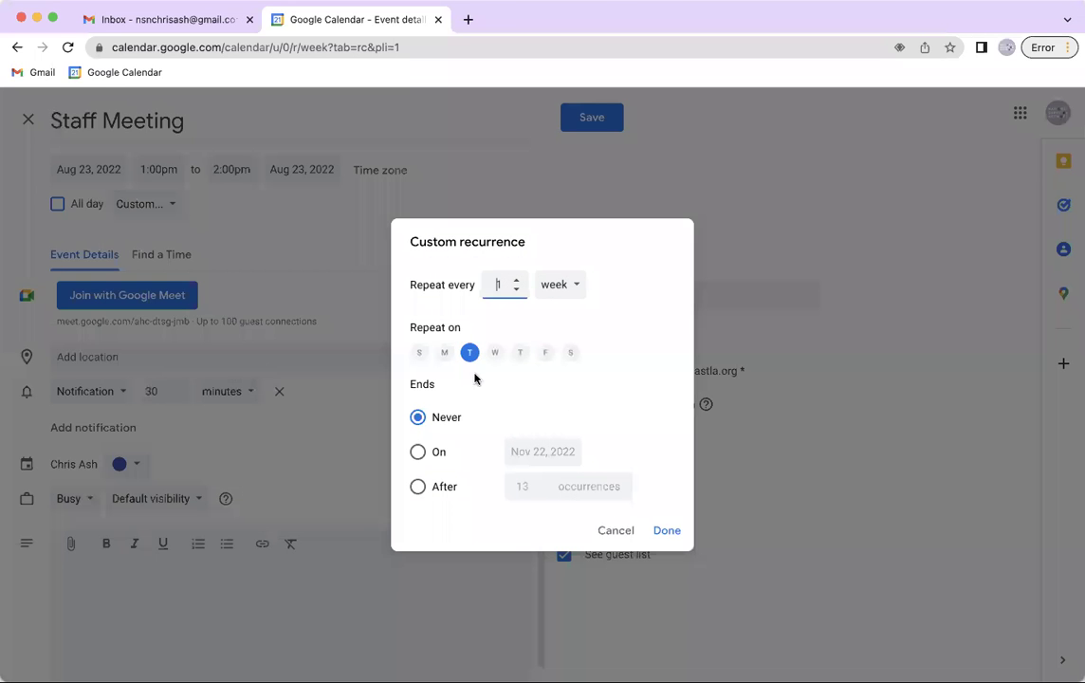
{"action": "left_click", "coordinate": [516, 280]}
{"action": "left_click", "coordinate": [516, 279]}
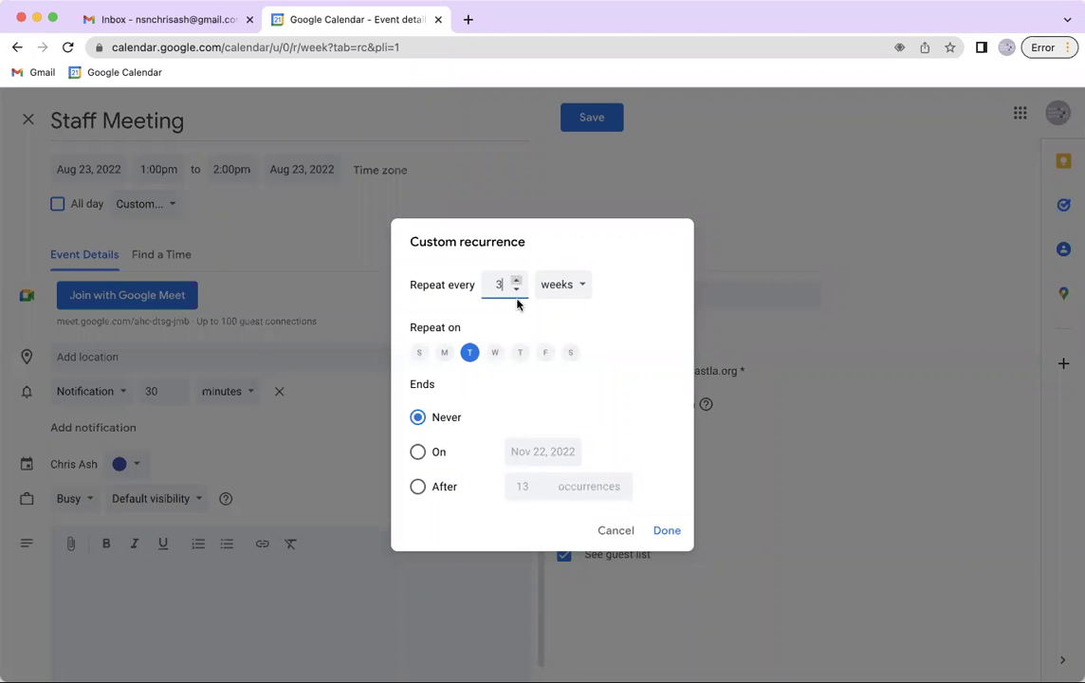
{"action": "left_click", "coordinate": [494, 358]}
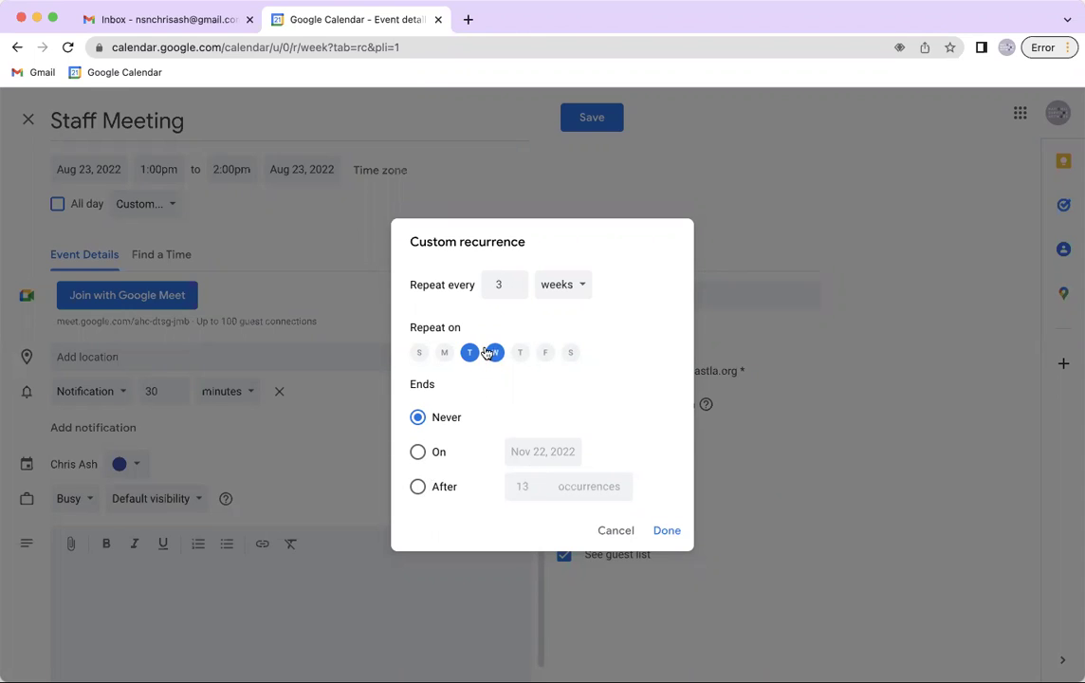
{"action": "left_click", "coordinate": [470, 352]}
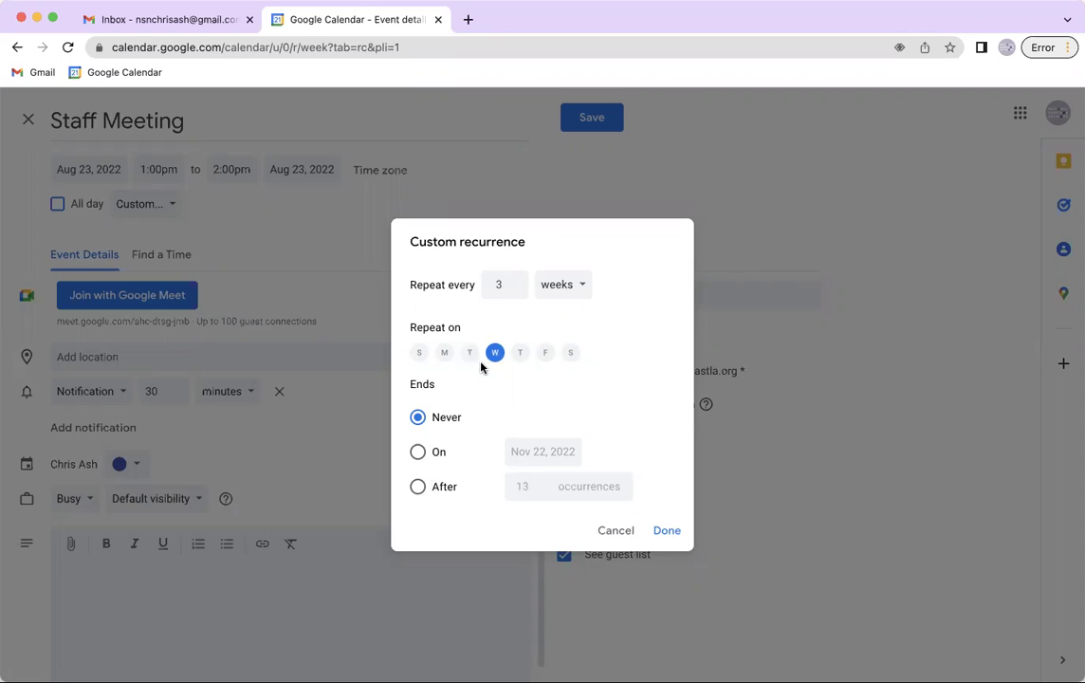
{"action": "left_click", "coordinate": [418, 453]}
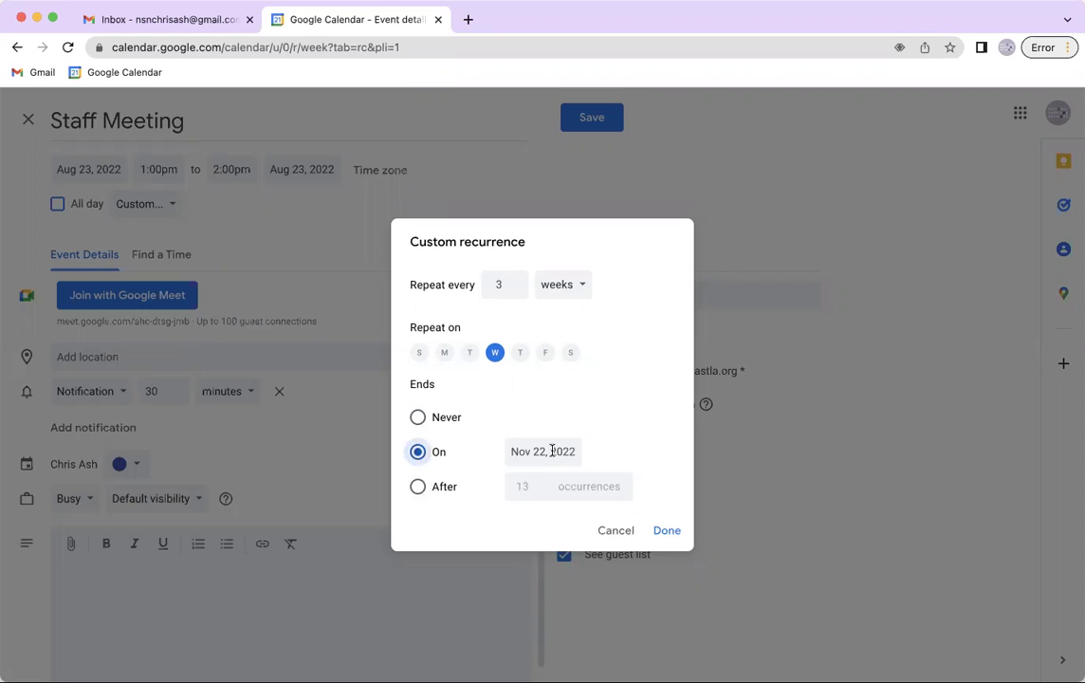
{"action": "left_click", "coordinate": [418, 487]}
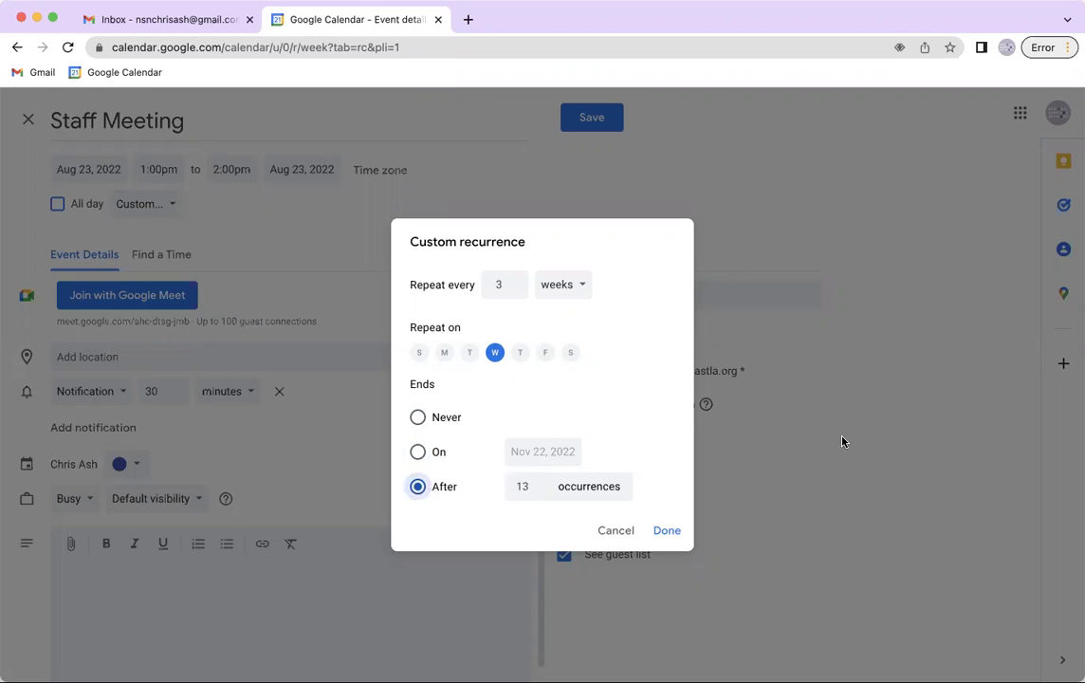
{"action": "left_click", "coordinate": [538, 491]}
{"action": "left_click", "coordinate": [537, 491]}
{"action": "left_click", "coordinate": [538, 491]}
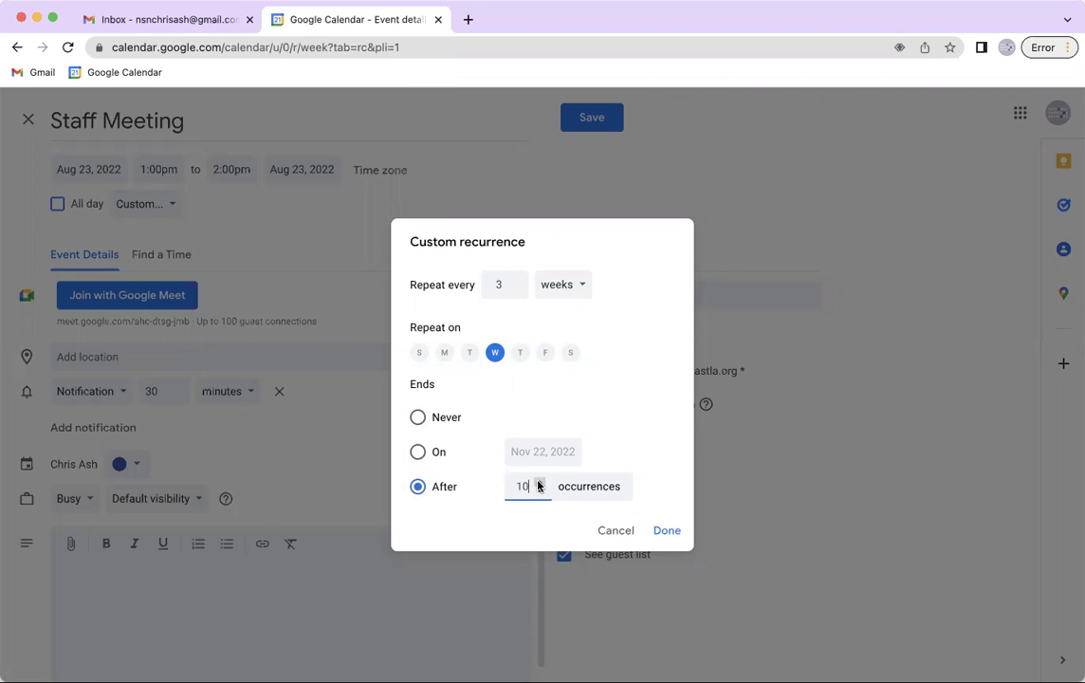
{"action": "left_click", "coordinate": [538, 482]}
{"action": "left_click", "coordinate": [538, 482]}
{"action": "left_click", "coordinate": [538, 490]}
{"action": "left_click", "coordinate": [538, 491]}
{"action": "left_click", "coordinate": [538, 490]}
{"action": "left_click", "coordinate": [538, 490]}
{"action": "left_click", "coordinate": [615, 531]}
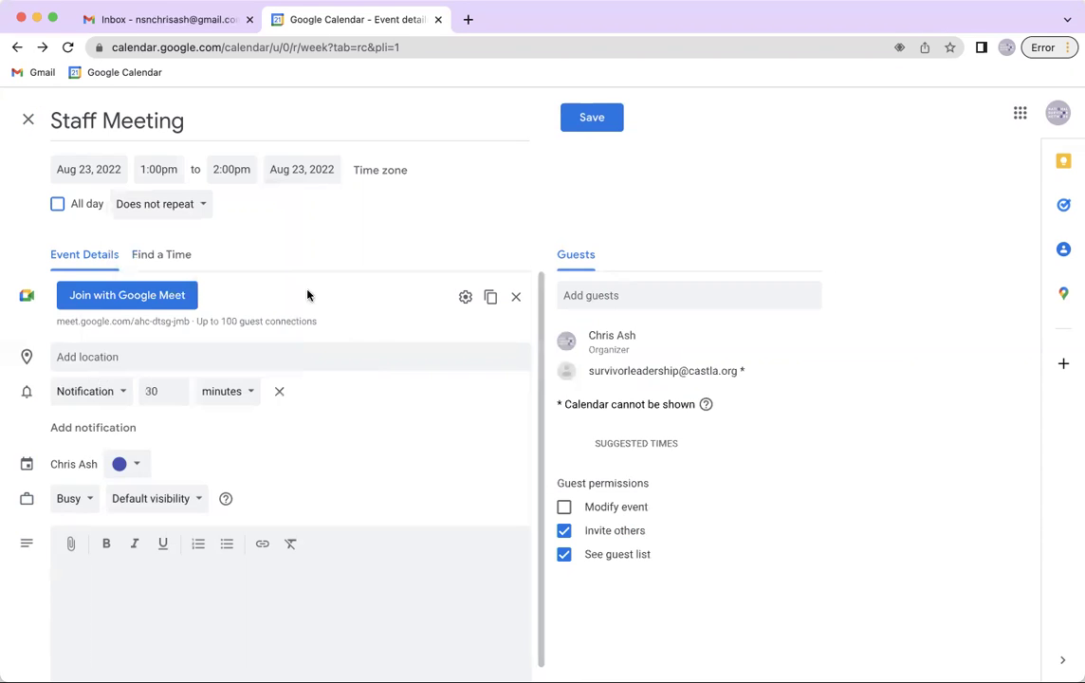
Make Staff Meeting repeat weekly on Tuesday, save it, and send guest invitations
{"action": "left_click", "coordinate": [152, 210]}
{"action": "left_click", "coordinate": [173, 258]}
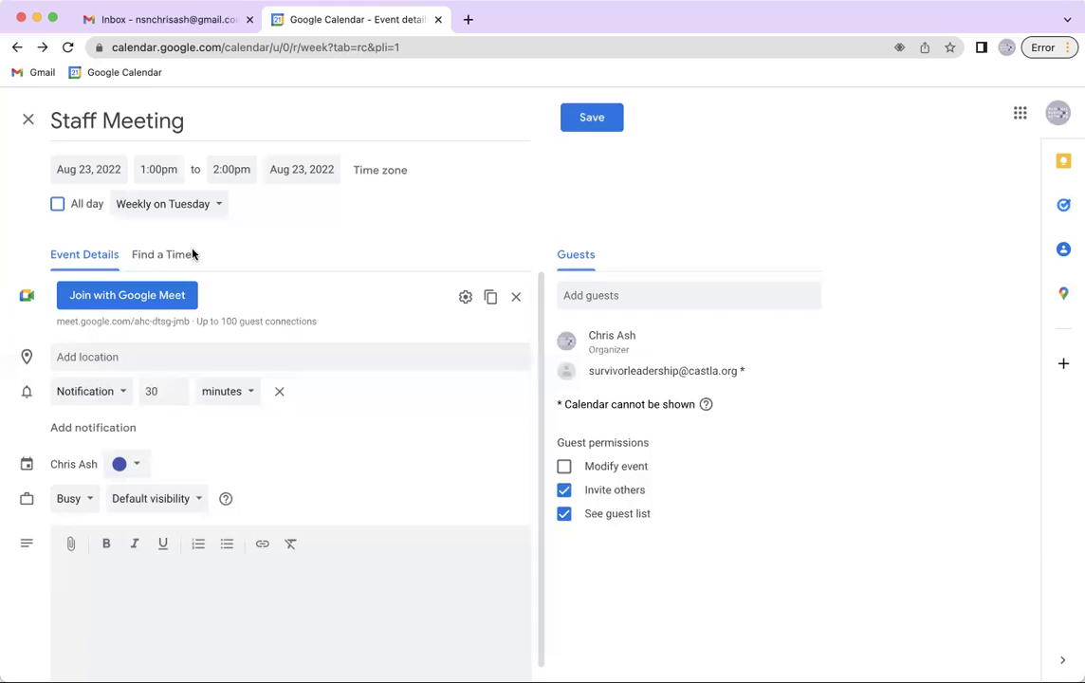
{"action": "left_click", "coordinate": [590, 120]}
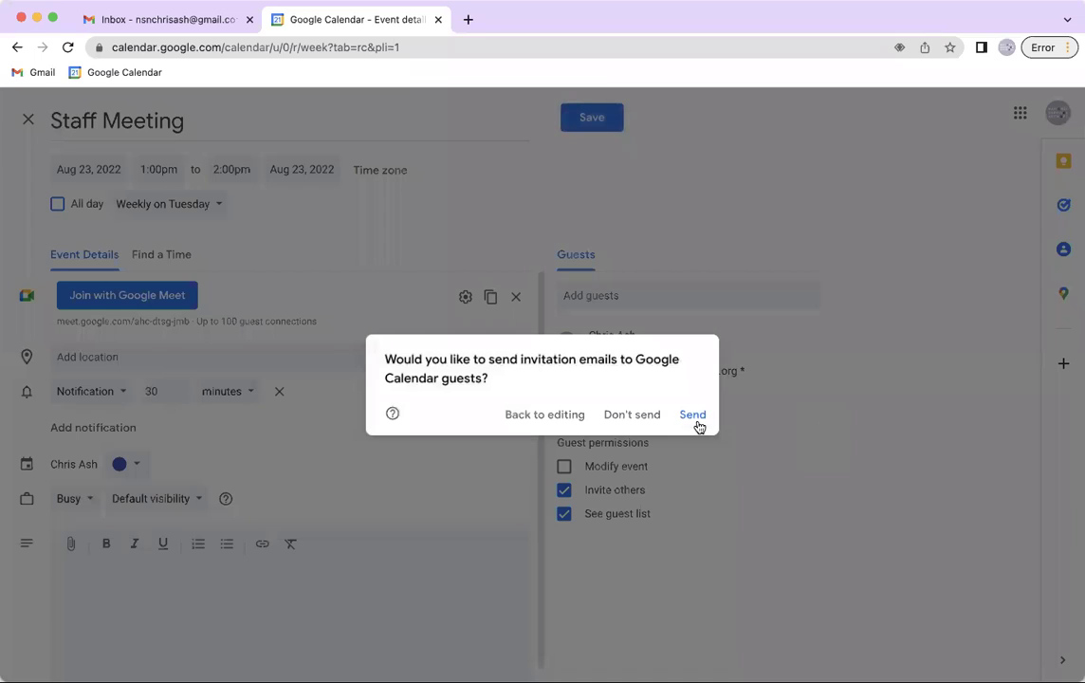
{"action": "left_click", "coordinate": [697, 423]}
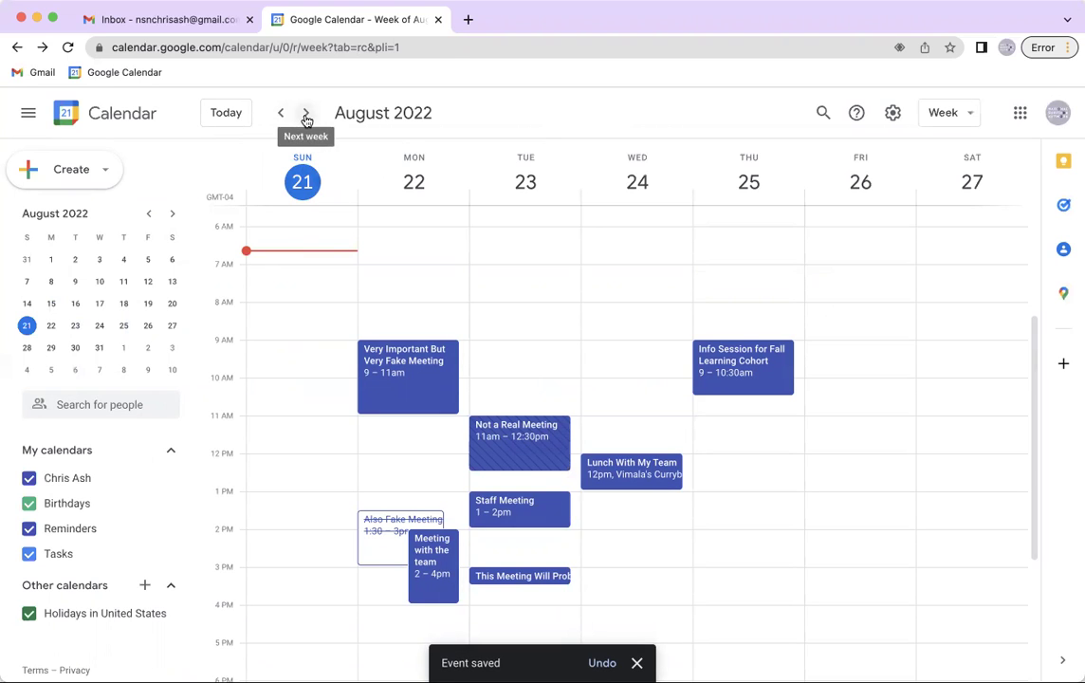
Page ahead week by week to October 2 checking recurrences, then return to August 21
{"action": "left_click", "coordinate": [306, 116]}
{"action": "left_click", "coordinate": [306, 115]}
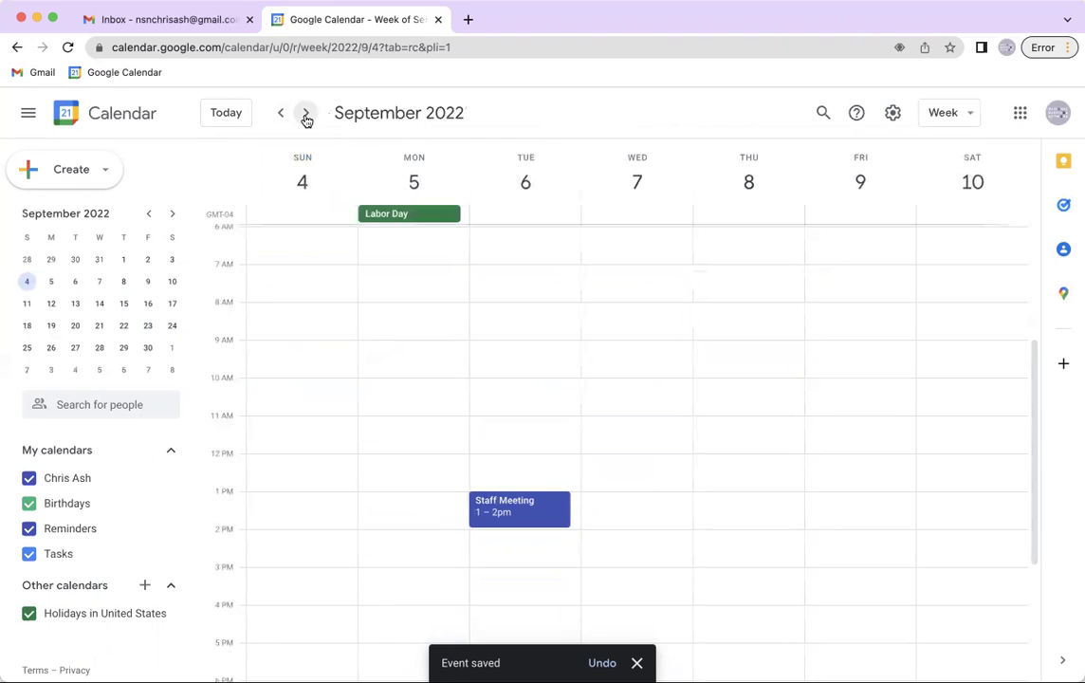
{"action": "left_click", "coordinate": [306, 115]}
{"action": "left_click", "coordinate": [307, 115]}
{"action": "left_click", "coordinate": [307, 116]}
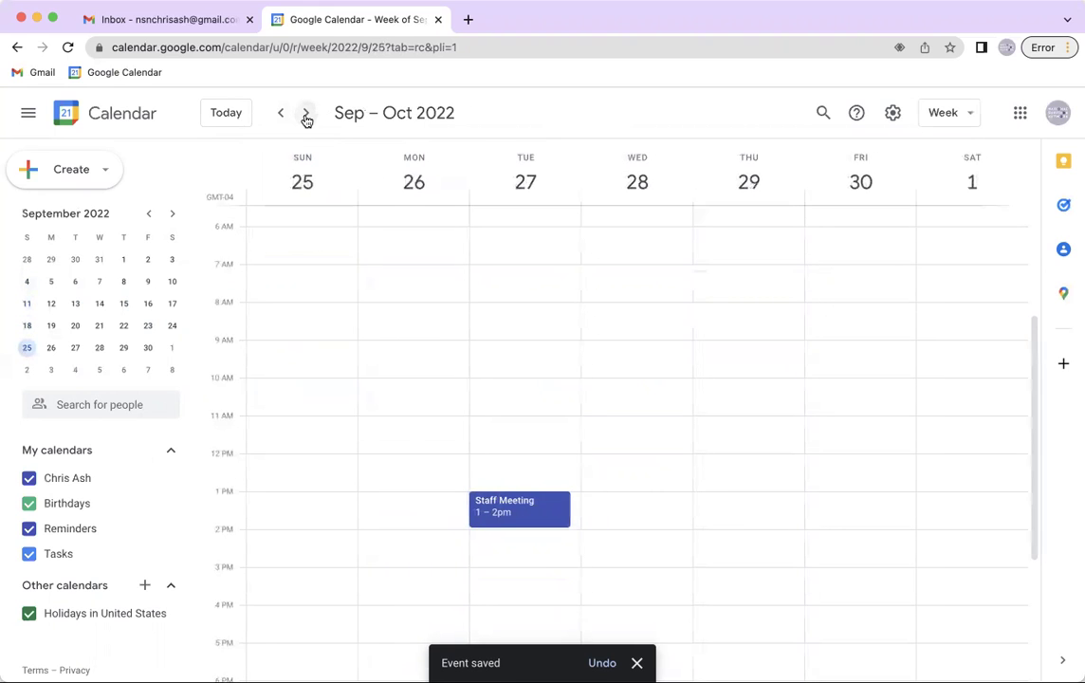
{"action": "left_click", "coordinate": [306, 116]}
{"action": "left_click", "coordinate": [285, 118]}
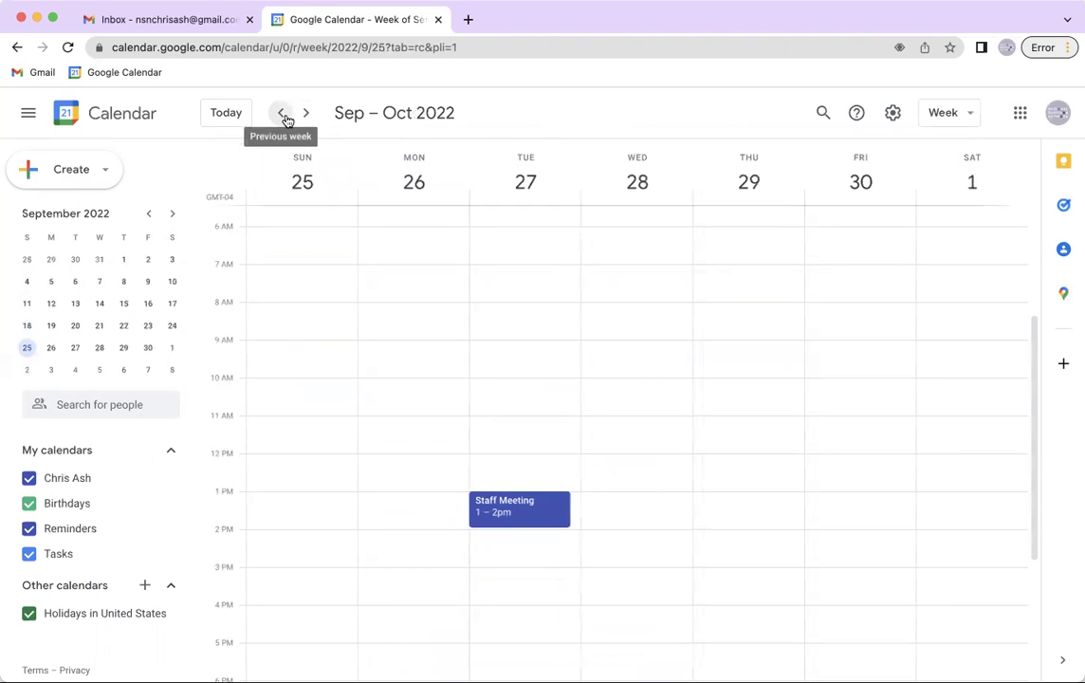
{"action": "left_click", "coordinate": [286, 118]}
{"action": "left_click", "coordinate": [286, 117]}
{"action": "left_click", "coordinate": [286, 118]}
{"action": "left_click", "coordinate": [285, 118]}
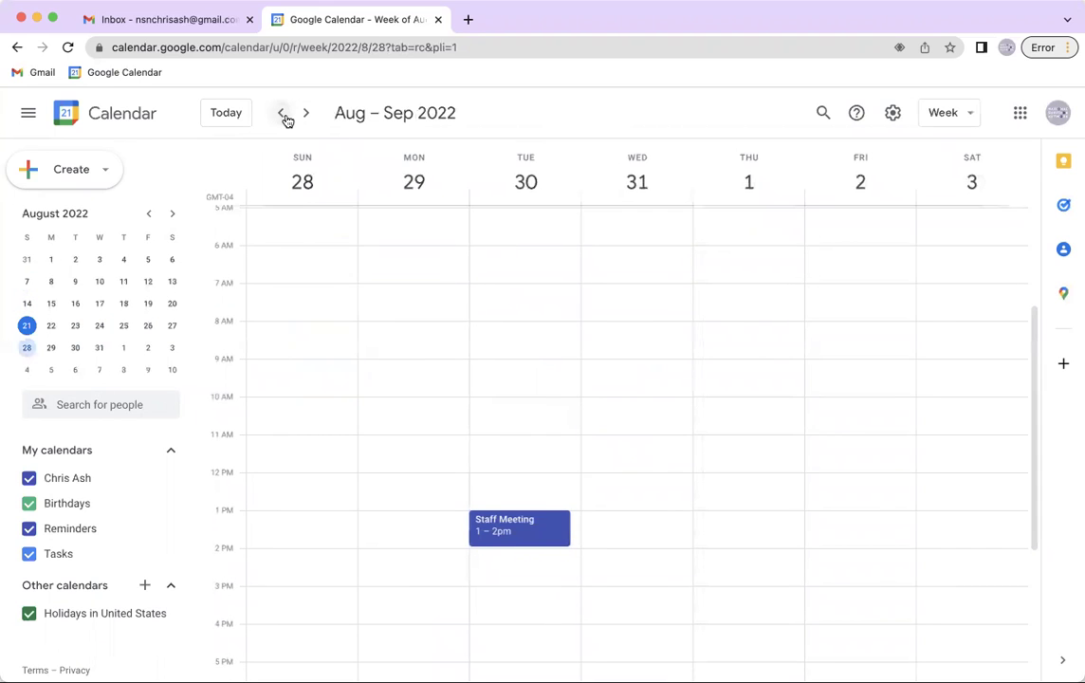
{"action": "left_click", "coordinate": [285, 118]}
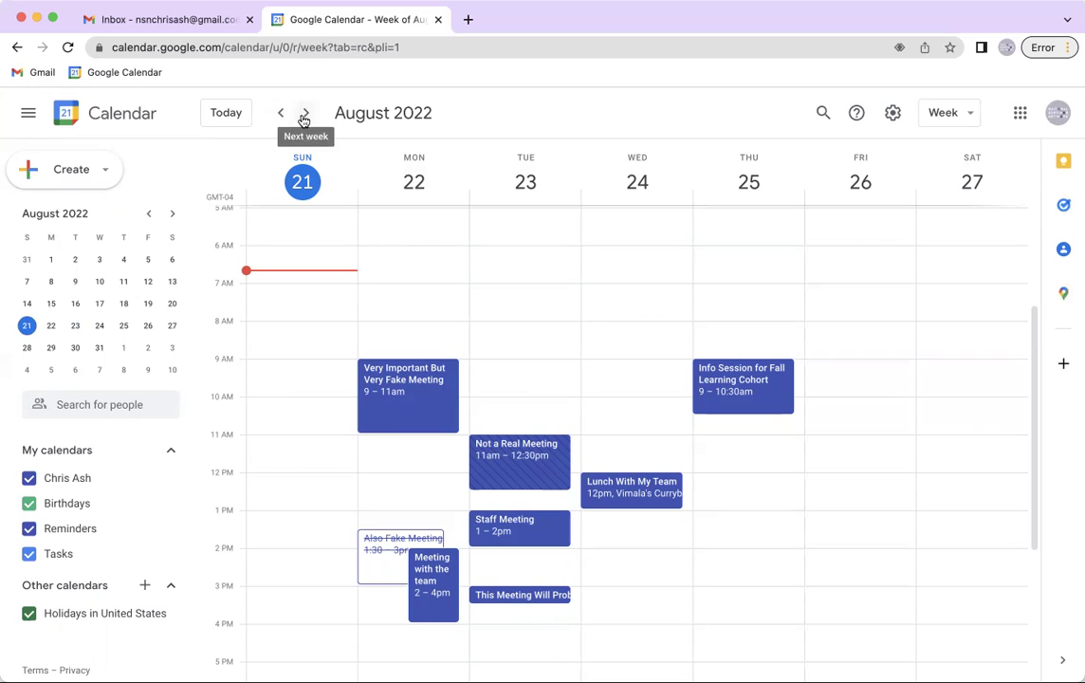
Look ahead to the week of September 11, then return to the week of August 21
{"action": "left_click", "coordinate": [307, 114]}
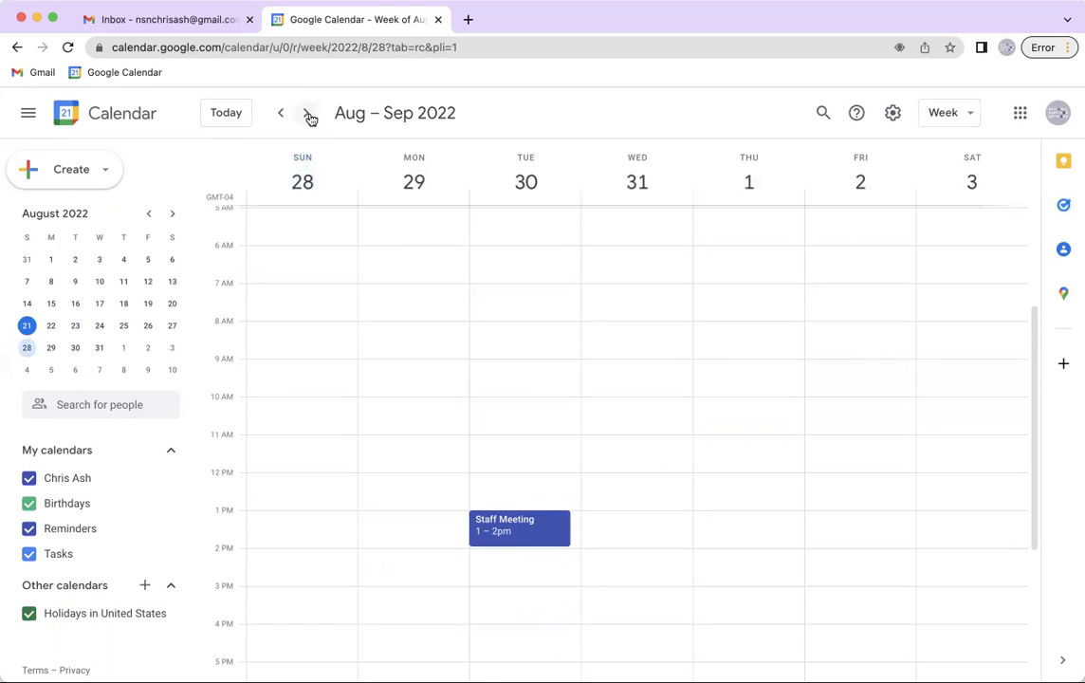
{"action": "left_click", "coordinate": [308, 115]}
{"action": "left_click", "coordinate": [308, 113]}
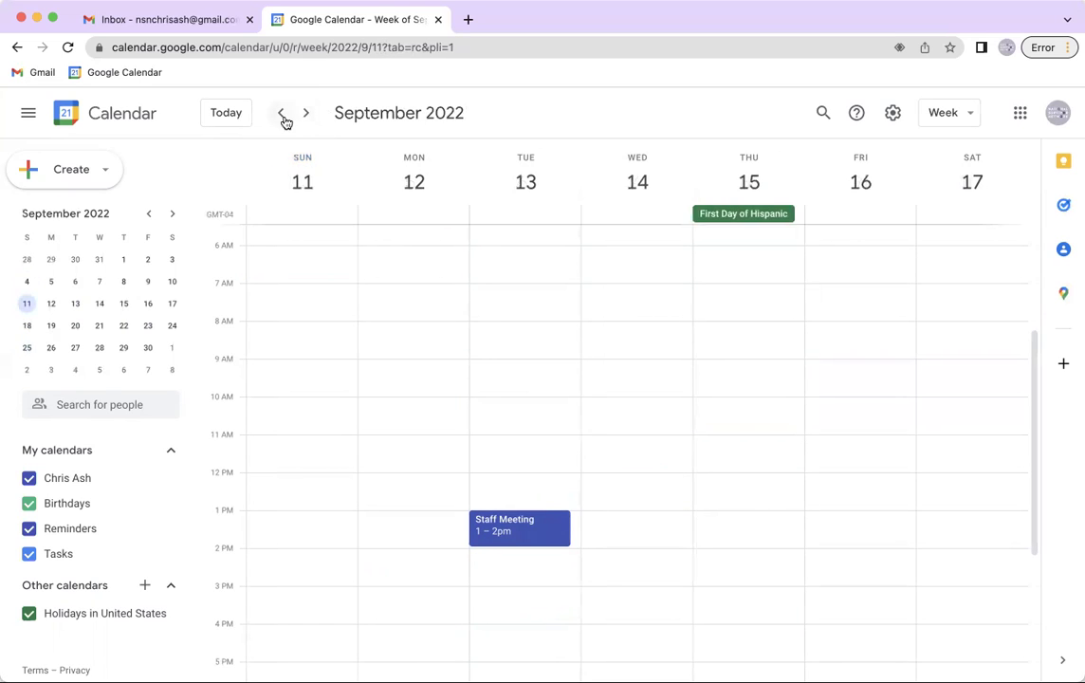
{"action": "left_click", "coordinate": [281, 113]}
{"action": "left_click", "coordinate": [281, 113]}
{"action": "left_click", "coordinate": [280, 113]}
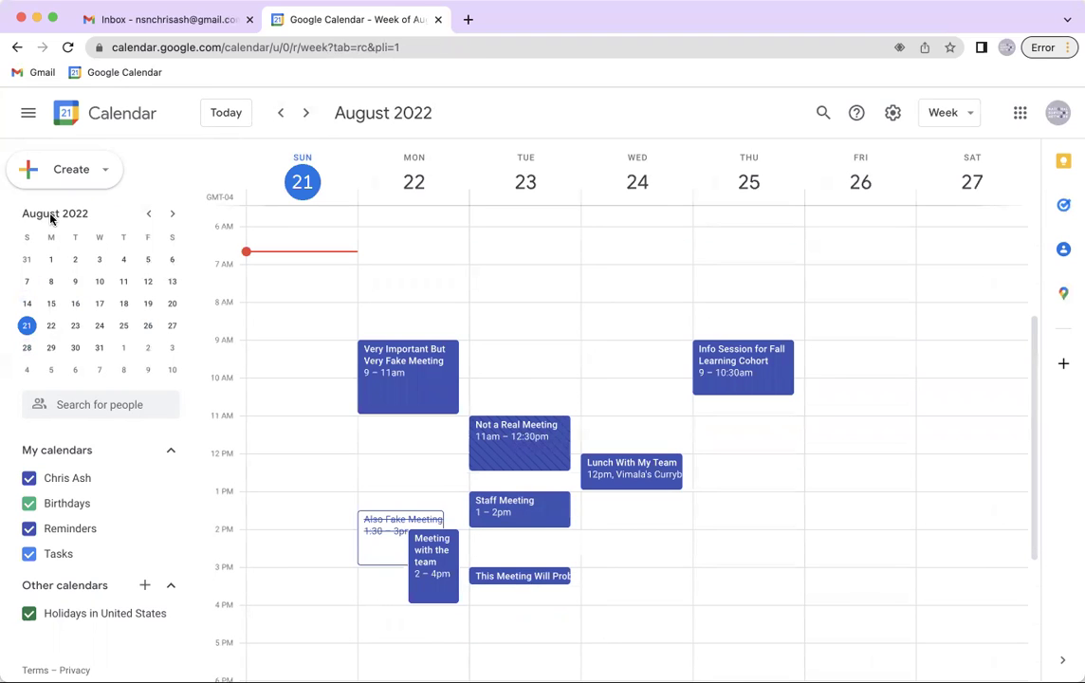
Use the mini calendar to jump to the week of October 4, then to September 5
{"action": "left_click", "coordinate": [175, 217]}
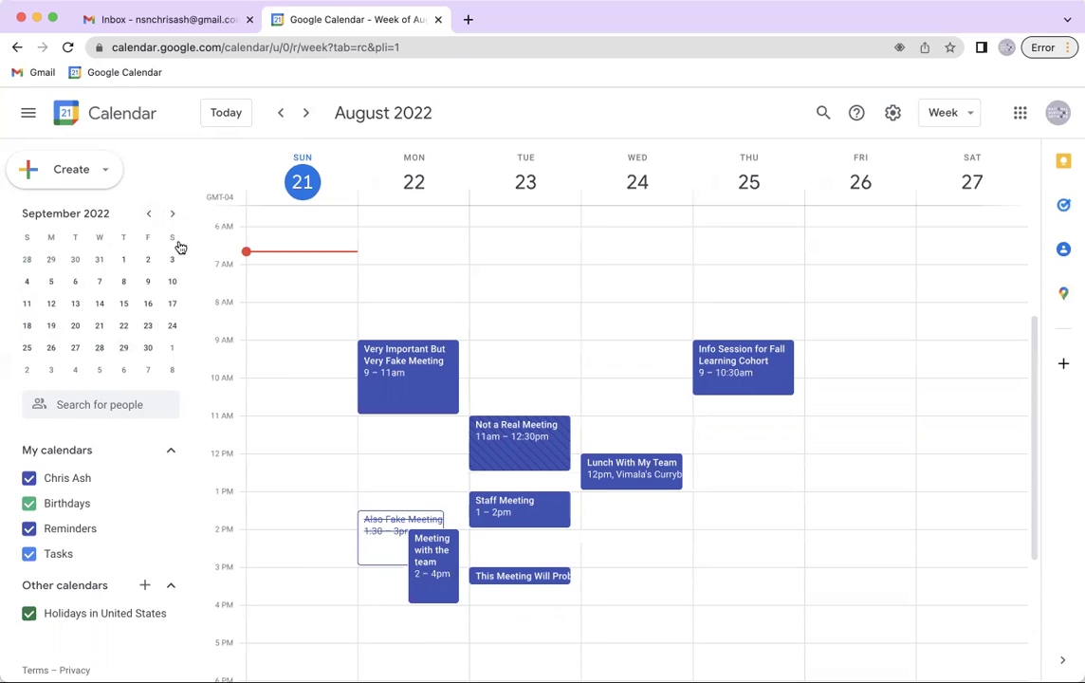
{"action": "left_click", "coordinate": [173, 216]}
{"action": "left_click", "coordinate": [173, 216]}
{"action": "left_click", "coordinate": [172, 216]}
{"action": "left_click", "coordinate": [152, 216]}
{"action": "left_click", "coordinate": [152, 215]}
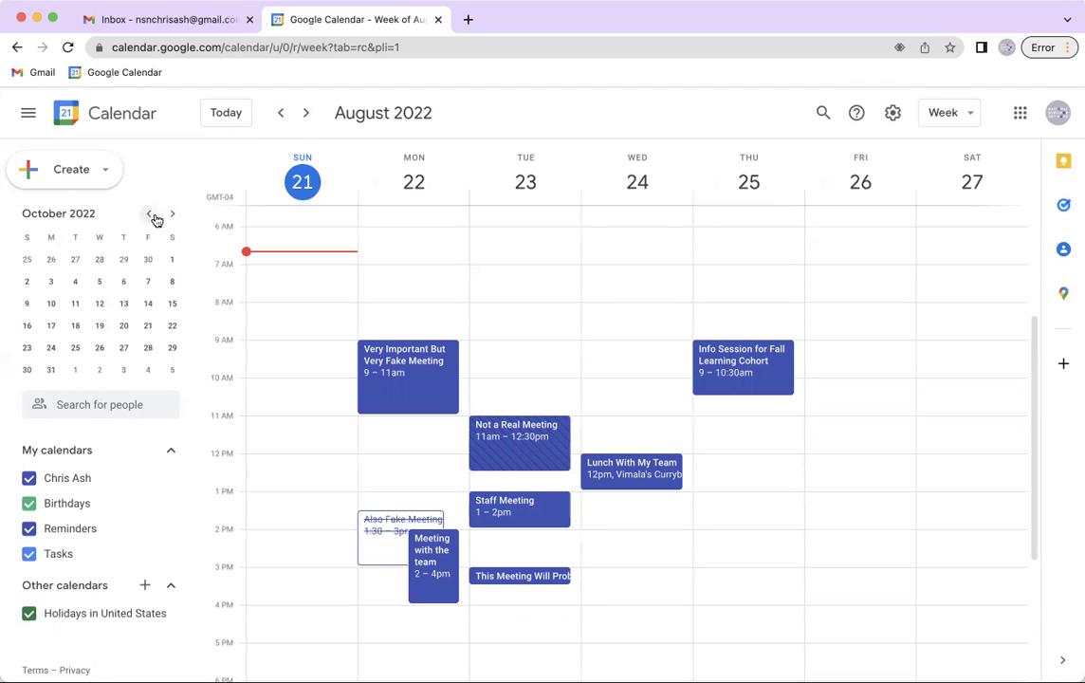
{"action": "left_click", "coordinate": [76, 281]}
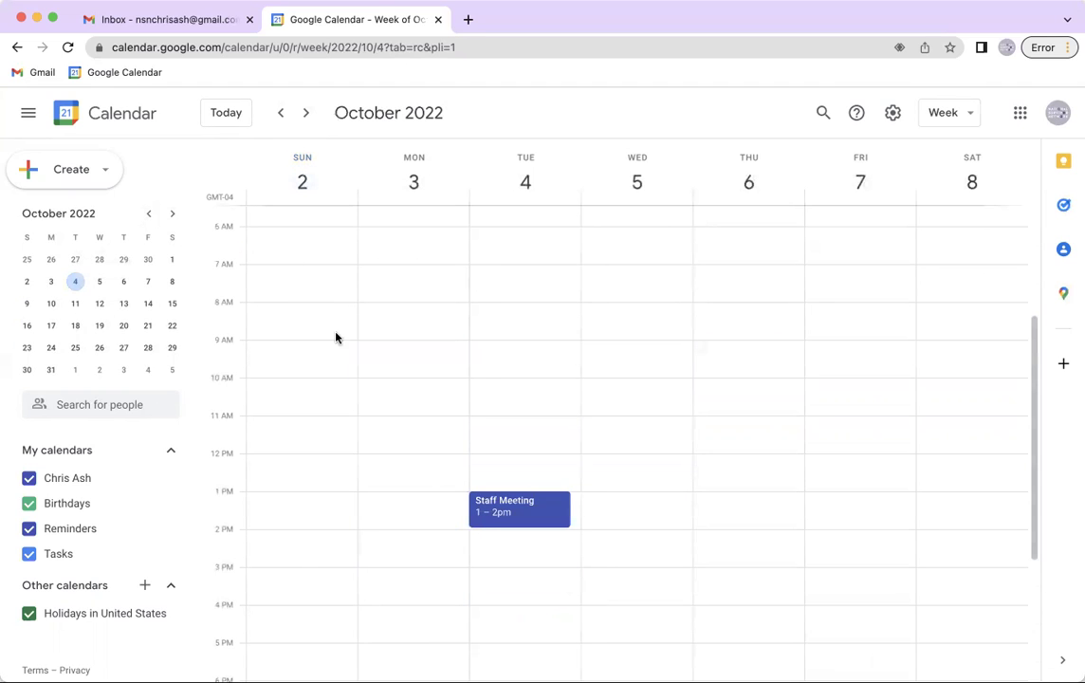
{"action": "left_click", "coordinate": [150, 216]}
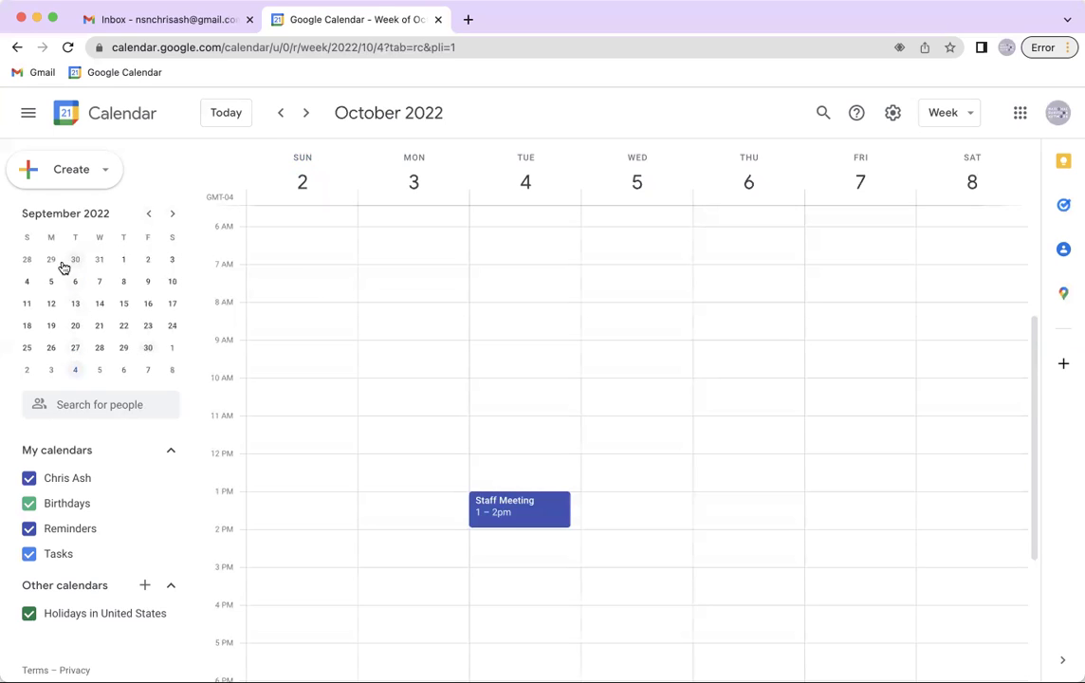
{"action": "left_click", "coordinate": [51, 281]}
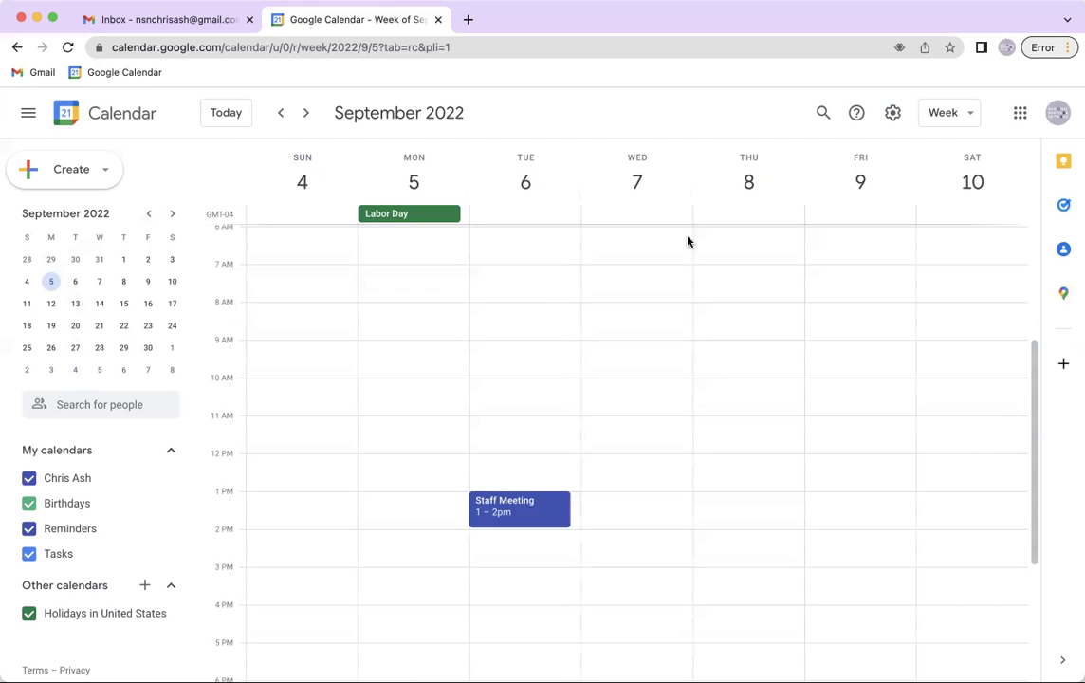
Start a new event on Monday, September 5 titled 'Vacation - Out of Office (OOO)'
{"action": "left_click", "coordinate": [379, 251]}
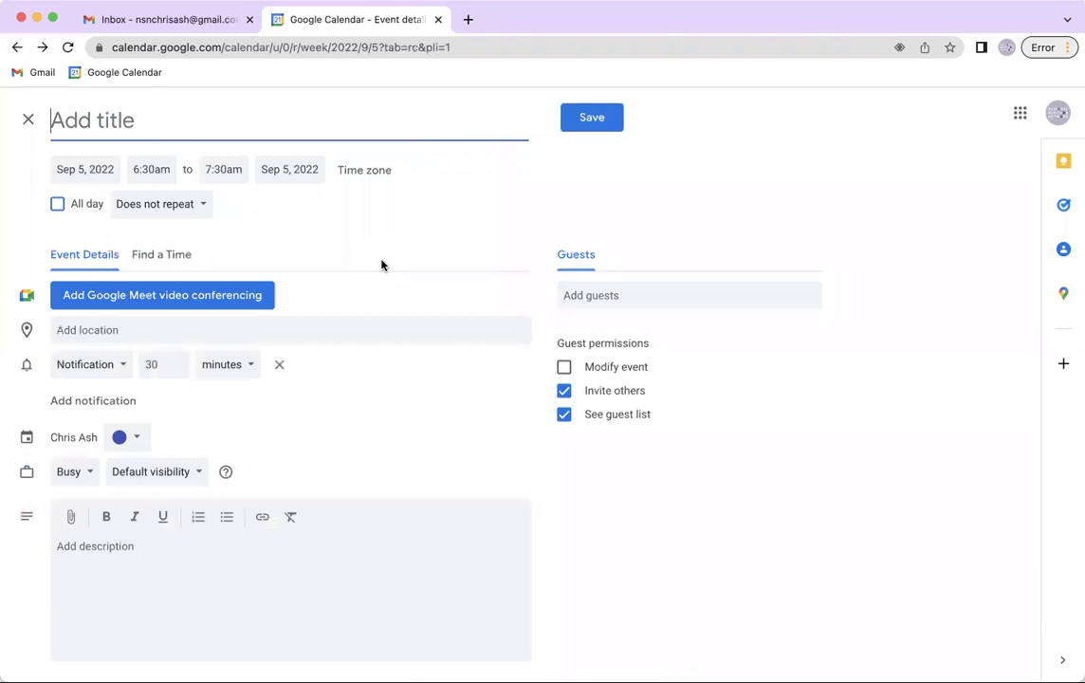
{"action": "type", "text": "Out of Office"}
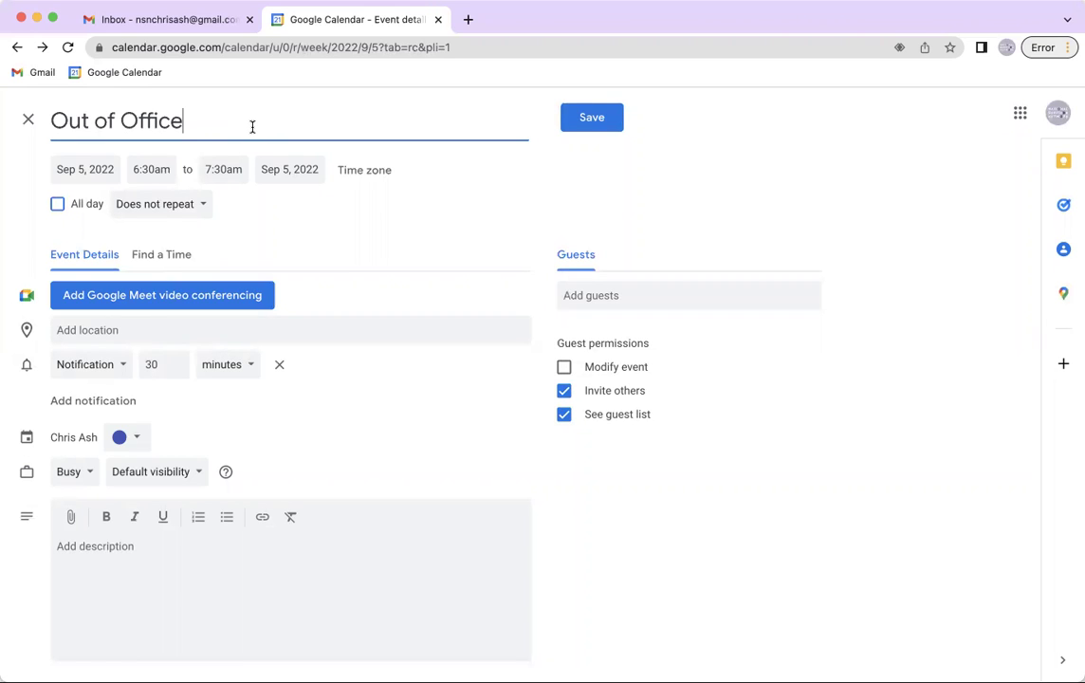
{"action": "key", "text": "BackSpace"}
{"action": "key", "text": "BackSpace"}
{"action": "key", "text": "BackSpace"}
{"action": "key", "text": "BackSpace"}
{"action": "key", "text": "BackSpace"}
{"action": "key", "text": "BackSpace"}
{"action": "key", "text": "BackSpace"}
{"action": "key", "text": "BackSpace"}
{"action": "key", "text": "BackSpace"}
{"action": "key", "text": "BackSpace"}
{"action": "key", "text": "BackSpace"}
{"action": "key", "text": "BackSpace"}
{"action": "key", "text": "BackSpace"}
{"action": "type", "text": "Vacation -"}
{"action": "type", "text": " Oou"}
{"action": "key", "text": "BackSpace"}
{"action": "key", "text": "BackSpace"}
{"action": "type", "text": "ut of Office"}
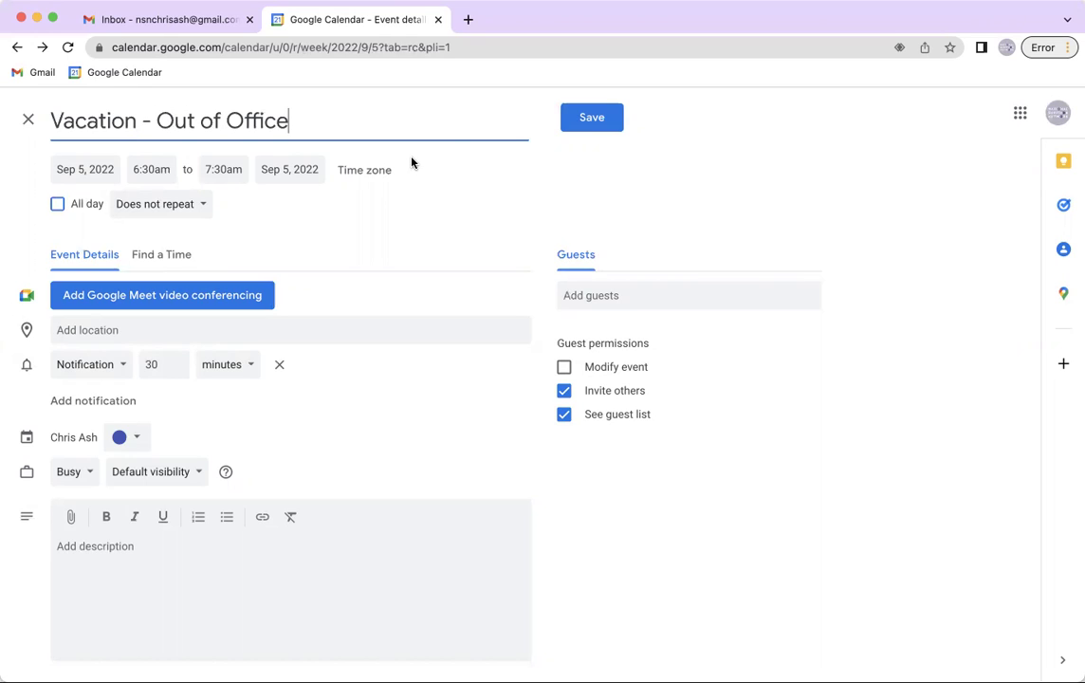
{"action": "type", "text": " (OOO)"}
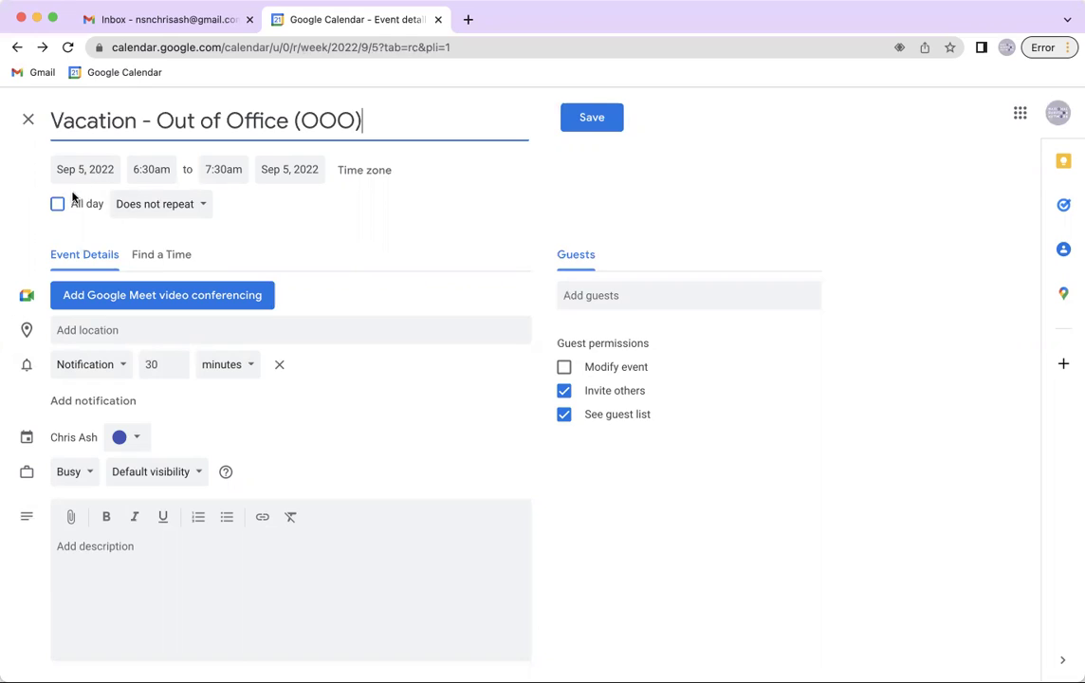
Make the vacation an all-day event ending Friday, September 9, and save it
{"action": "left_click", "coordinate": [58, 204]}
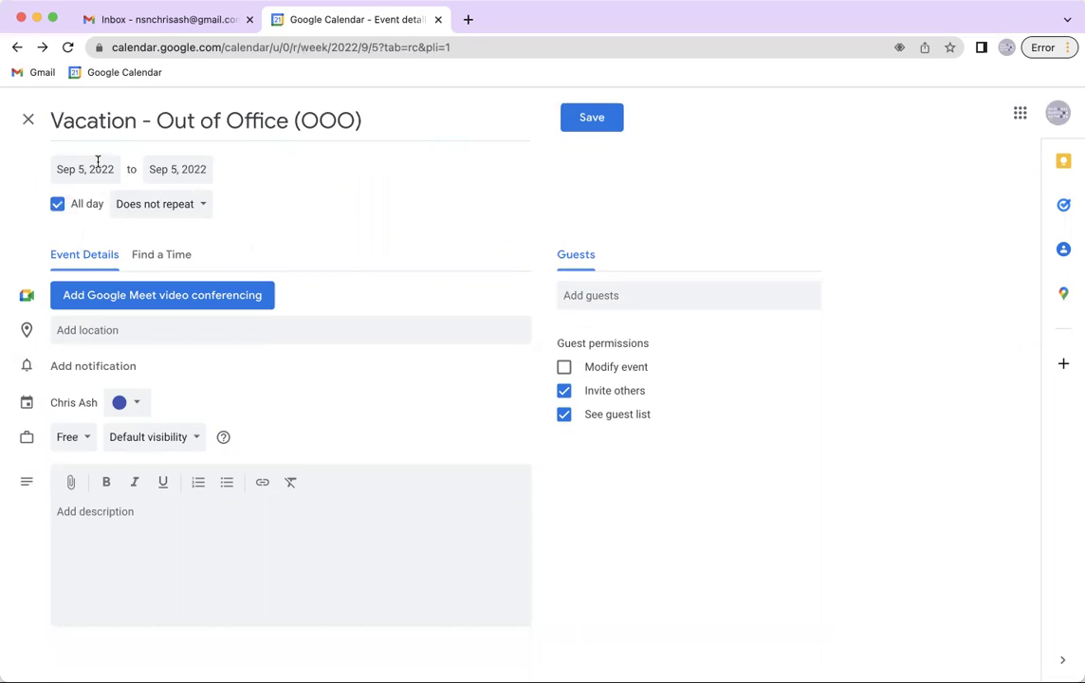
{"action": "left_click", "coordinate": [82, 169]}
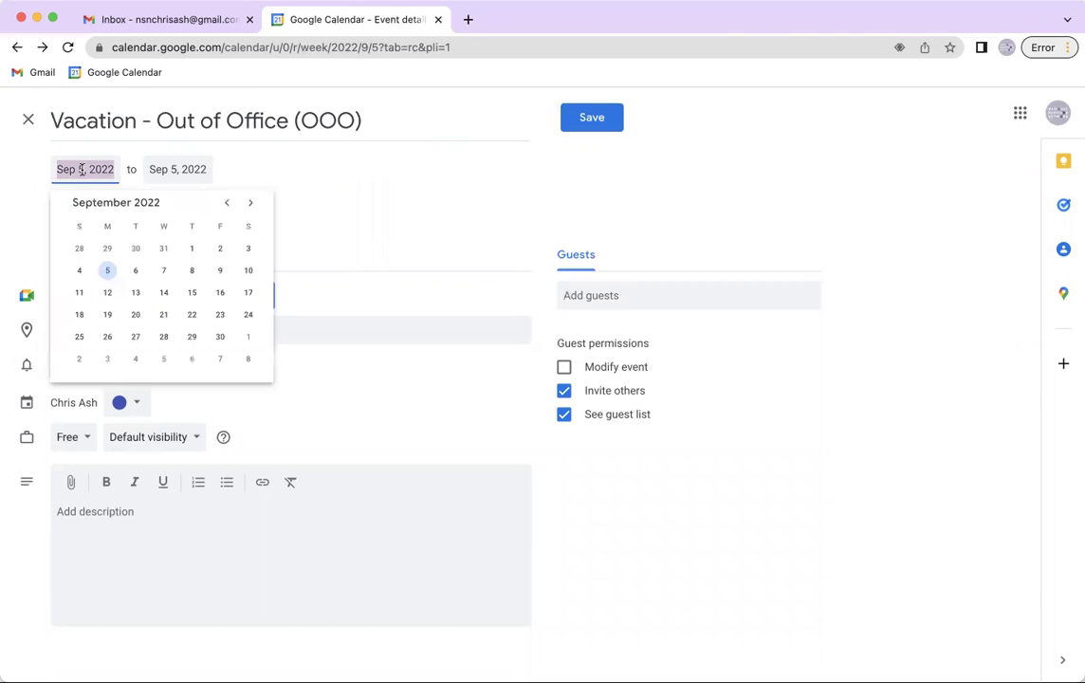
{"action": "left_click", "coordinate": [163, 171]}
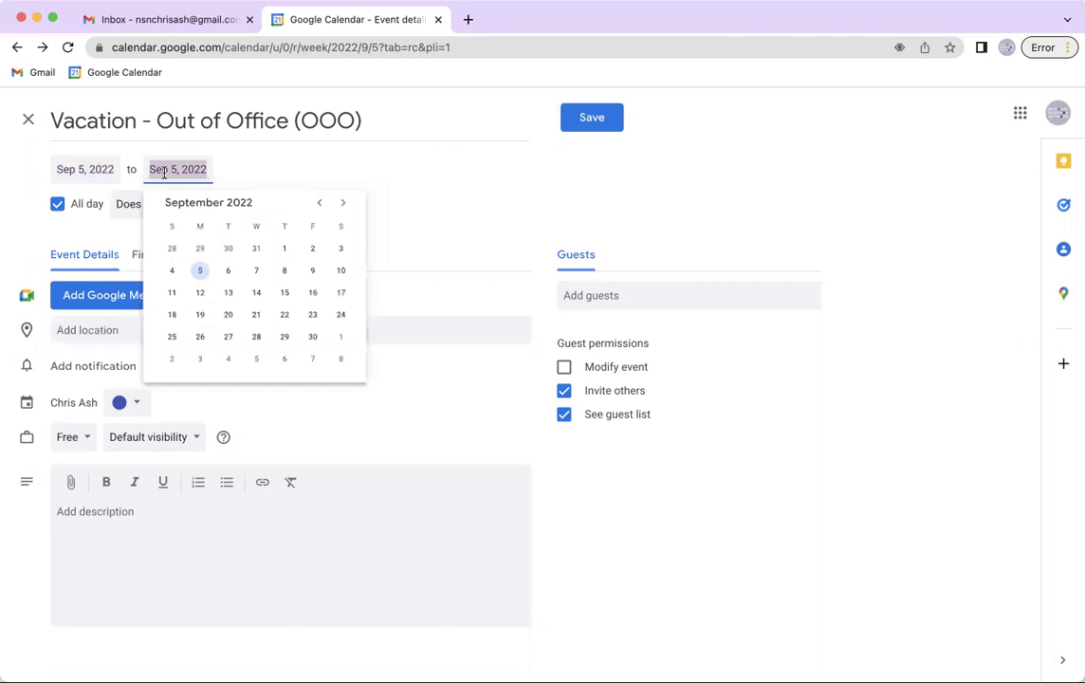
{"action": "left_click", "coordinate": [311, 272]}
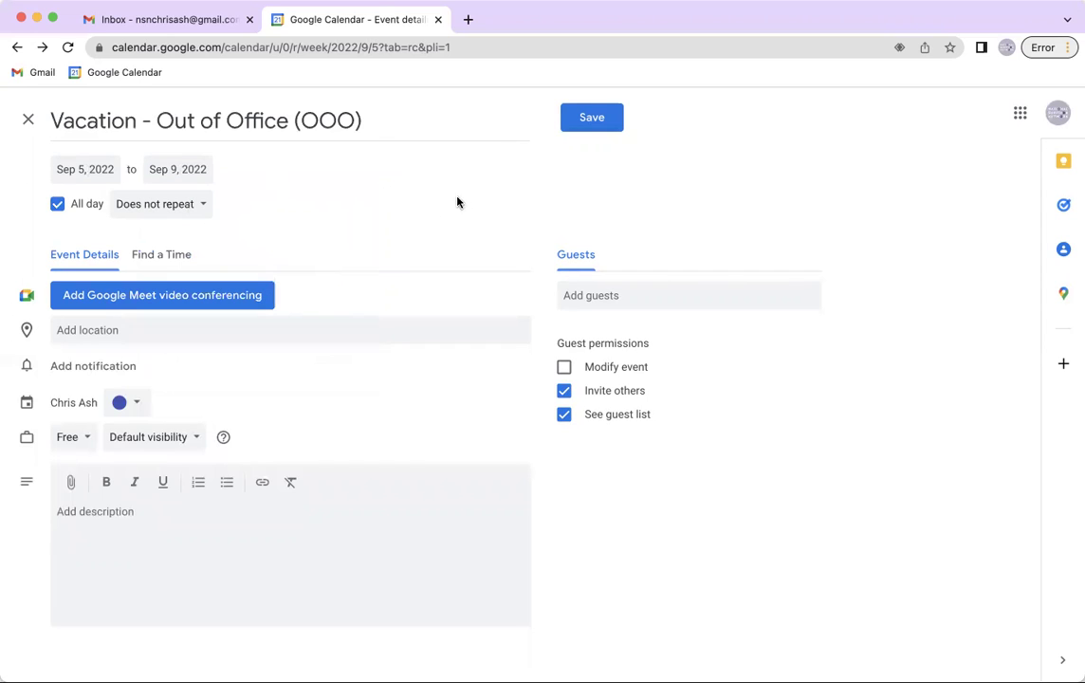
{"action": "left_click", "coordinate": [611, 134]}
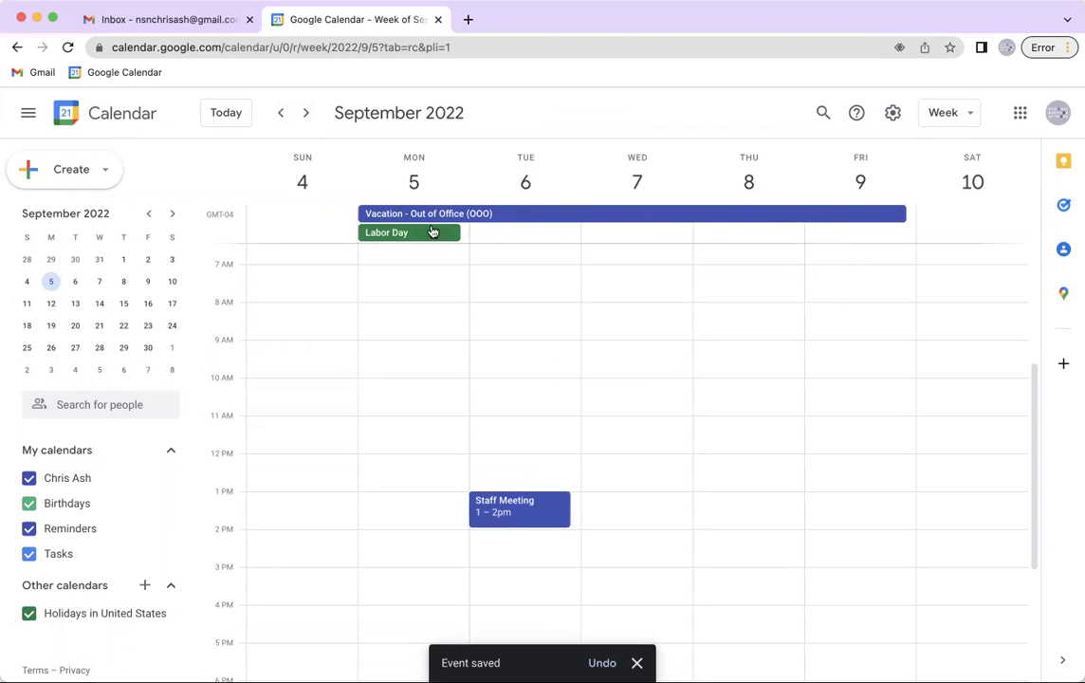
Decline only the September 6 occurrence of the Staff Meeting
{"action": "left_click", "coordinate": [282, 118]}
{"action": "left_click", "coordinate": [307, 115]}
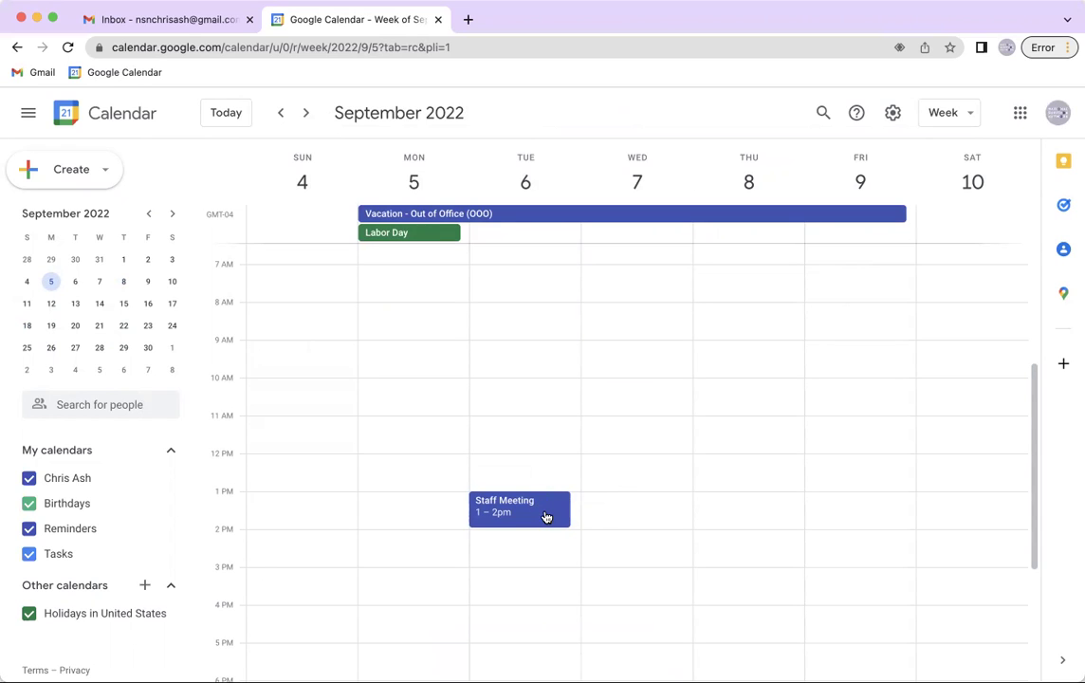
{"action": "right_click", "coordinate": [546, 516]}
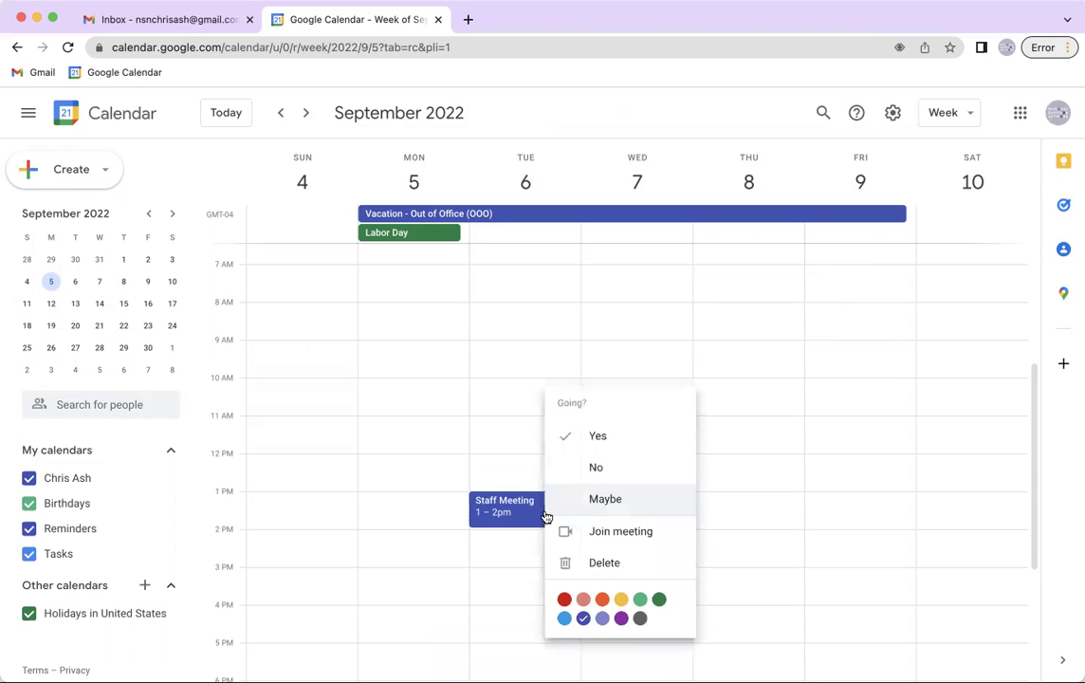
{"action": "left_click", "coordinate": [592, 471]}
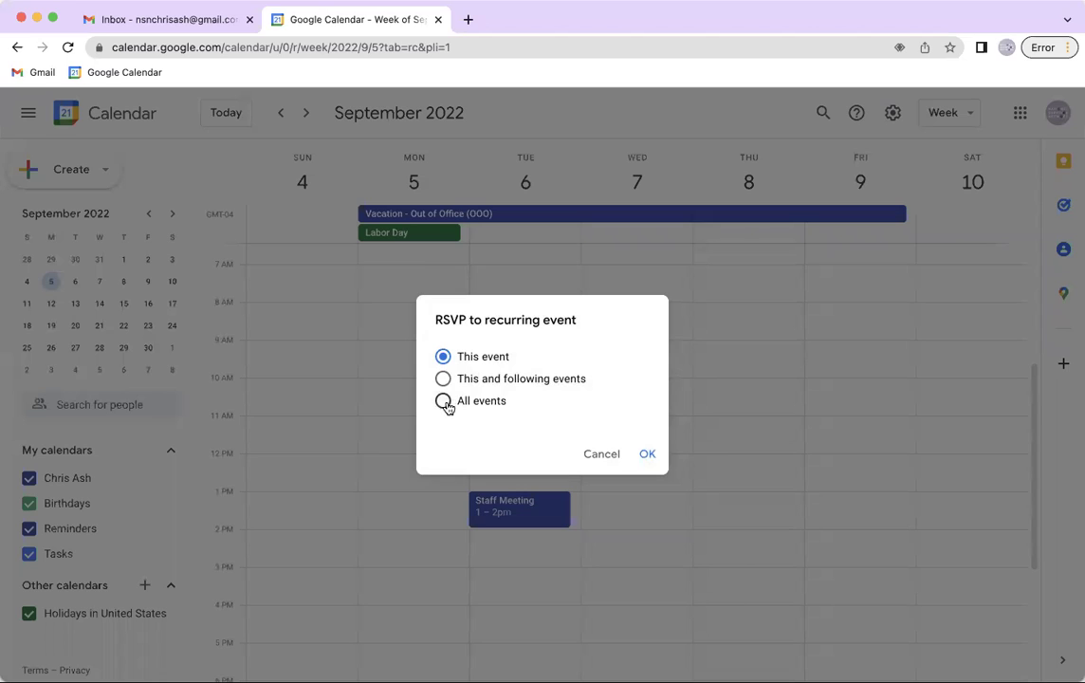
{"action": "left_click", "coordinate": [443, 402]}
{"action": "left_click", "coordinate": [466, 382]}
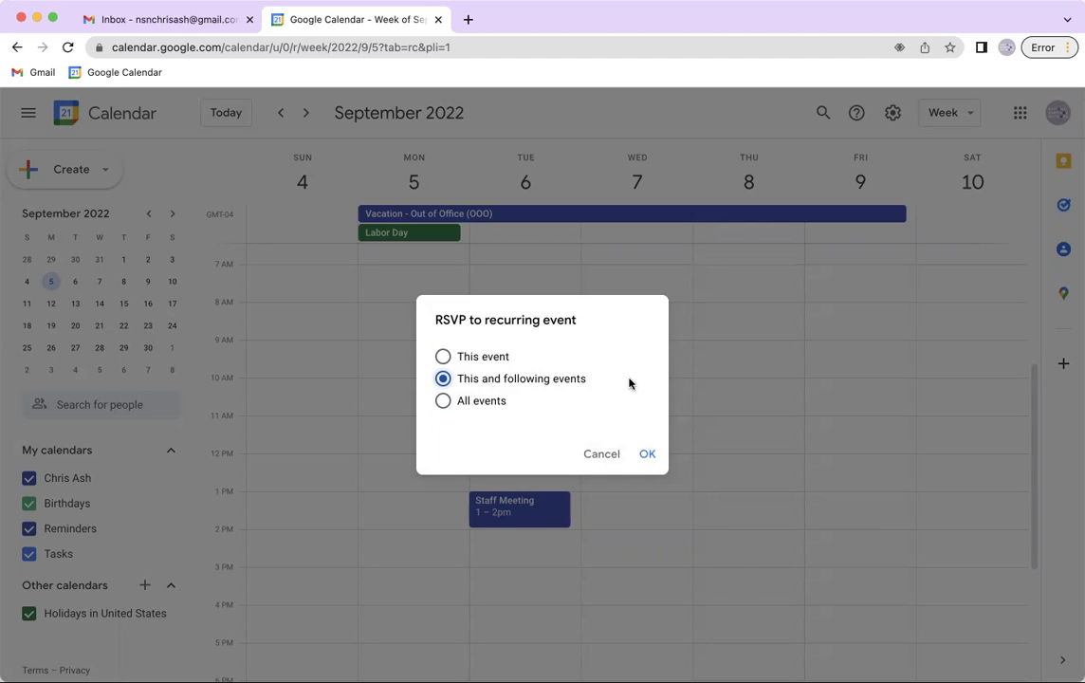
{"action": "left_click", "coordinate": [452, 358]}
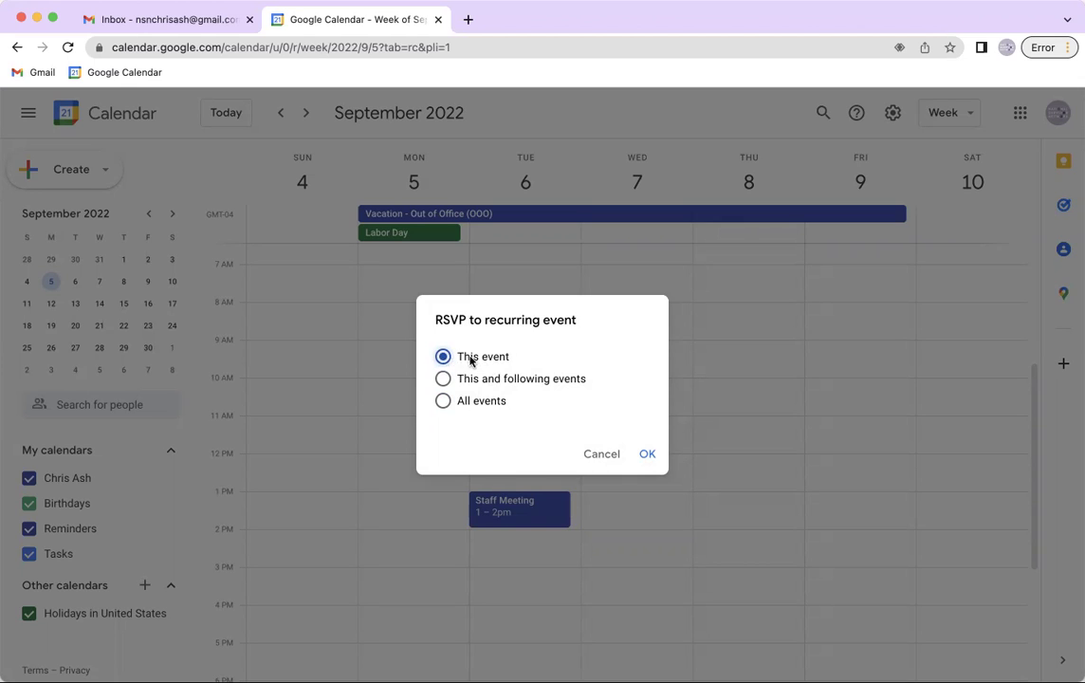
{"action": "left_click", "coordinate": [645, 455]}
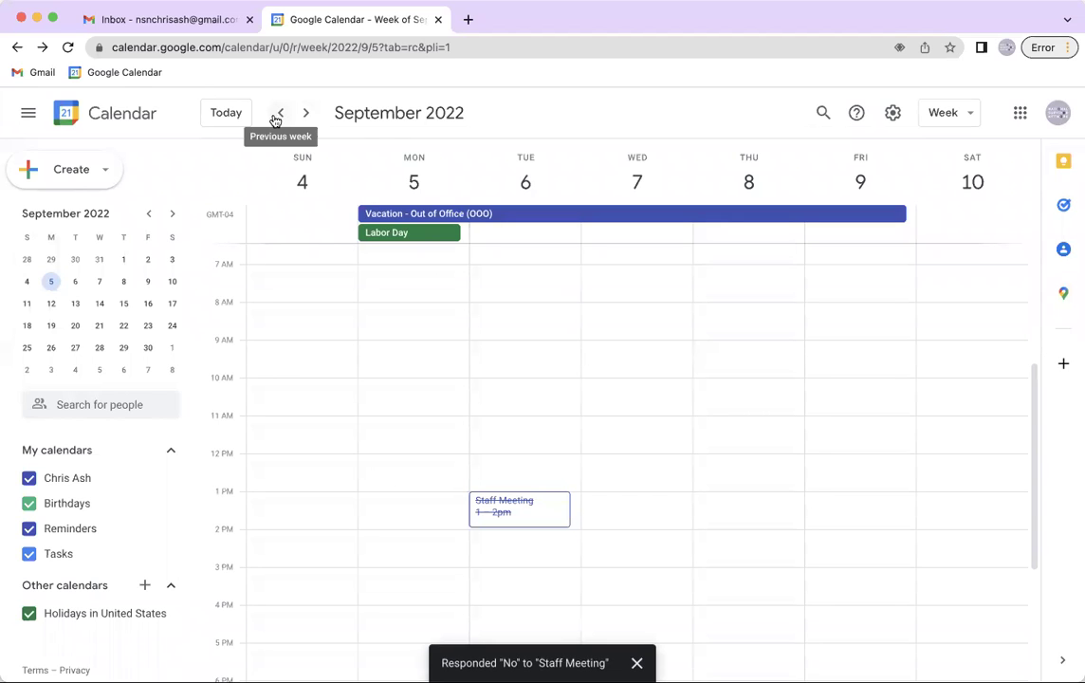
Check the Staff Meetings in the surrounding weeks, ending on September 11–17
{"action": "left_click", "coordinate": [279, 114]}
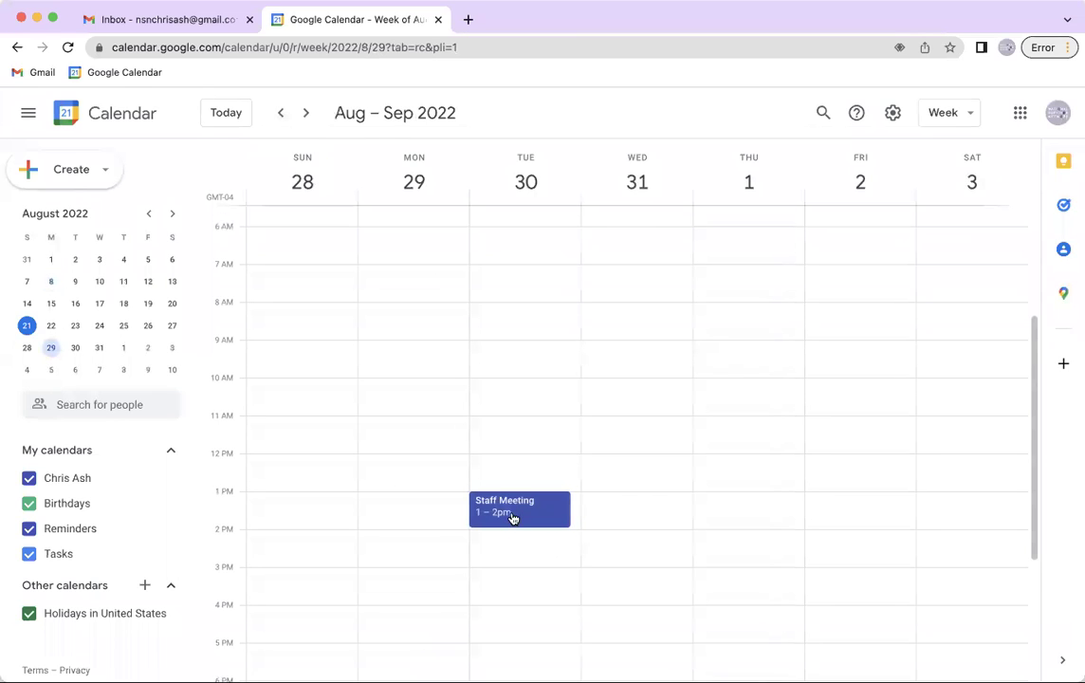
{"action": "left_click", "coordinate": [306, 113]}
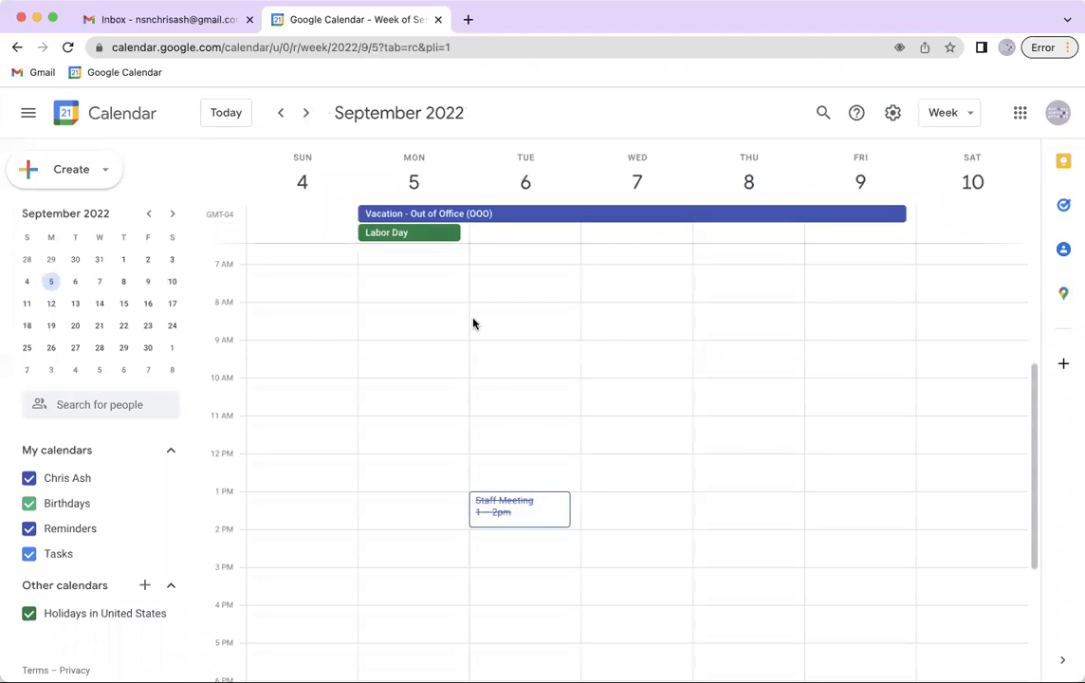
{"action": "left_click", "coordinate": [306, 114]}
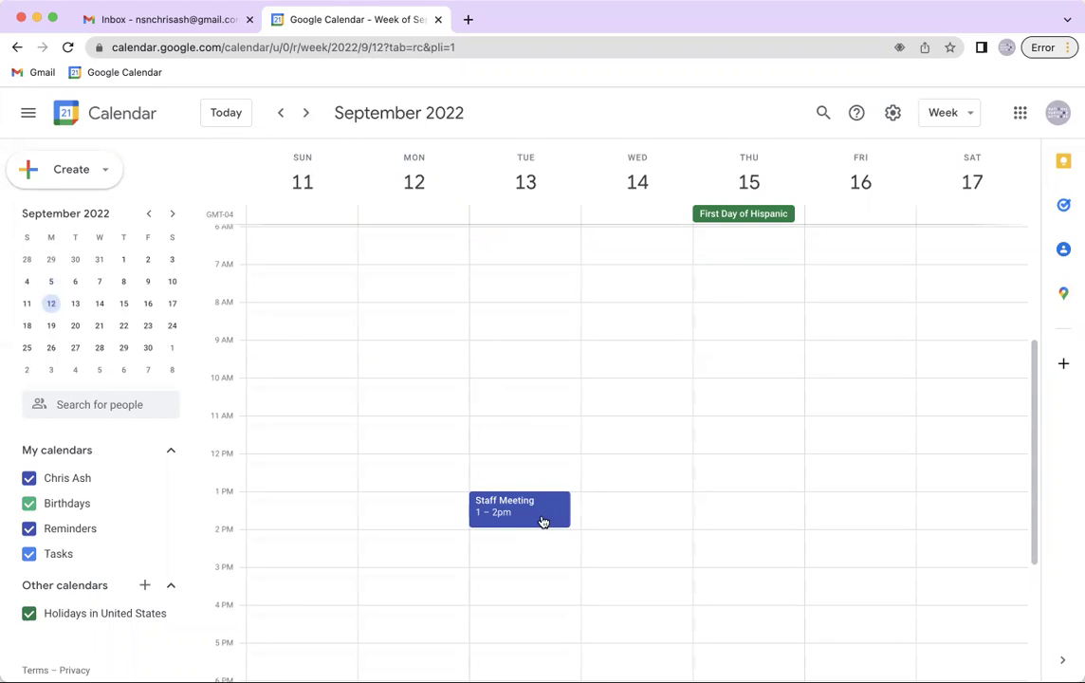
Step back three weeks to the week of August 21–27, 2022
{"action": "left_click", "coordinate": [278, 115]}
{"action": "left_click", "coordinate": [278, 115]}
{"action": "left_click", "coordinate": [278, 115]}
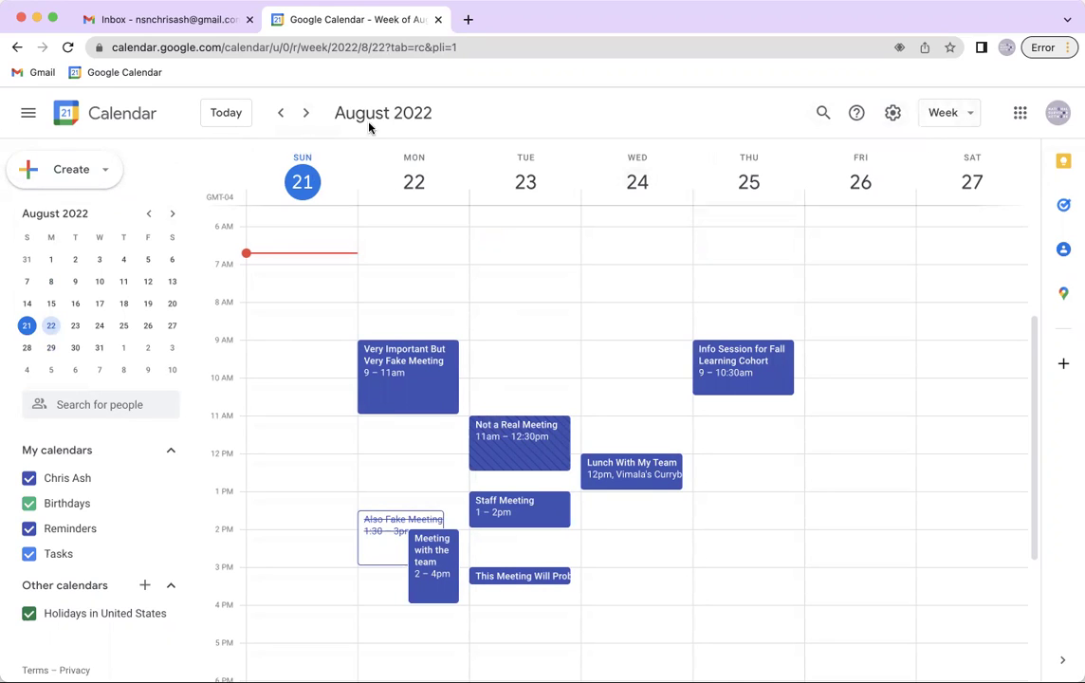
{"action": "left_click", "coordinate": [971, 117]}
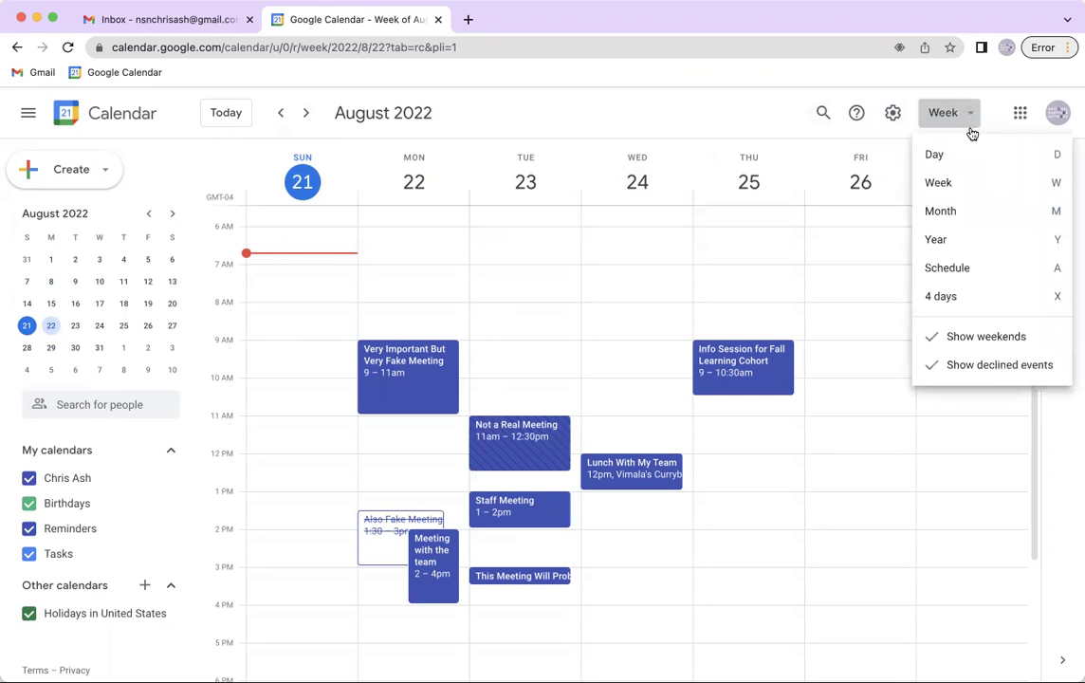
Switch to Day view and land on August 23, discarding an accidental 8 AM draft
{"action": "left_click", "coordinate": [971, 154]}
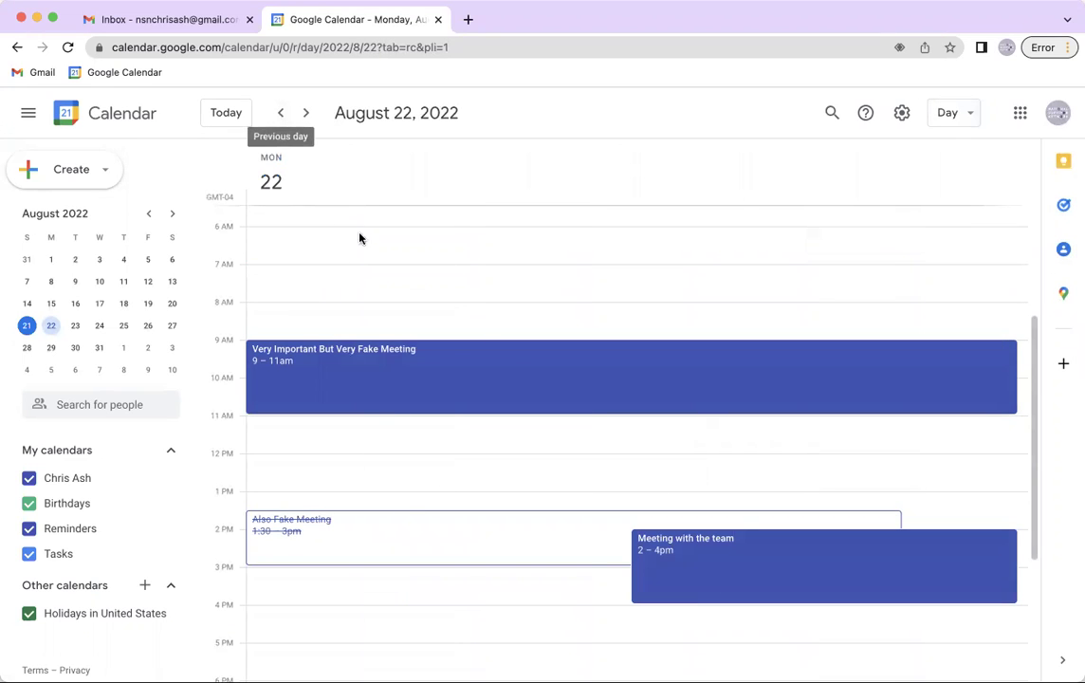
{"action": "left_click", "coordinate": [308, 114]}
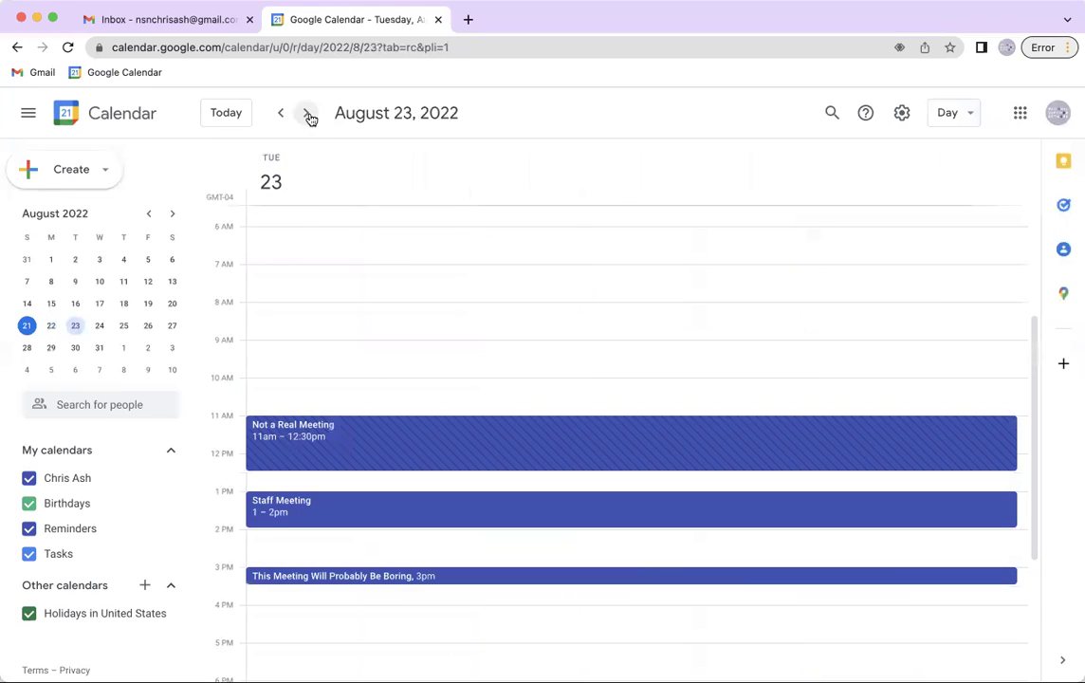
{"action": "left_click", "coordinate": [309, 114]}
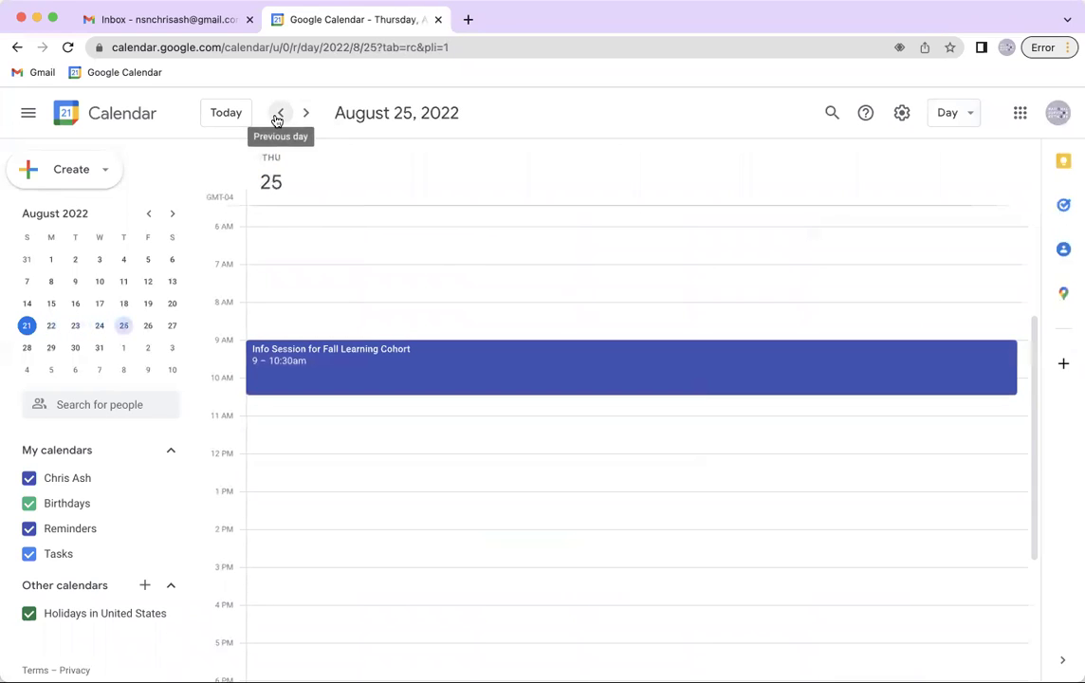
{"action": "left_click", "coordinate": [277, 116]}
{"action": "left_click", "coordinate": [277, 116]}
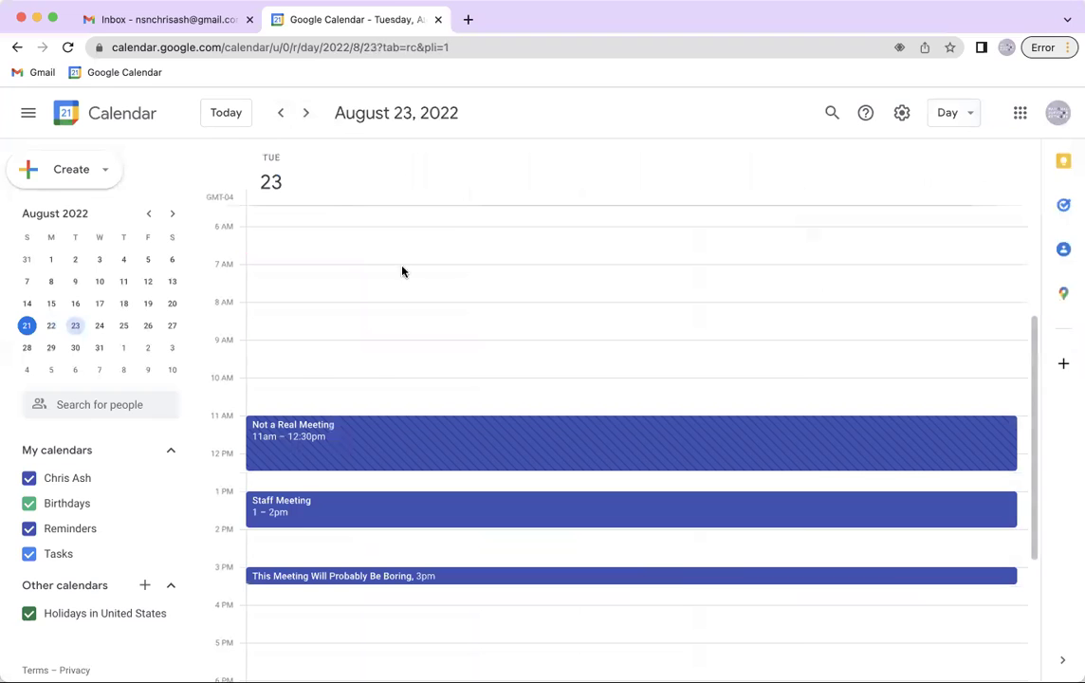
{"action": "left_click", "coordinate": [322, 319]}
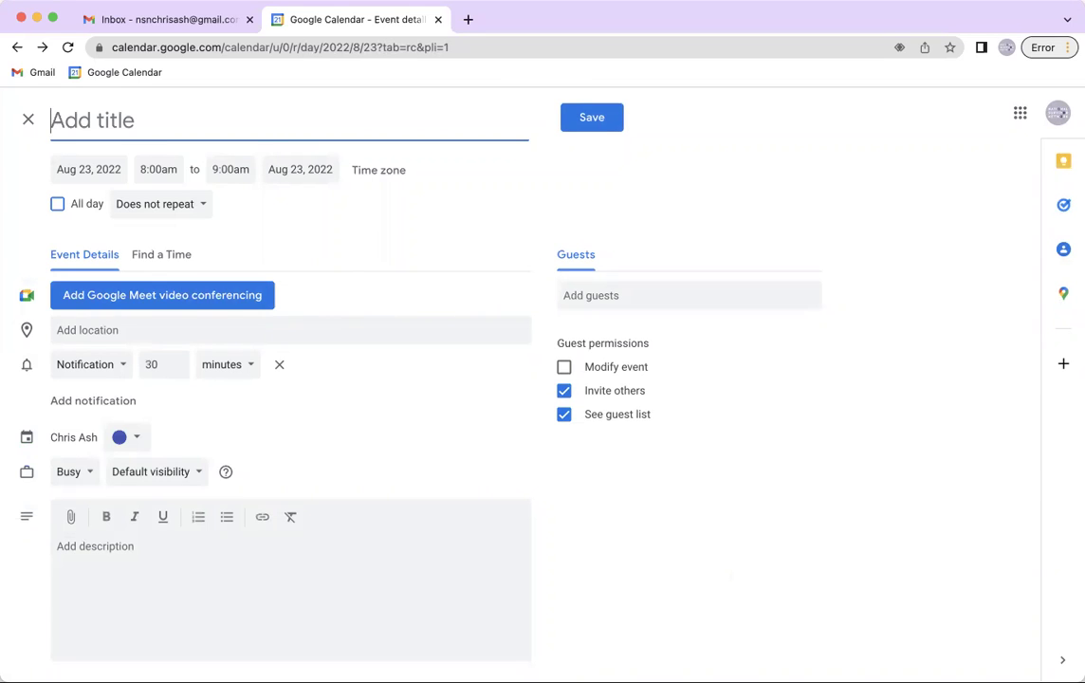
{"action": "left_click", "coordinate": [28, 119]}
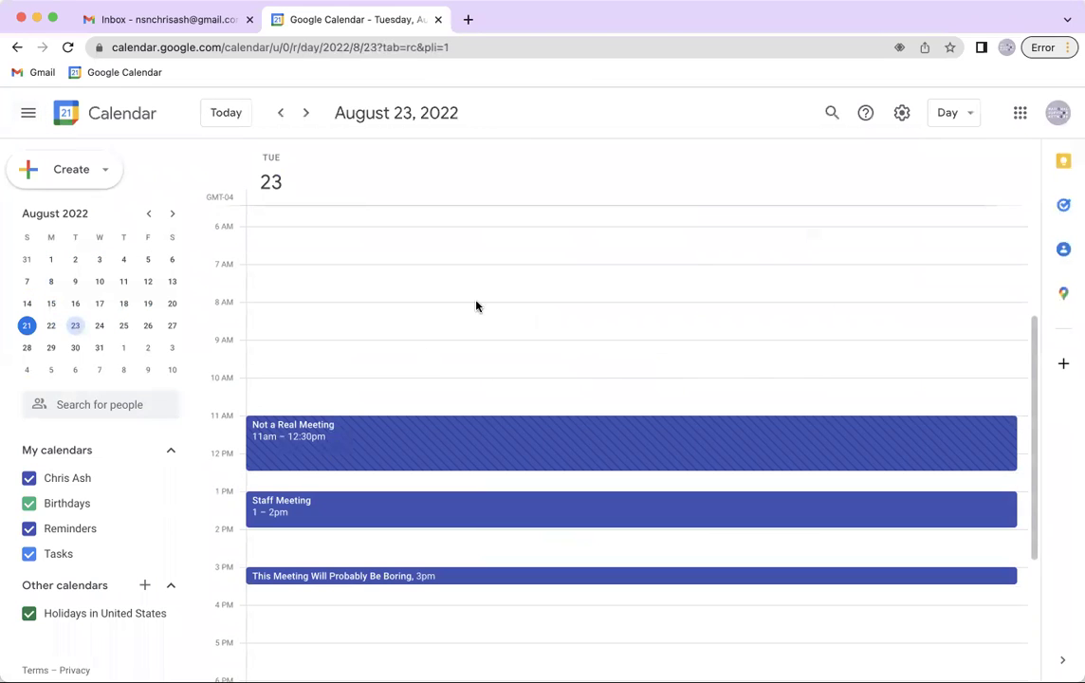
Step through August 24–27, then show the week of August 21–27, discarding an all-day draft
{"action": "left_click", "coordinate": [307, 120]}
{"action": "left_click", "coordinate": [306, 114]}
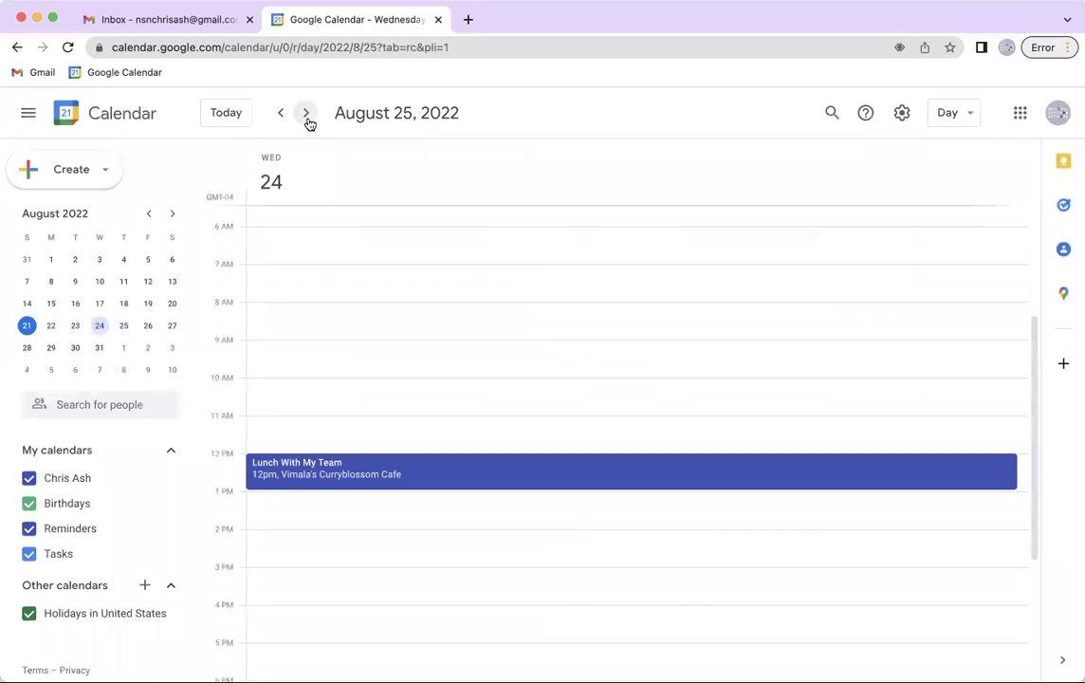
{"action": "left_click", "coordinate": [306, 114]}
{"action": "left_click", "coordinate": [305, 115]}
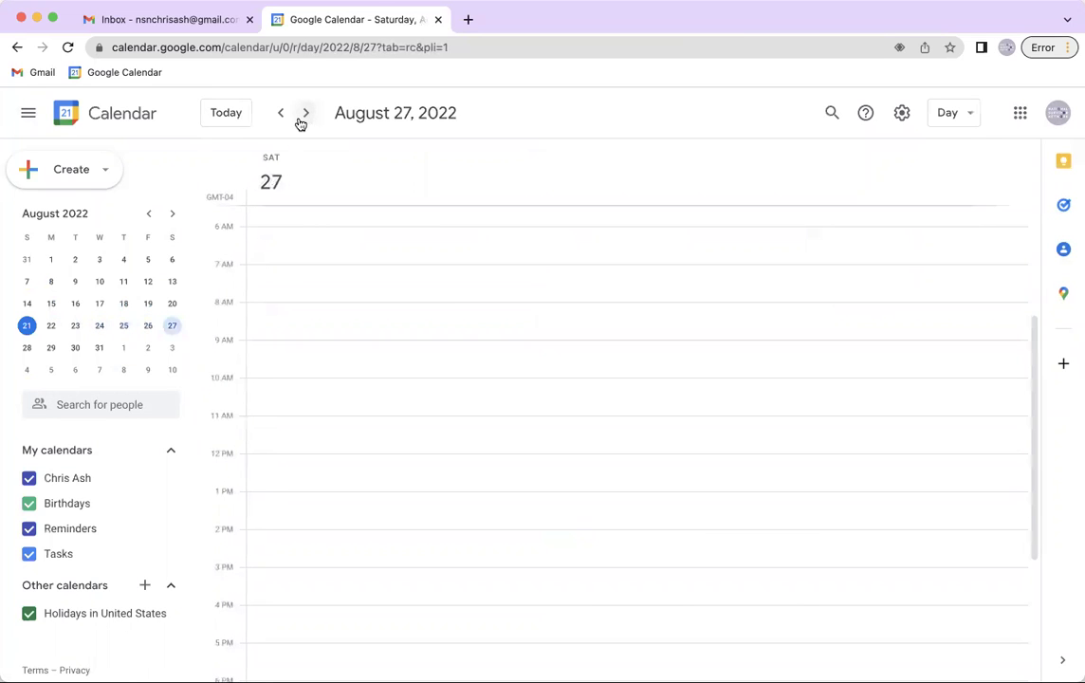
{"action": "left_click", "coordinate": [950, 114]}
{"action": "left_click", "coordinate": [943, 185]}
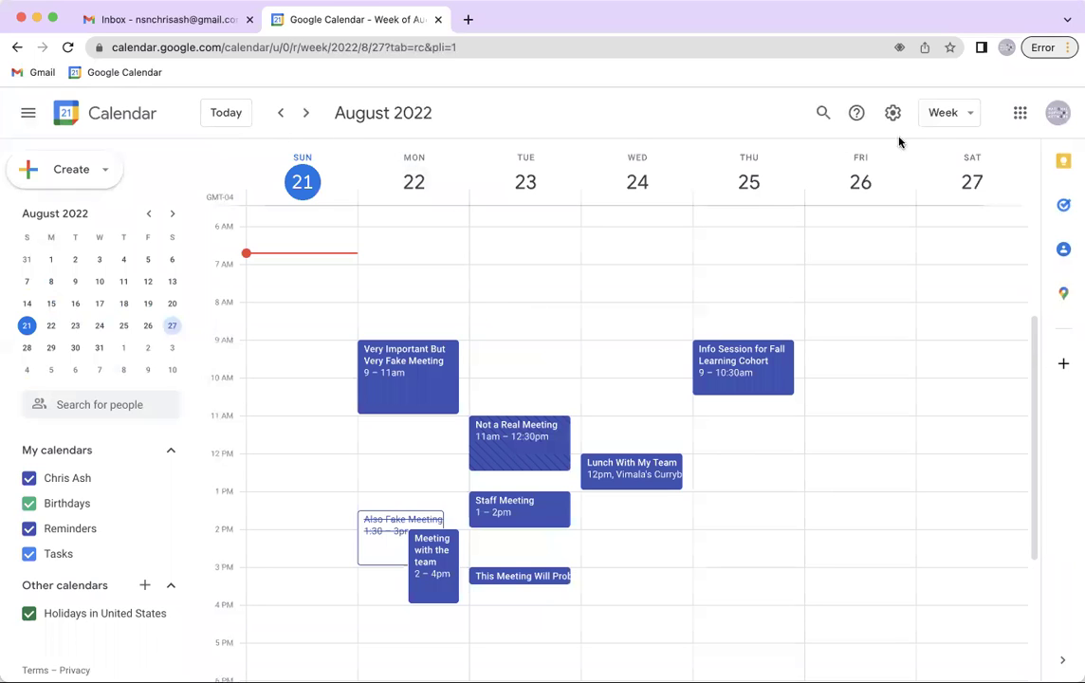
{"action": "left_click", "coordinate": [453, 190]}
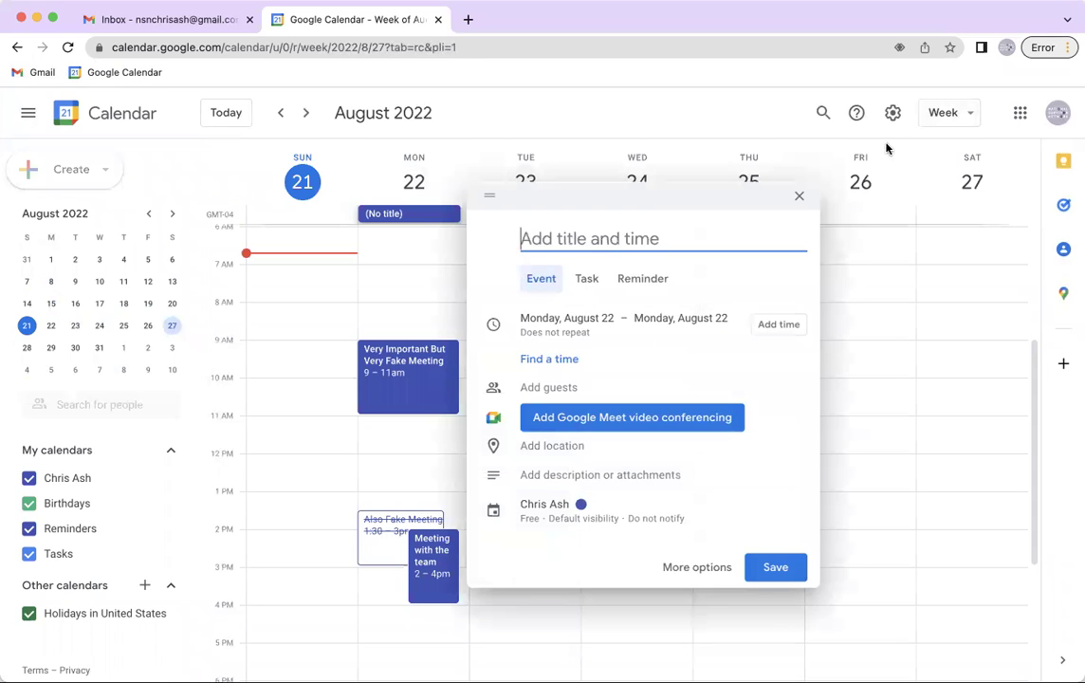
{"action": "key", "text": "Escape"}
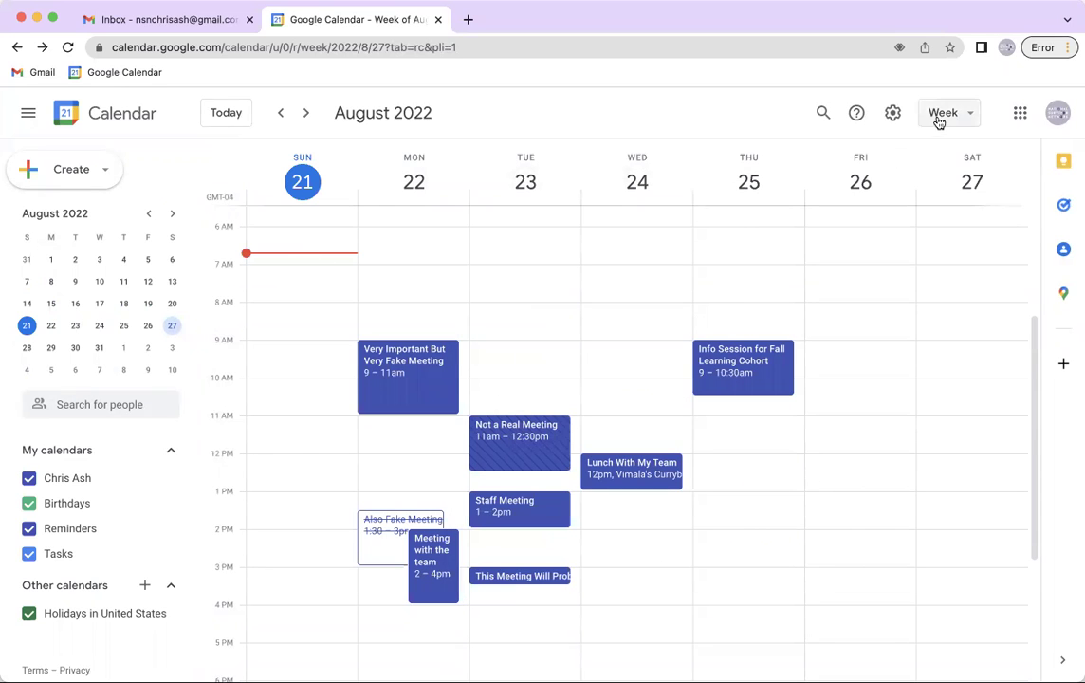
Return to Day view, step back to August 23, then switch to Month view
{"action": "left_click", "coordinate": [943, 113]}
{"action": "left_click", "coordinate": [948, 161]}
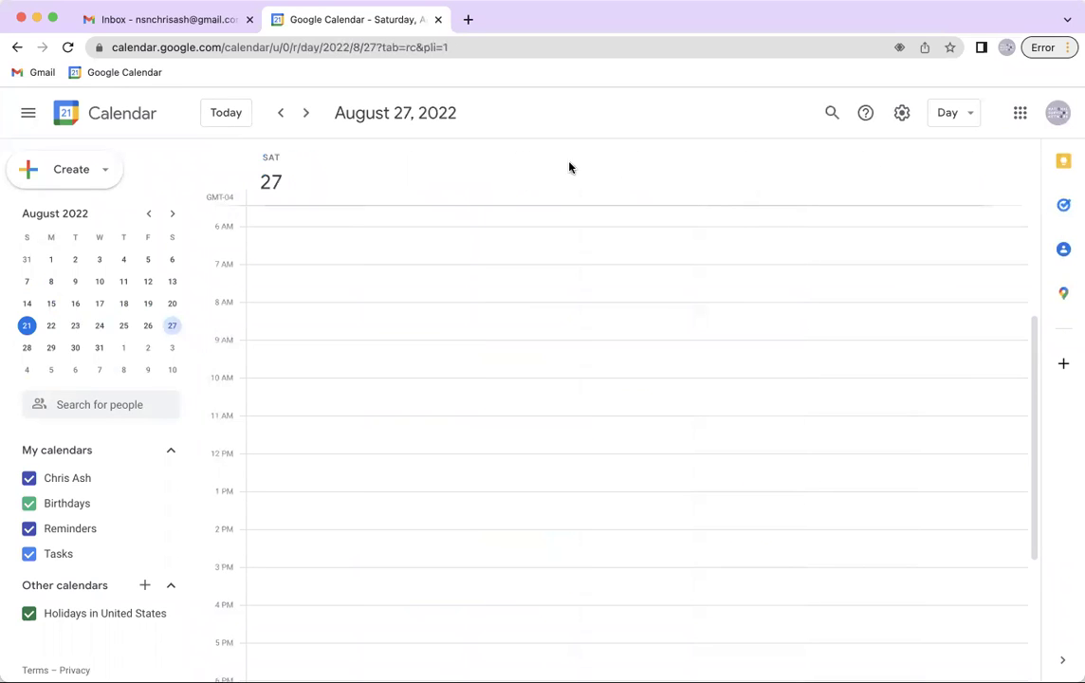
{"action": "left_click", "coordinate": [306, 114]}
{"action": "left_click", "coordinate": [306, 114]}
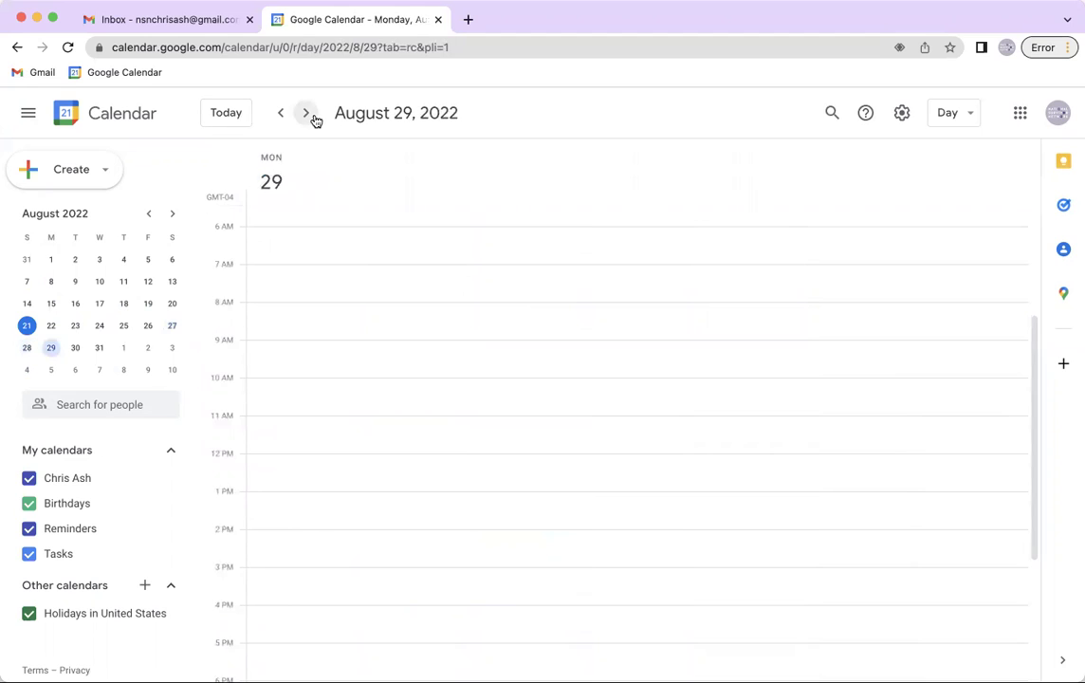
{"action": "left_click", "coordinate": [280, 114]}
{"action": "left_click", "coordinate": [281, 115]}
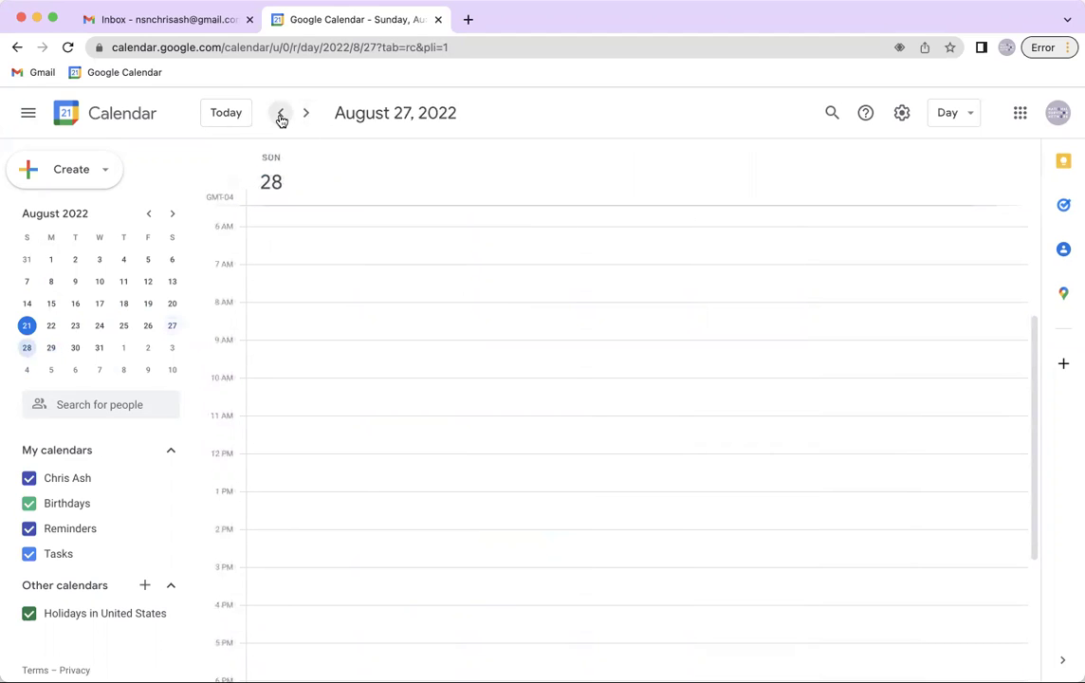
{"action": "left_click", "coordinate": [281, 115]}
{"action": "left_click", "coordinate": [280, 115]}
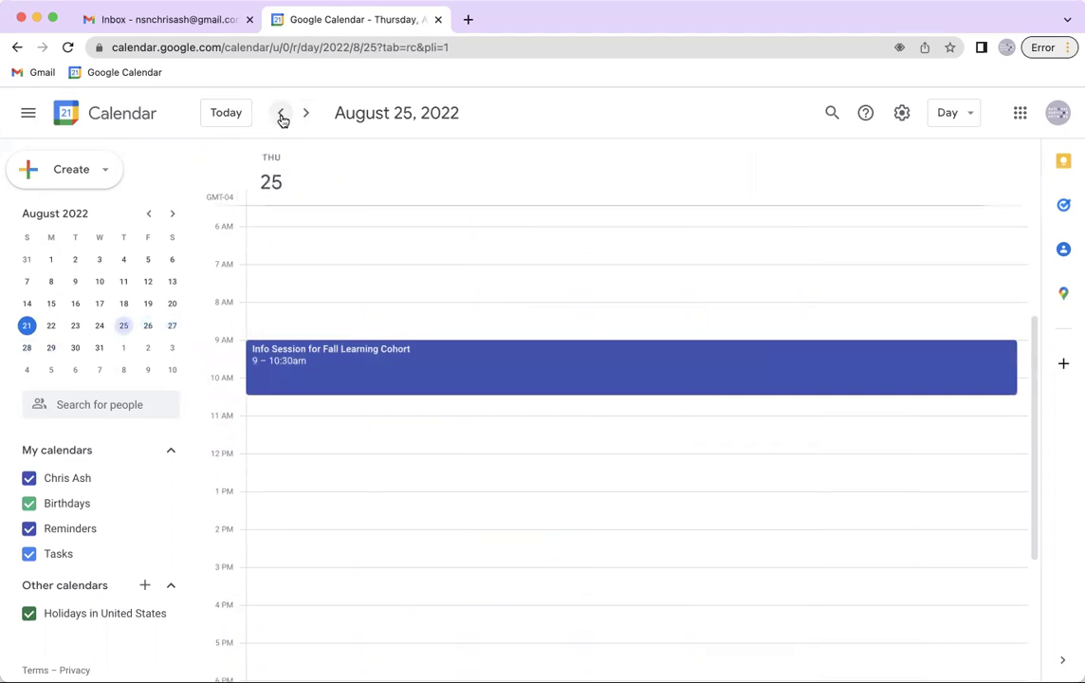
{"action": "left_click", "coordinate": [281, 115]}
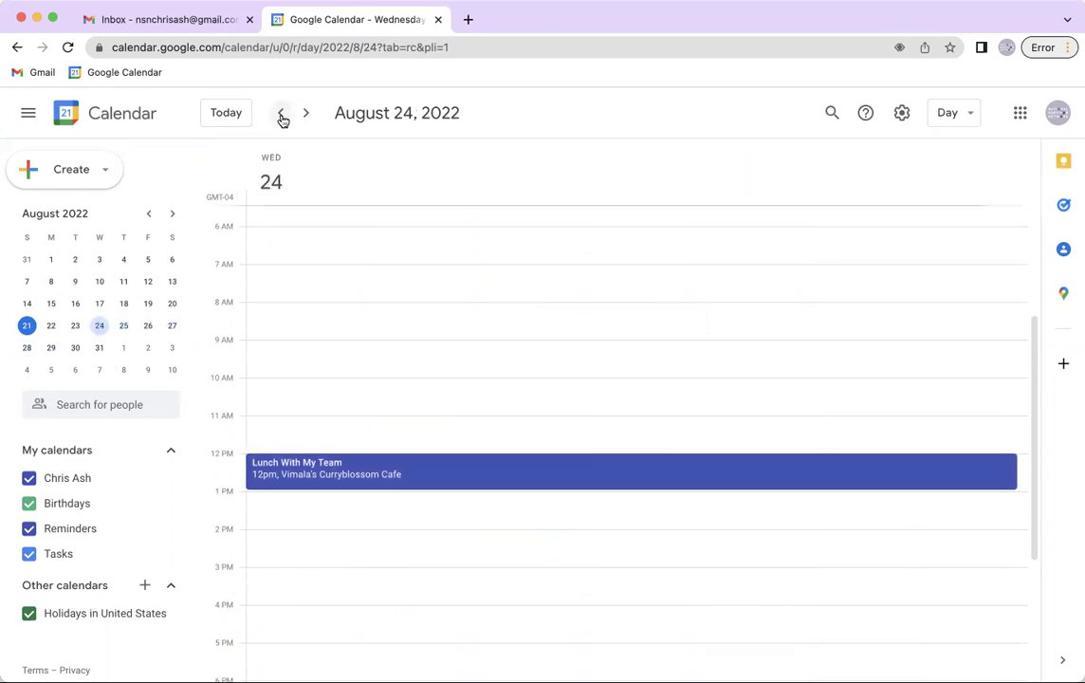
{"action": "left_click", "coordinate": [281, 115]}
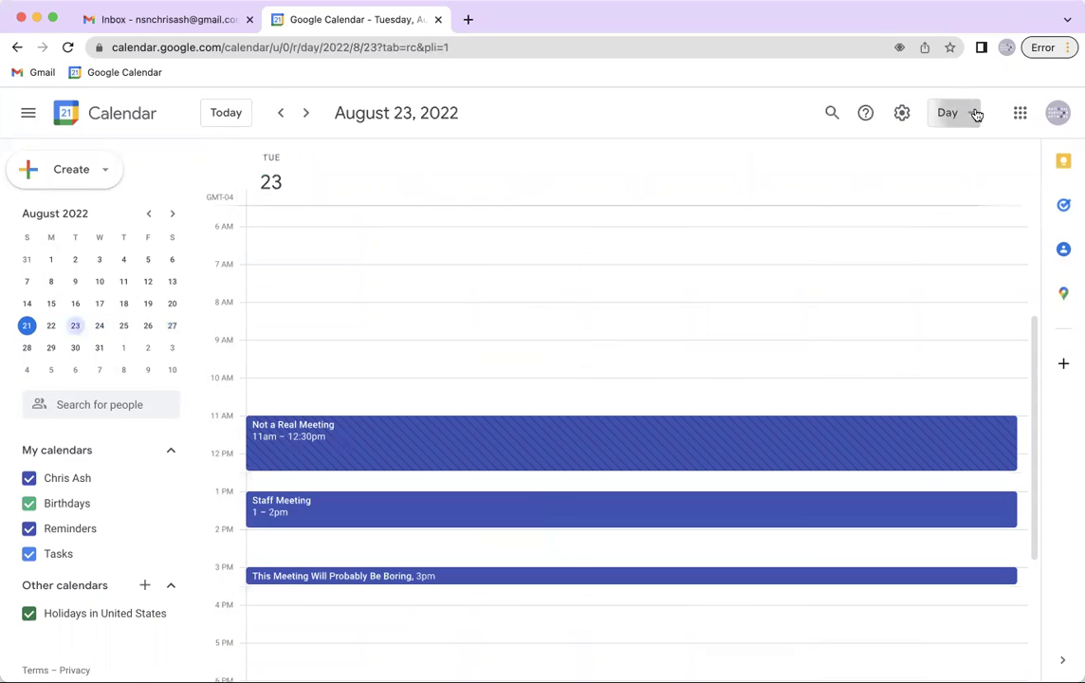
{"action": "left_click", "coordinate": [976, 114]}
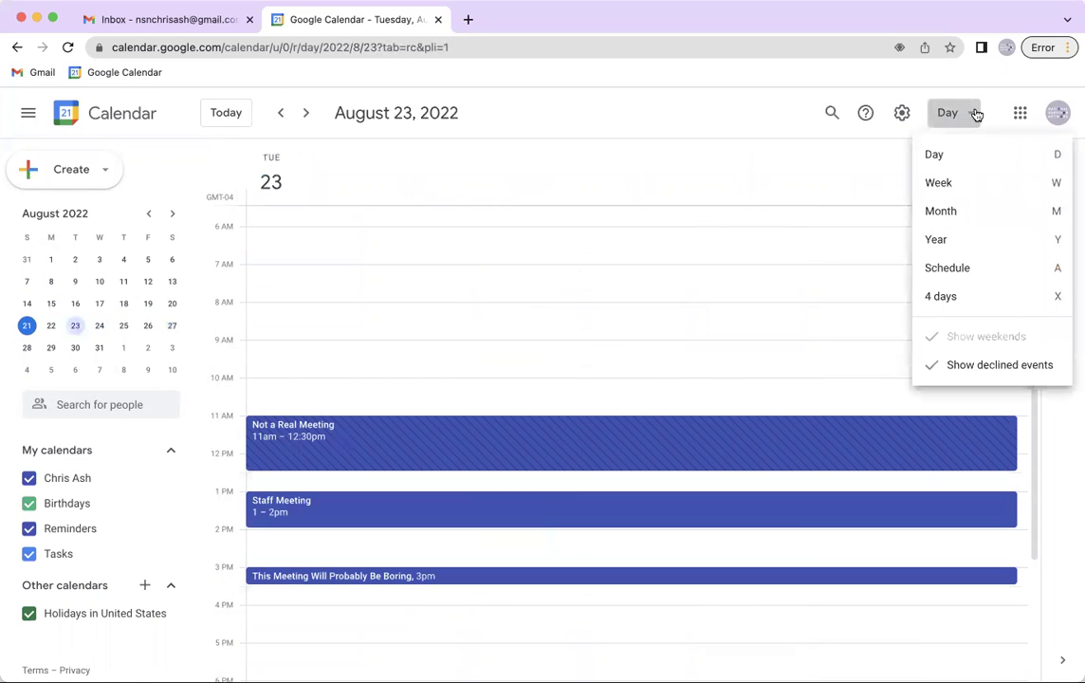
{"action": "left_click", "coordinate": [957, 210]}
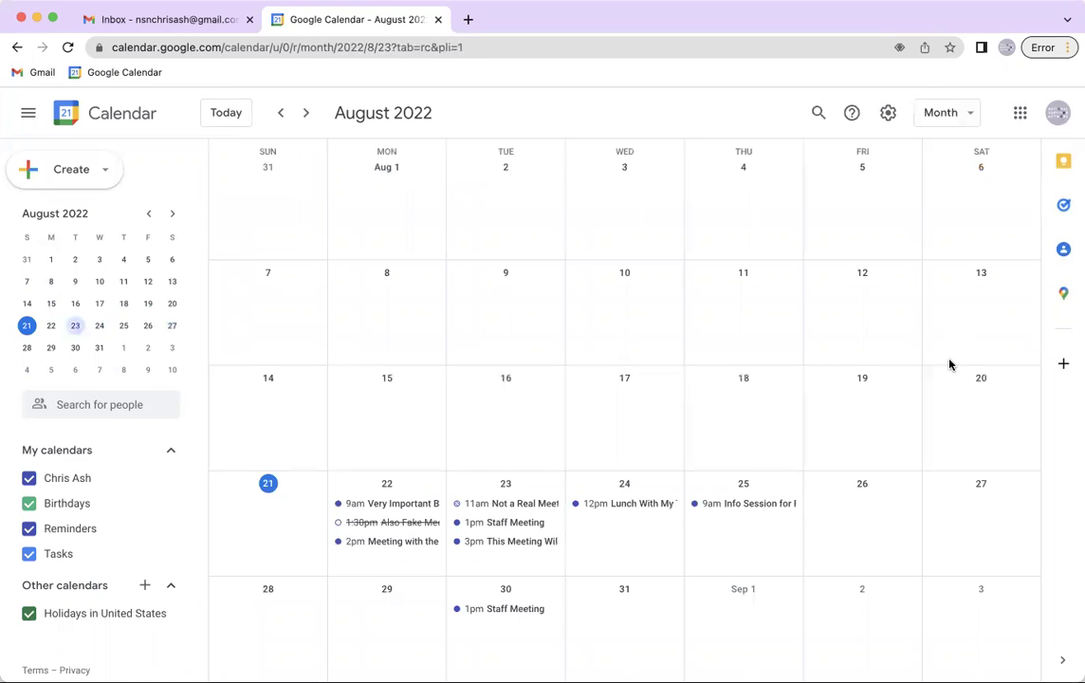
Move the month view to September 2022, discarding an accidental September 1 draft, then switch to Year view
{"action": "scroll", "coordinate": [949, 363], "scroll_direction": "down", "scroll_amount": 2}
{"action": "scroll", "coordinate": [949, 363], "scroll_direction": "up", "scroll_amount": 2}
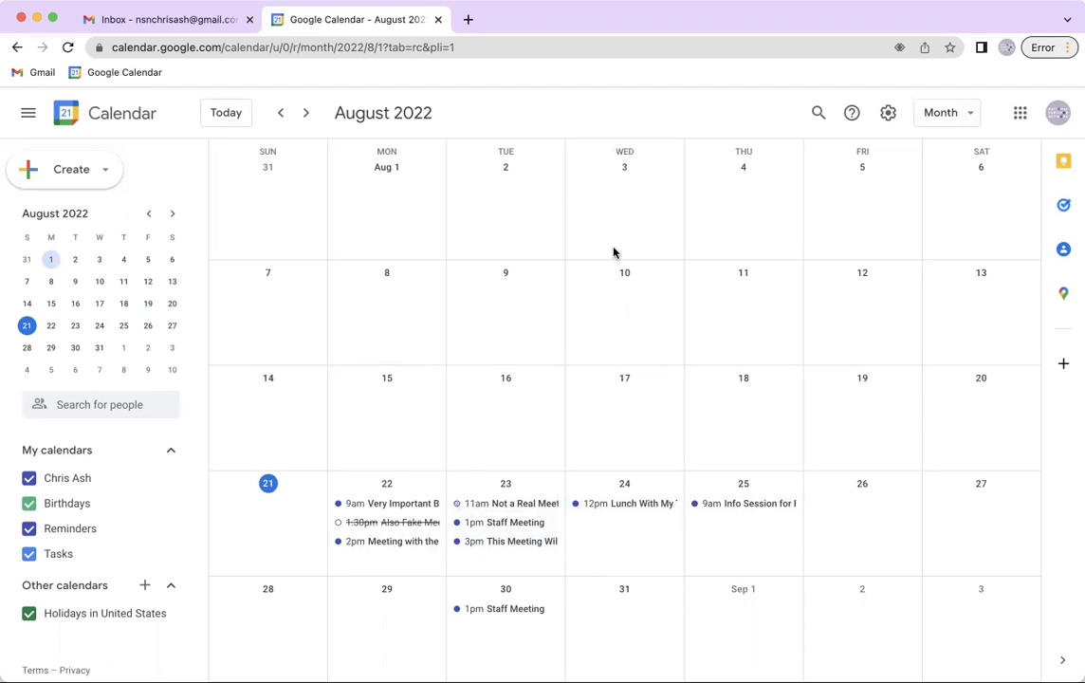
{"action": "left_click", "coordinate": [305, 116]}
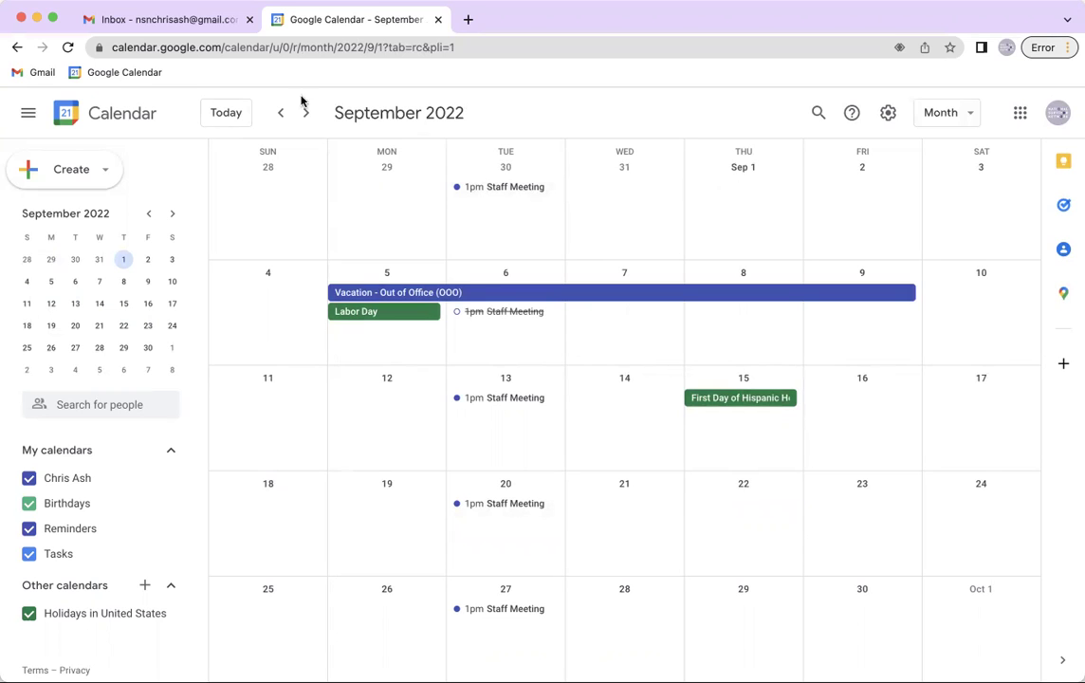
{"action": "left_click", "coordinate": [737, 232]}
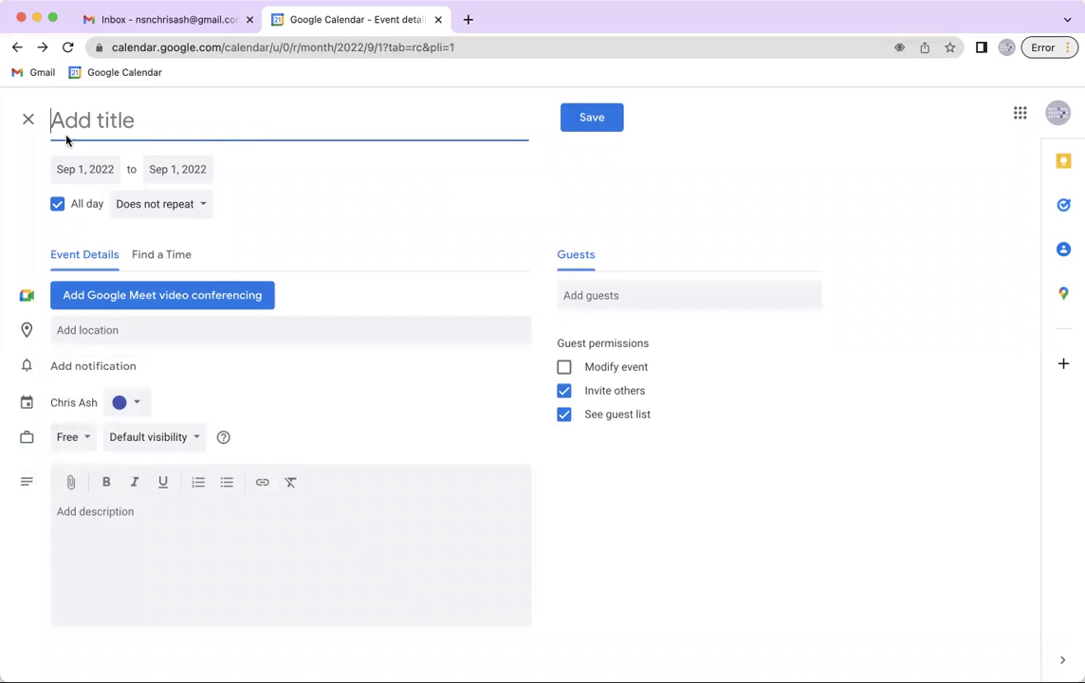
{"action": "left_click", "coordinate": [25, 120]}
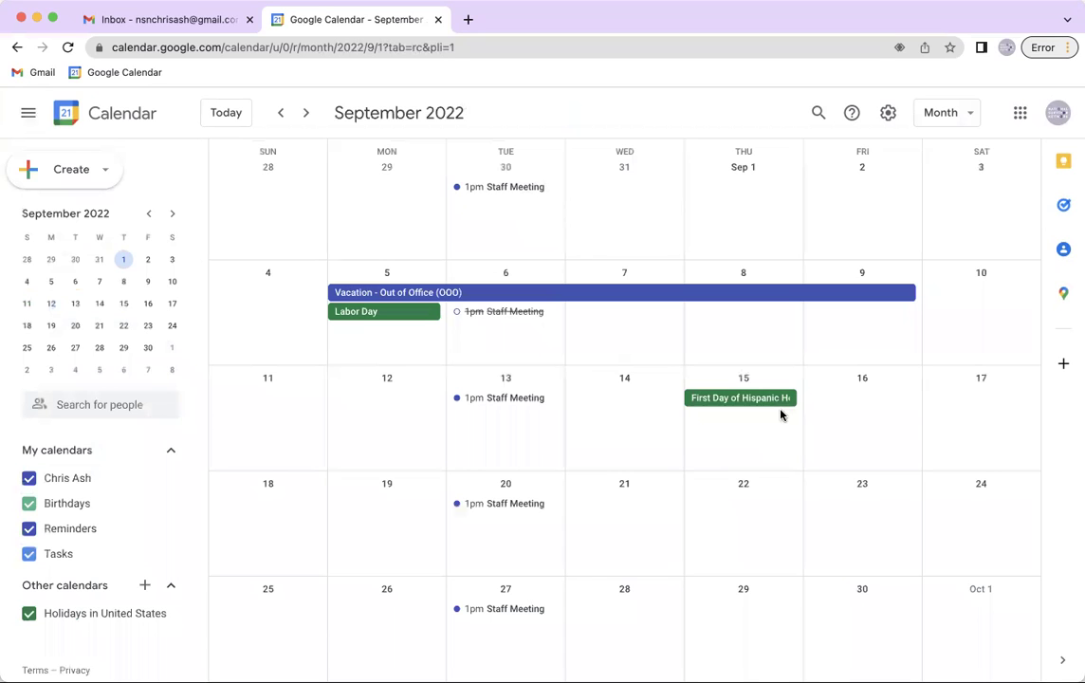
{"action": "left_click", "coordinate": [964, 112]}
{"action": "left_click", "coordinate": [963, 241]}
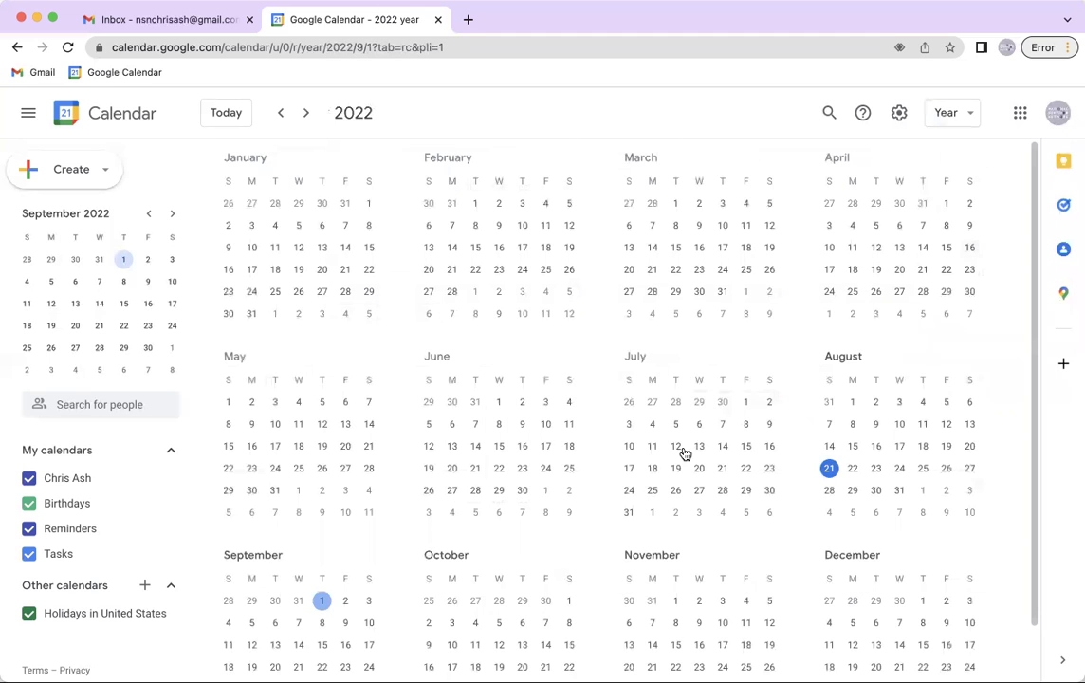
Browse the Year view ahead to 2024 and back to 2022, then switch to Schedule view
{"action": "scroll", "coordinate": [563, 437], "scroll_direction": "down", "scroll_amount": 1}
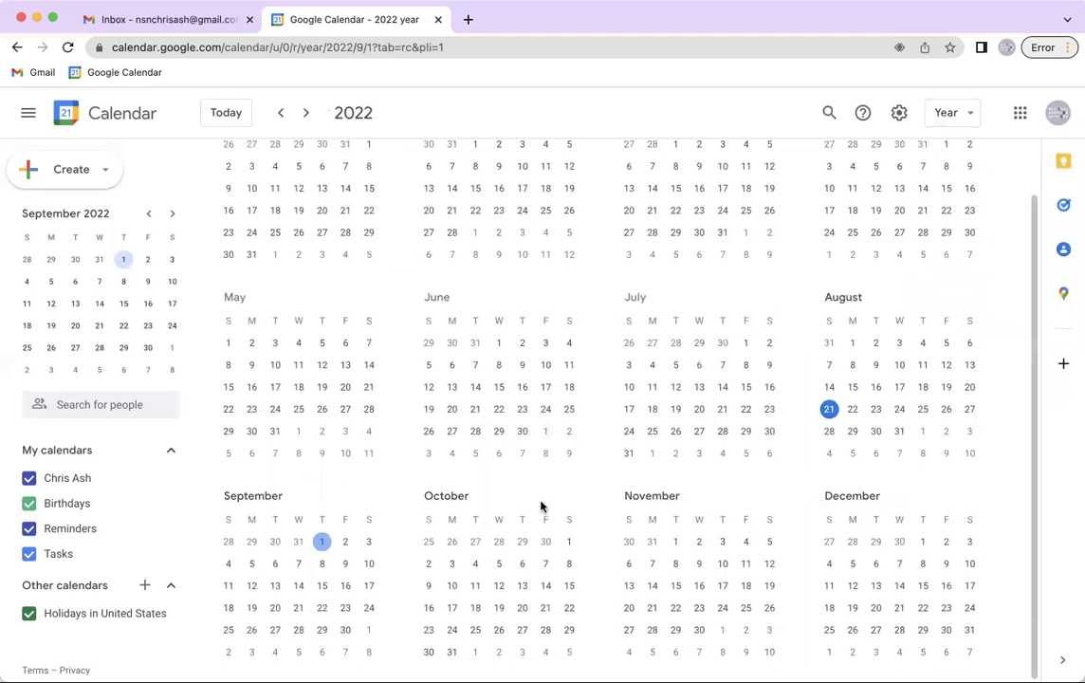
{"action": "scroll", "coordinate": [541, 508], "scroll_direction": "up", "scroll_amount": 1}
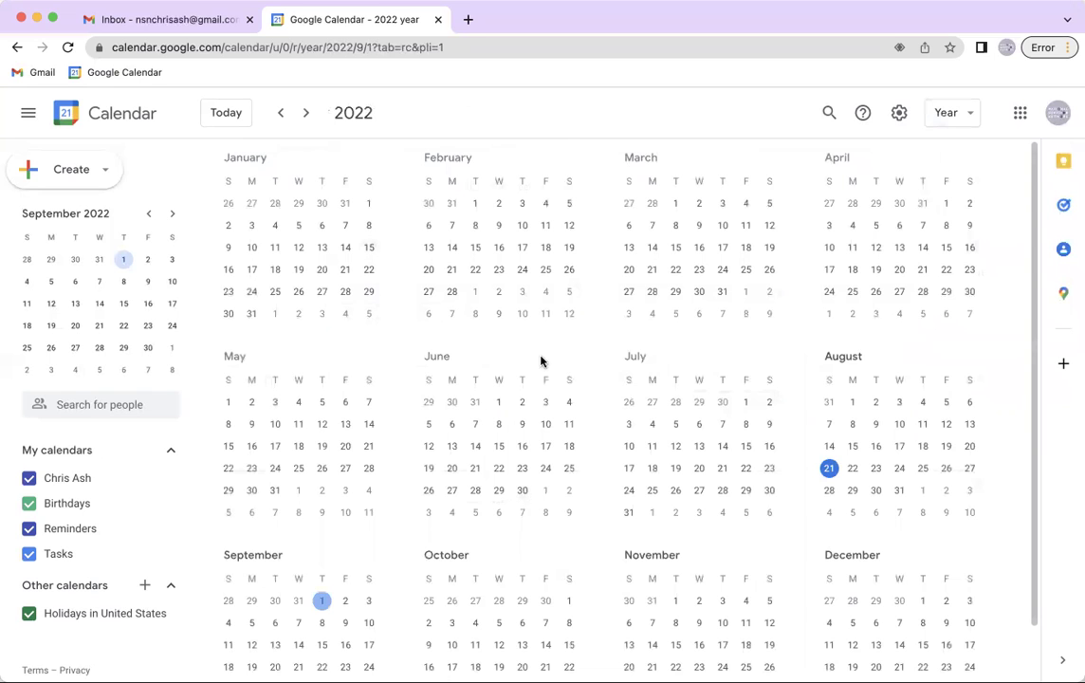
{"action": "scroll", "coordinate": [540, 360], "scroll_direction": "down", "scroll_amount": 1}
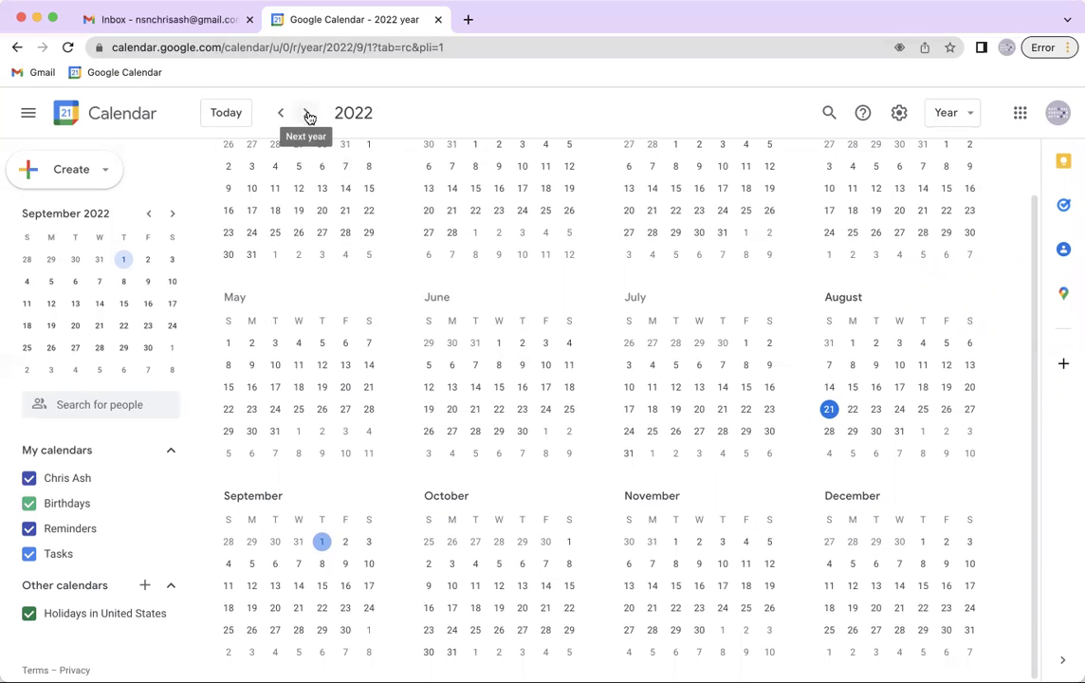
{"action": "left_click", "coordinate": [308, 115]}
{"action": "left_click", "coordinate": [308, 115]}
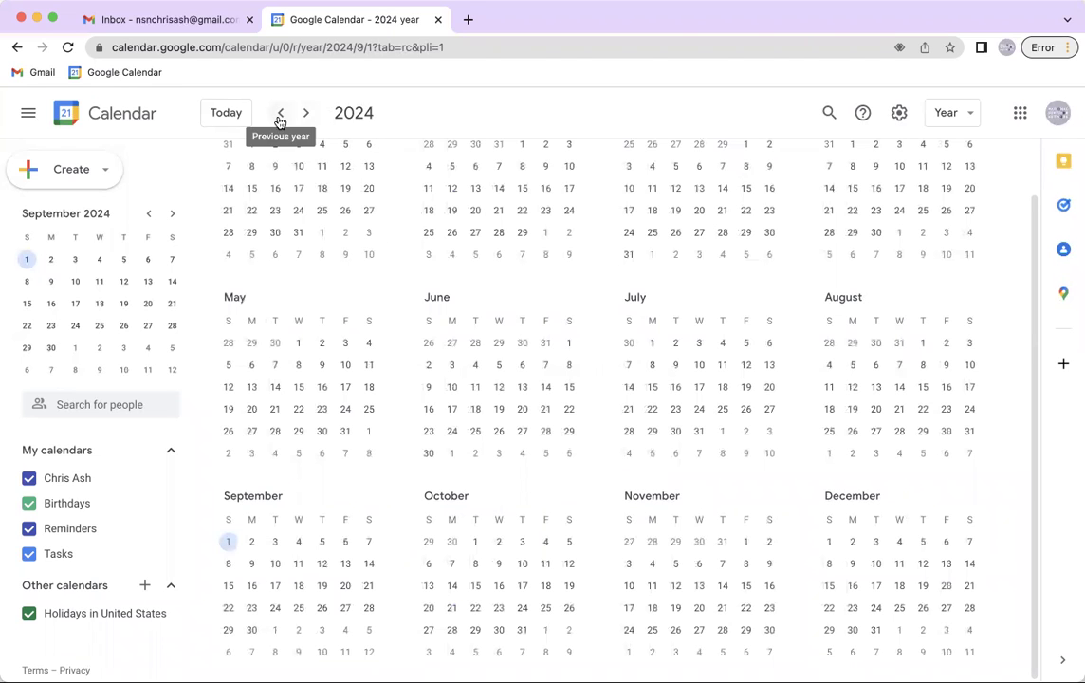
{"action": "left_click", "coordinate": [279, 115]}
{"action": "left_click", "coordinate": [280, 115]}
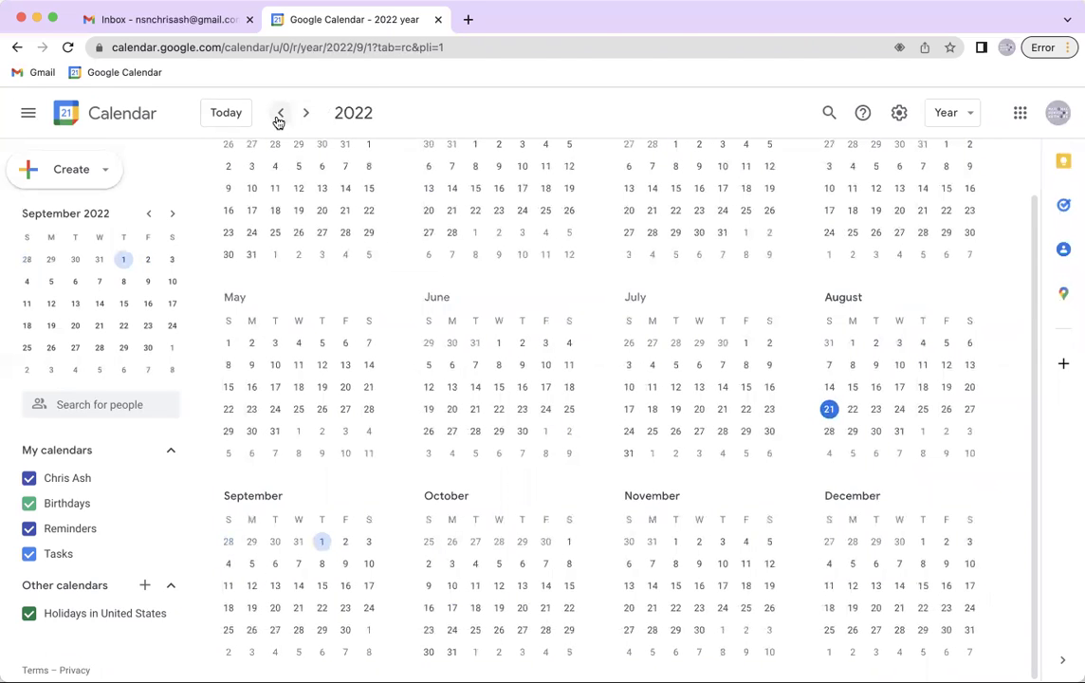
{"action": "left_click", "coordinate": [945, 113]}
{"action": "left_click", "coordinate": [971, 268]}
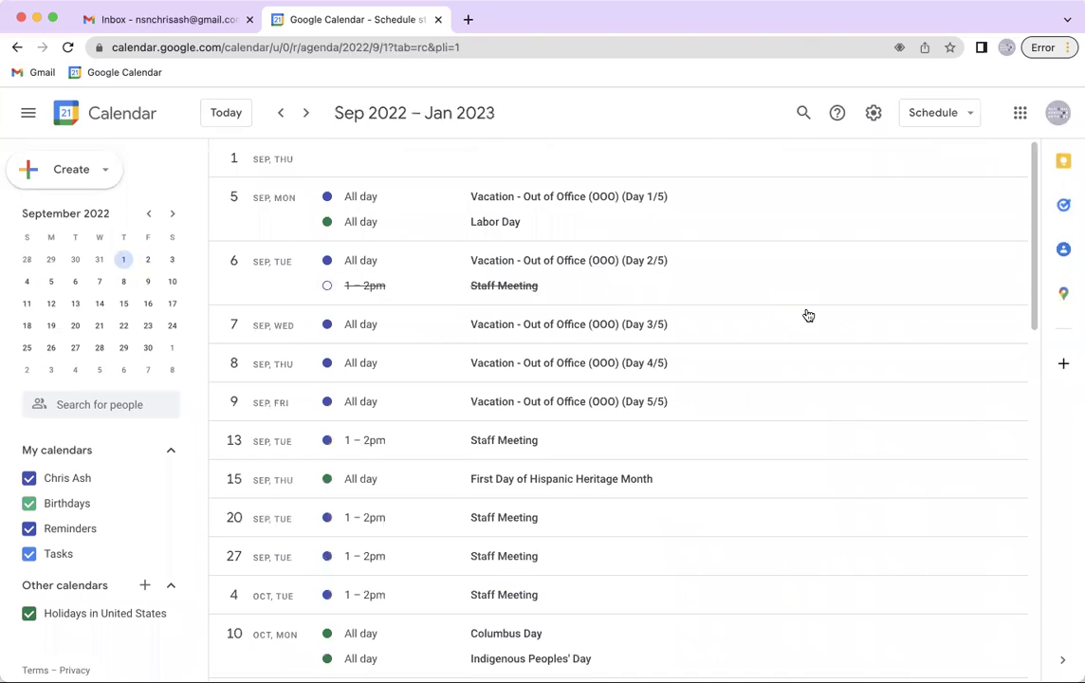
Scroll through the Sep 2022 – Jan 2023 schedule to review vacation days and Staff Meetings
{"action": "scroll", "coordinate": [808, 326], "scroll_direction": "down", "scroll_amount": 1}
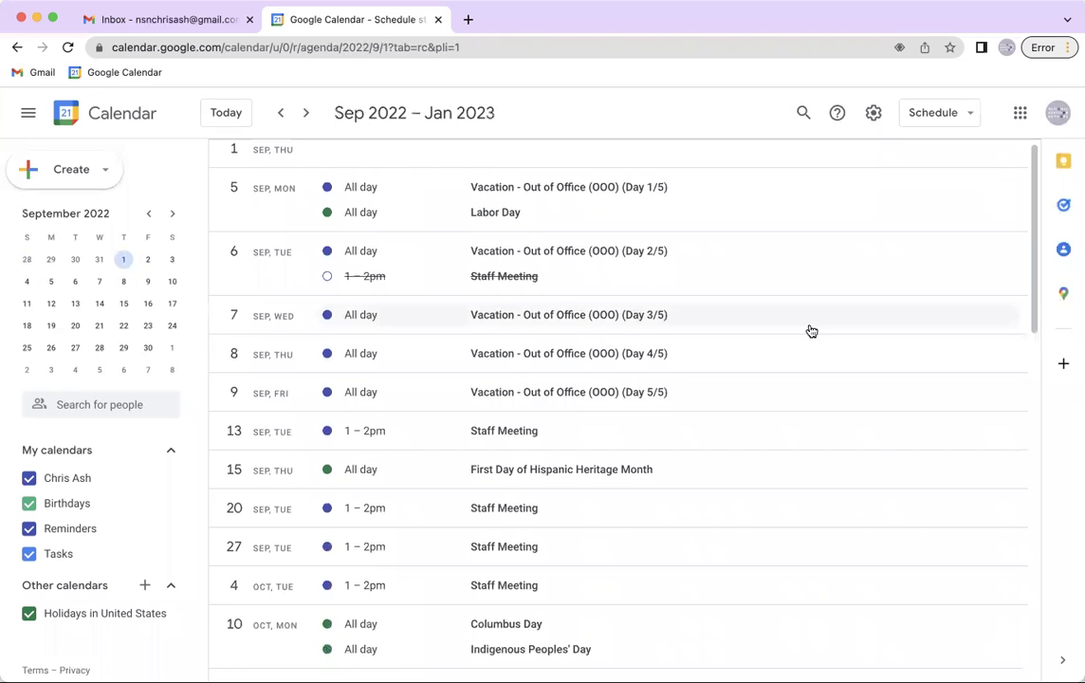
{"action": "scroll", "coordinate": [811, 330], "scroll_direction": "down", "scroll_amount": 6}
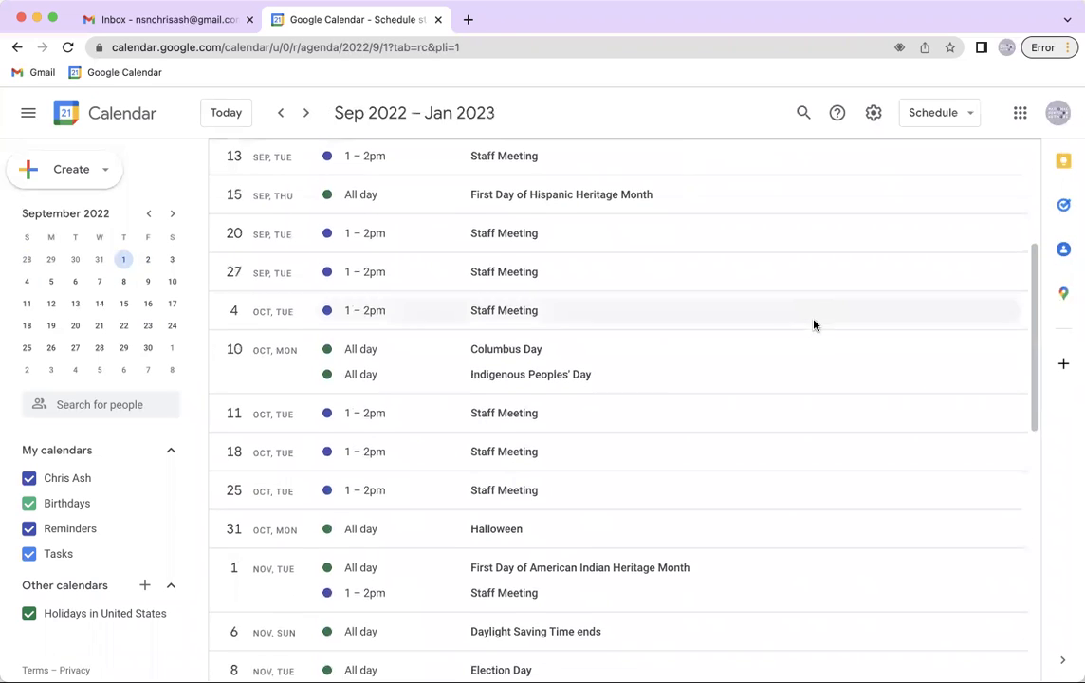
{"action": "scroll", "coordinate": [814, 336], "scroll_direction": "down", "scroll_amount": 14}
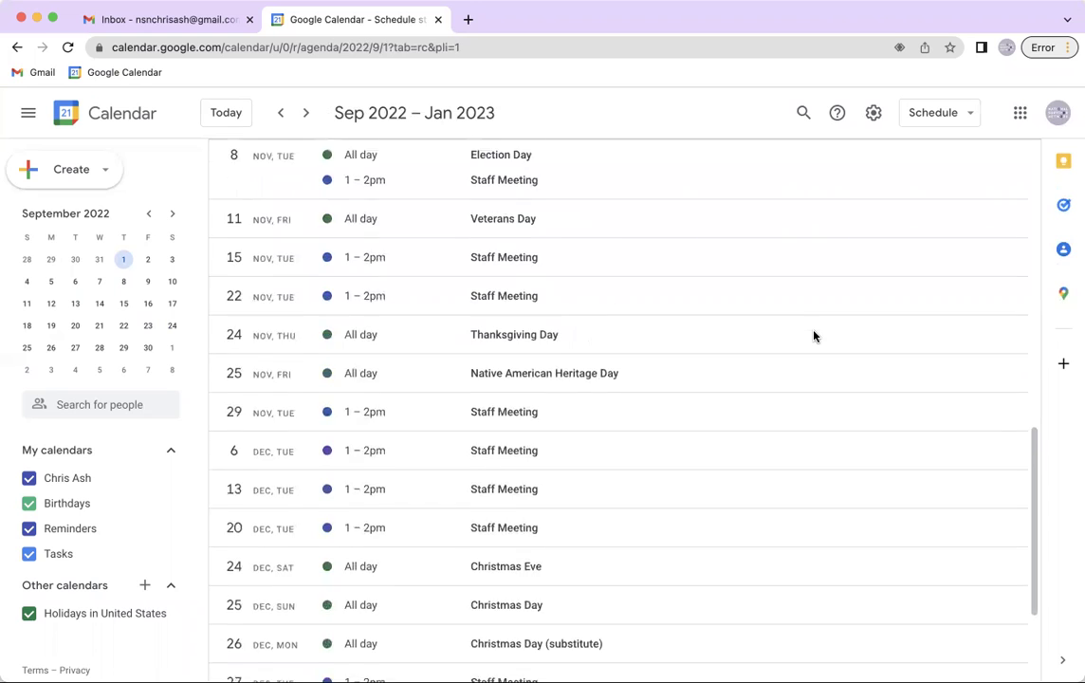
{"action": "scroll", "coordinate": [814, 337], "scroll_direction": "up", "scroll_amount": 20}
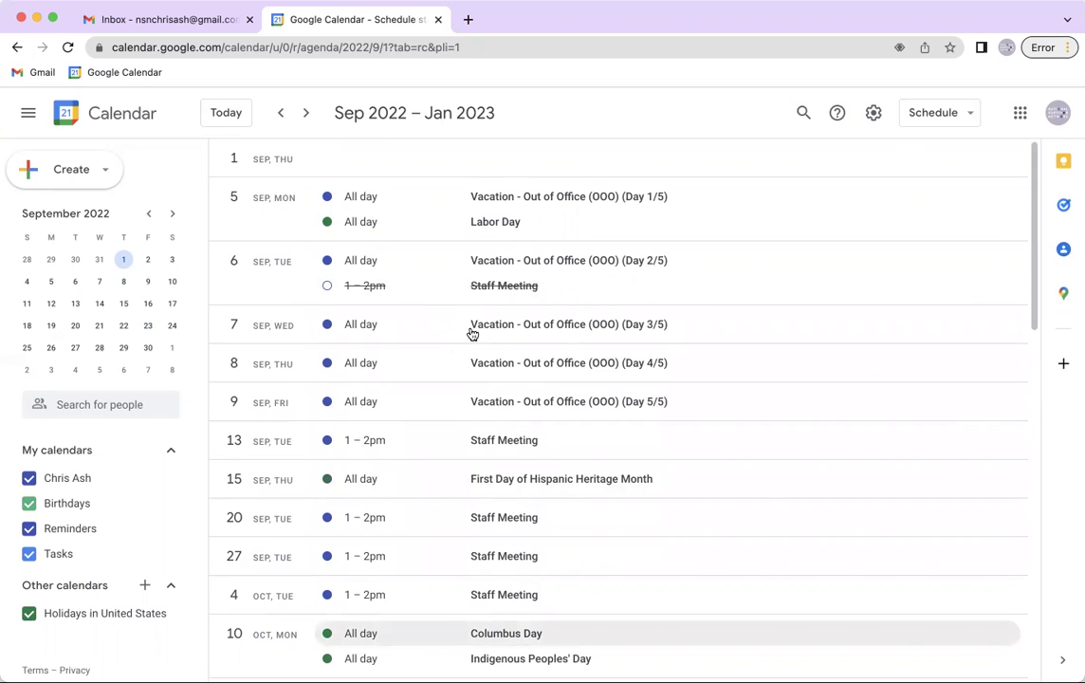
{"action": "left_click", "coordinate": [945, 114]}
Use the 4-day view to advance to September 13–16, then show the week of September 11–17
{"action": "left_click", "coordinate": [930, 297]}
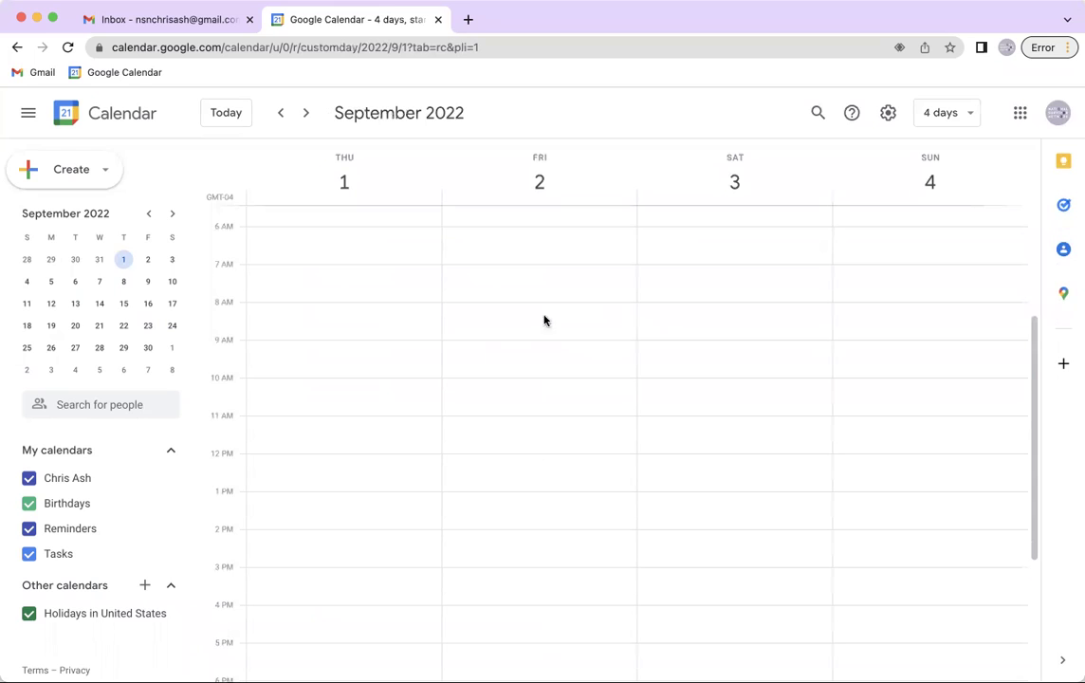
{"action": "left_click", "coordinate": [308, 112]}
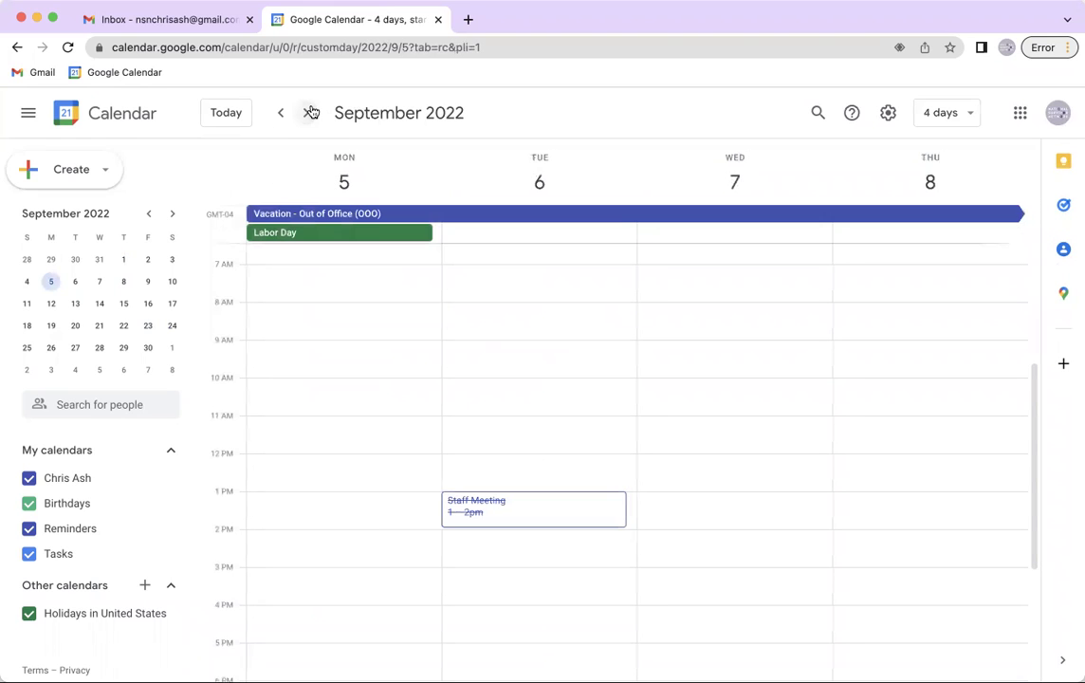
{"action": "left_click", "coordinate": [310, 112]}
{"action": "left_click", "coordinate": [311, 112]}
{"action": "left_click", "coordinate": [960, 113]}
{"action": "left_click", "coordinate": [979, 182]}
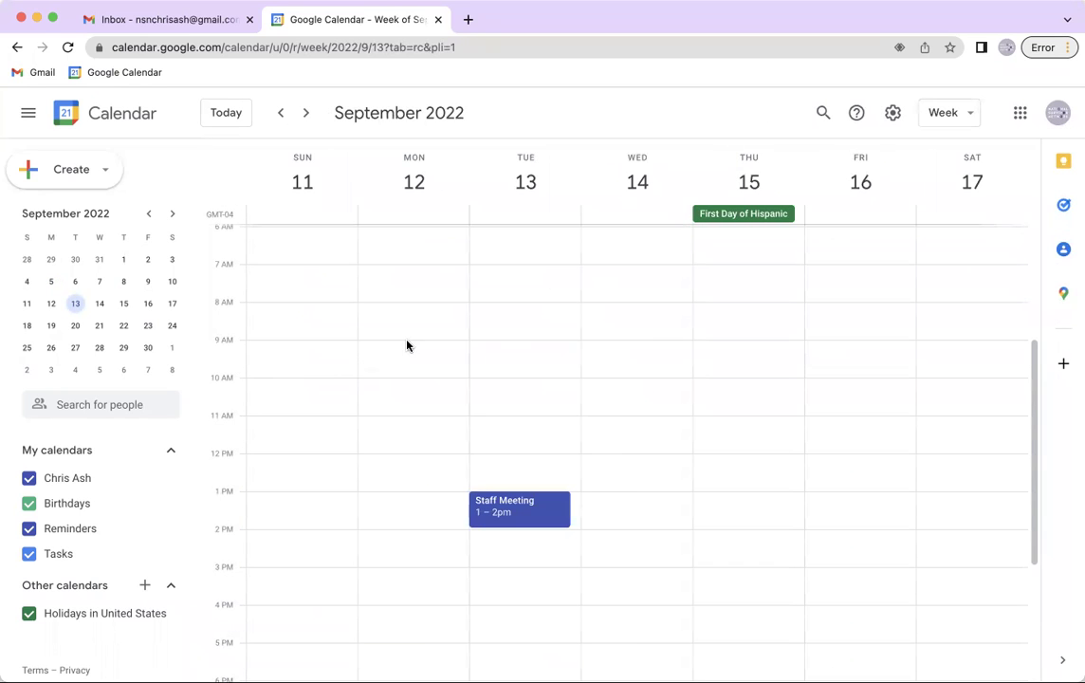
{"action": "scroll", "coordinate": [446, 356], "scroll_direction": "down", "scroll_amount": 2}
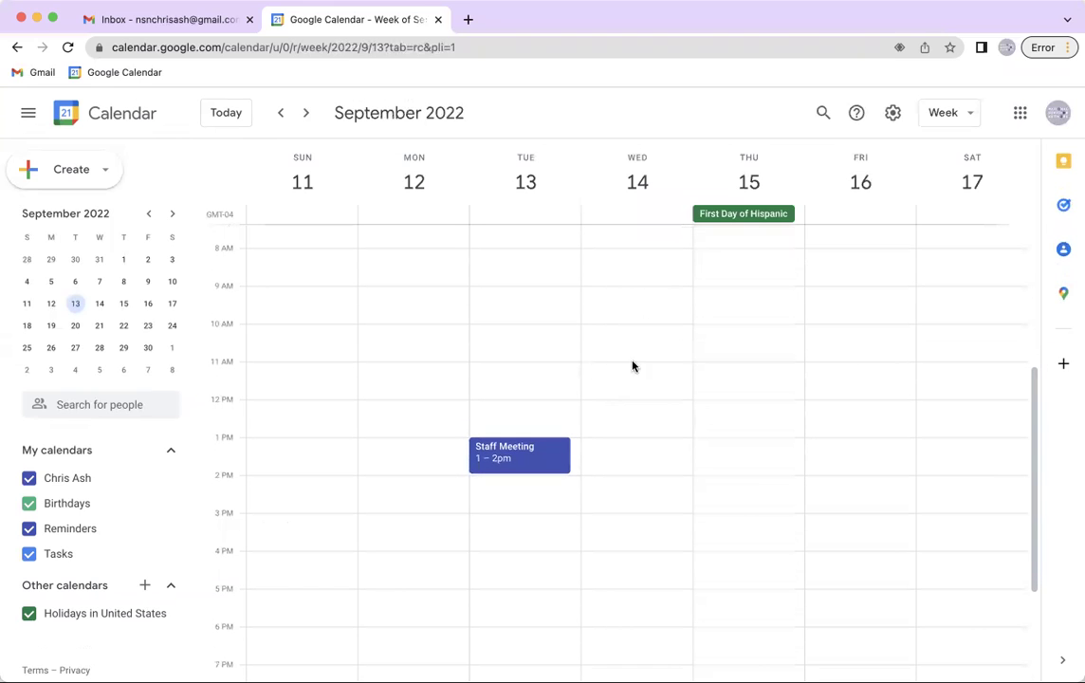